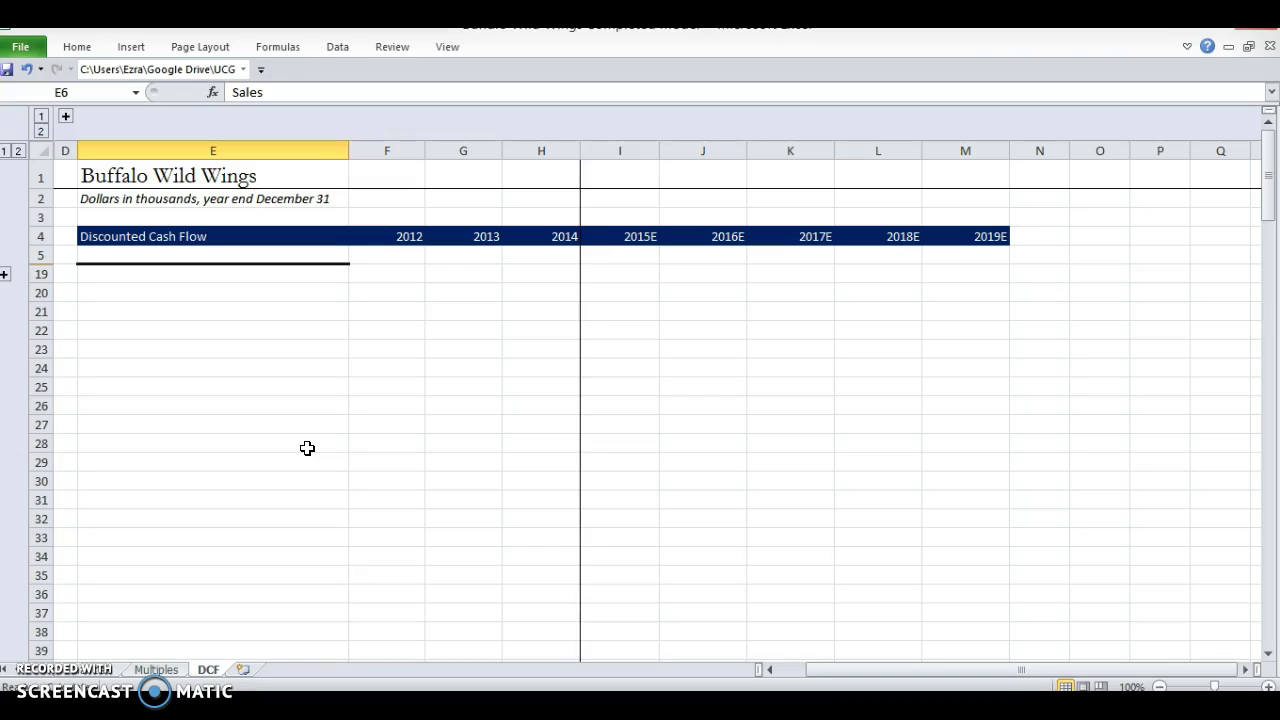
# Step: Change the E4 header from 'Discounted Cash Flow' to 'Discounted Free Cash Flow'
pyautogui.click(176, 233)
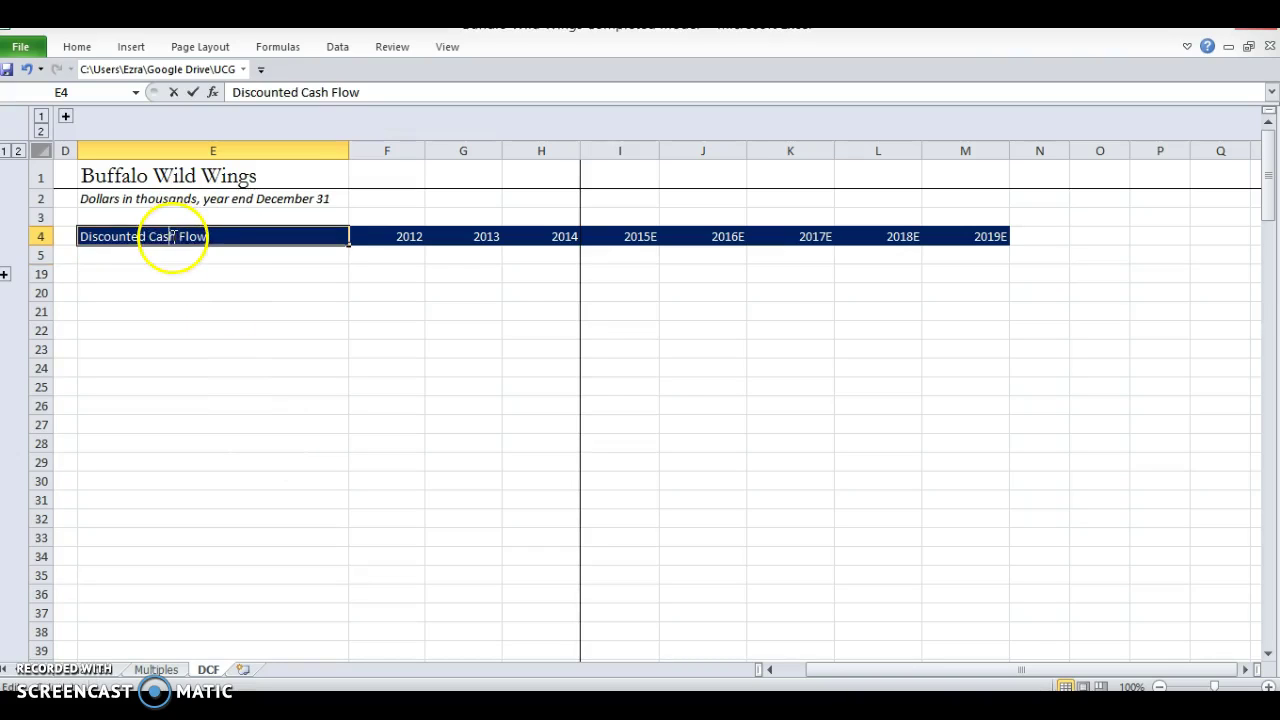
pyautogui.doubleClick(150, 237)
pyautogui.write('Free')
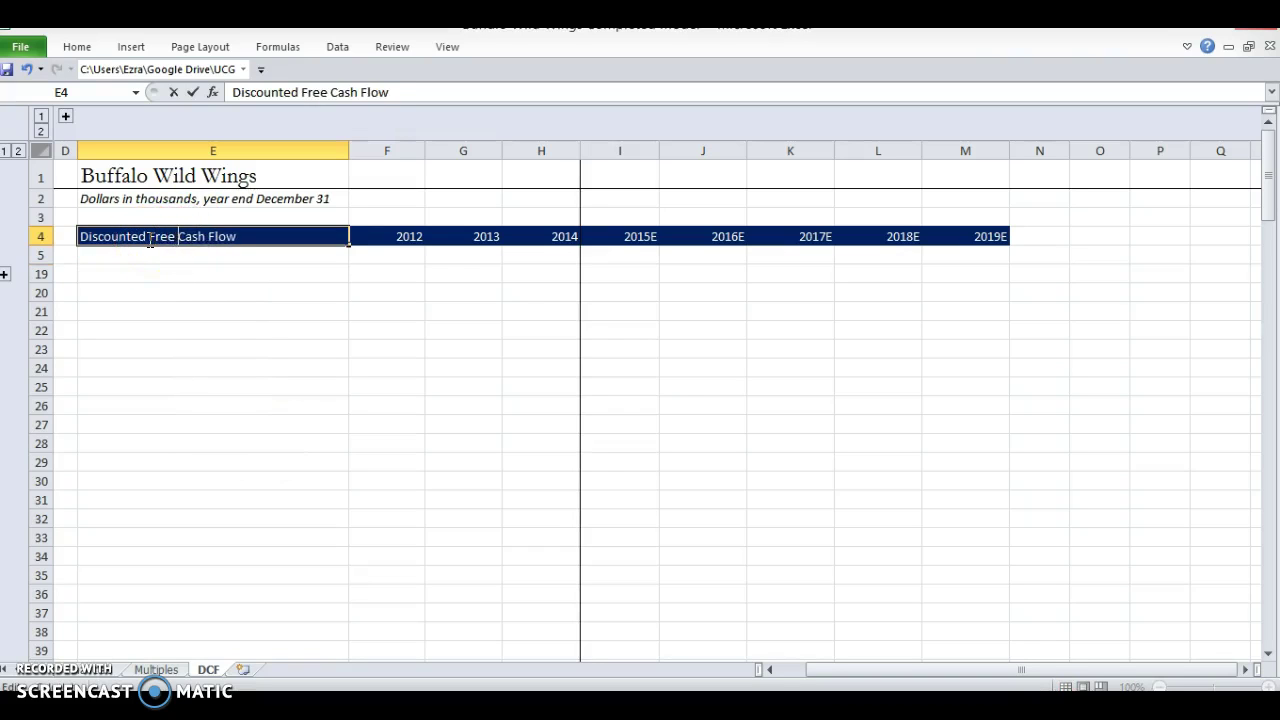
pyautogui.press('Return')
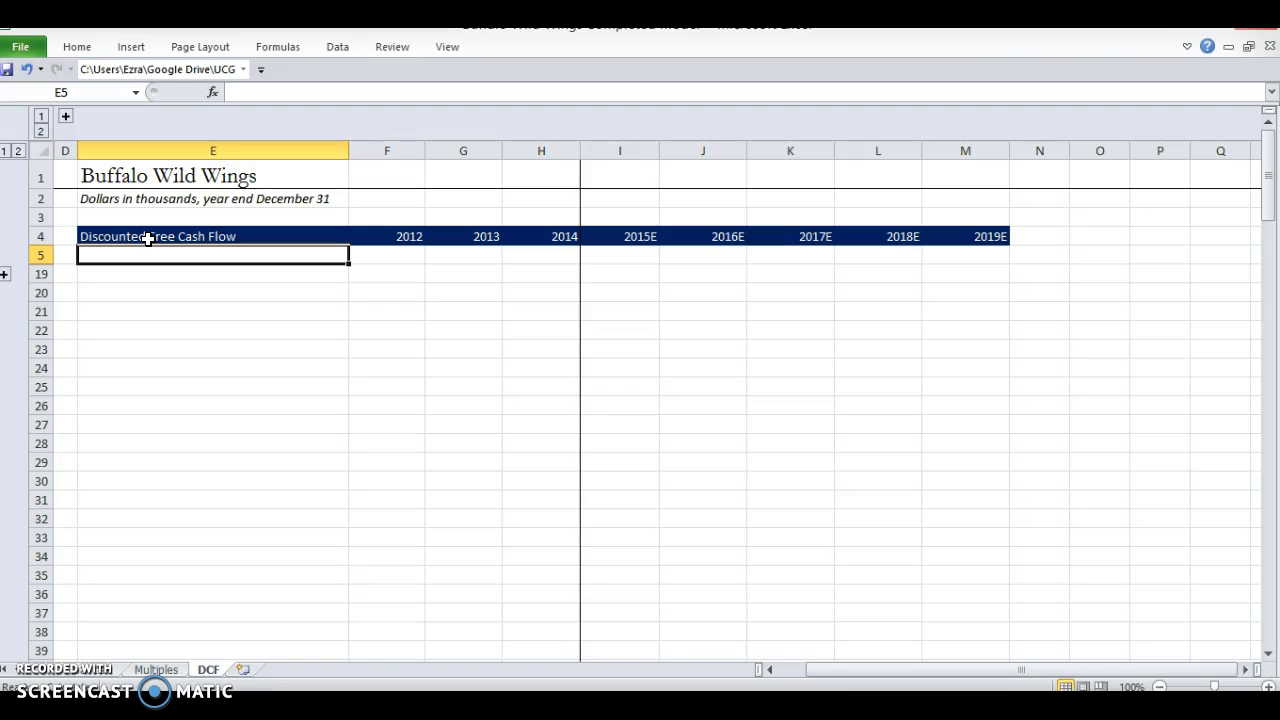
pyautogui.click(5, 274)
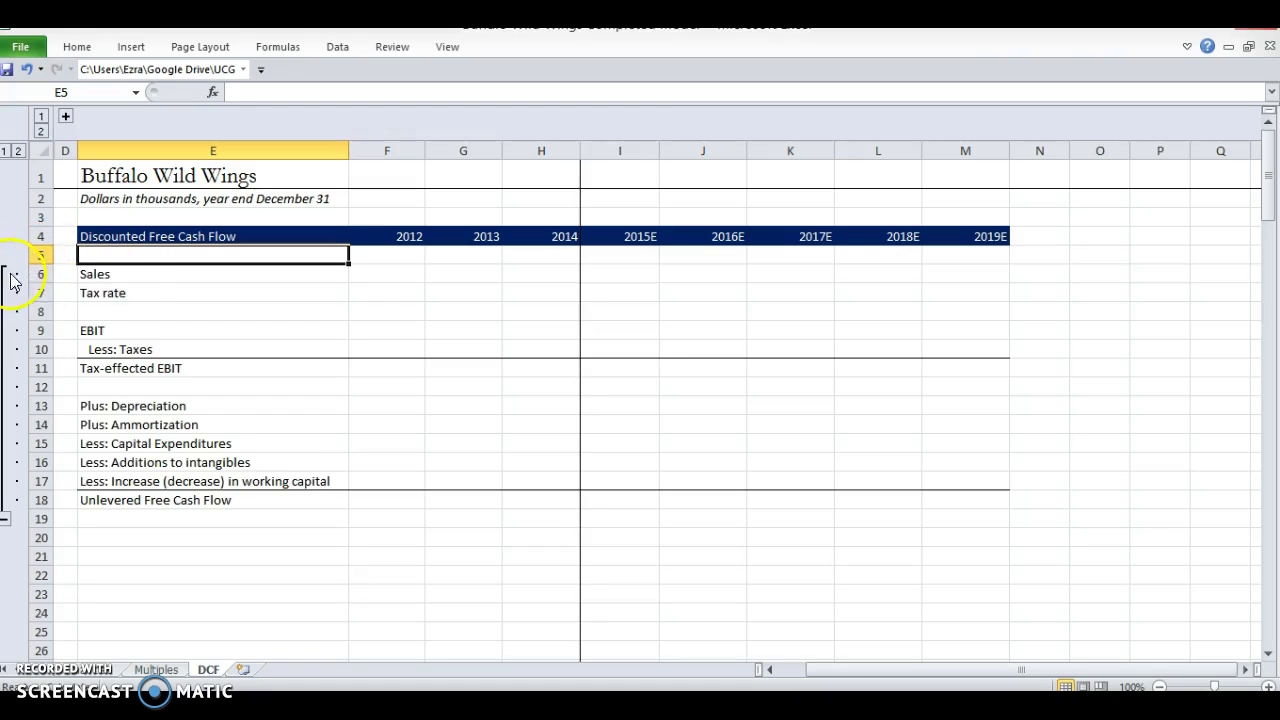
pyautogui.click(129, 277)
pyautogui.press('Down')
pyautogui.press('Down')
pyautogui.press('Down')
pyautogui.press('Down')
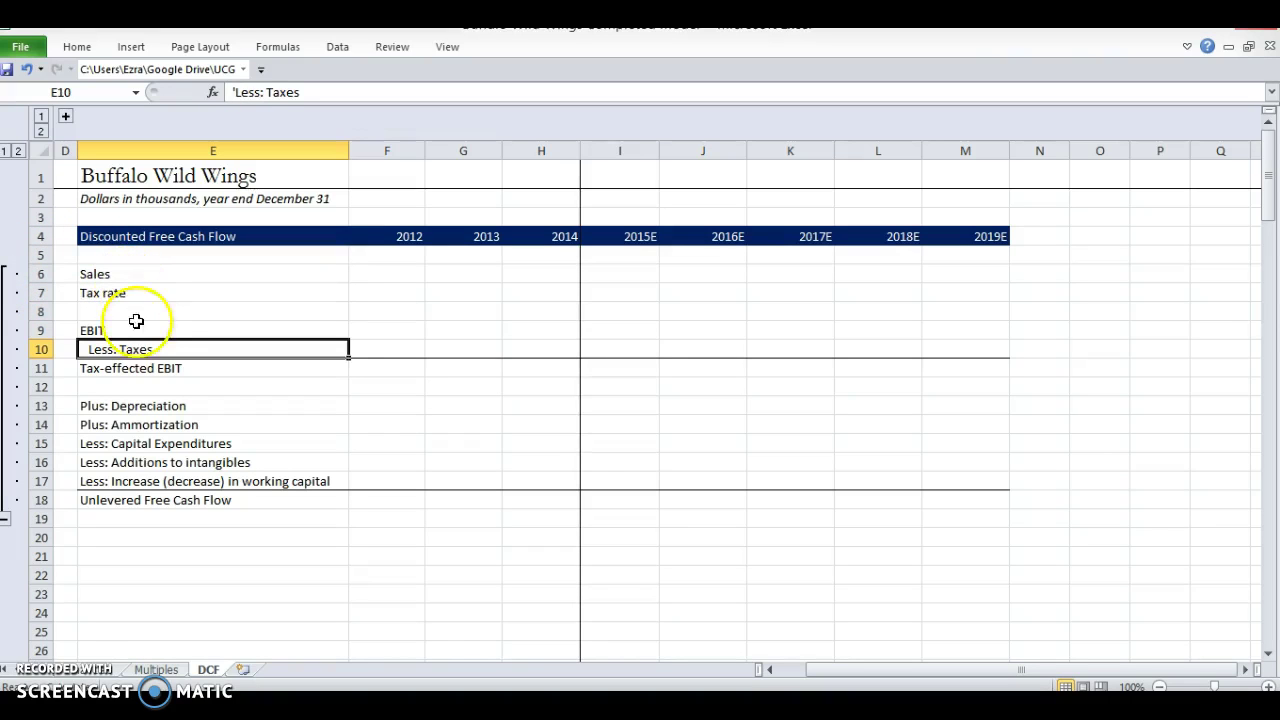
pyautogui.click(139, 329)
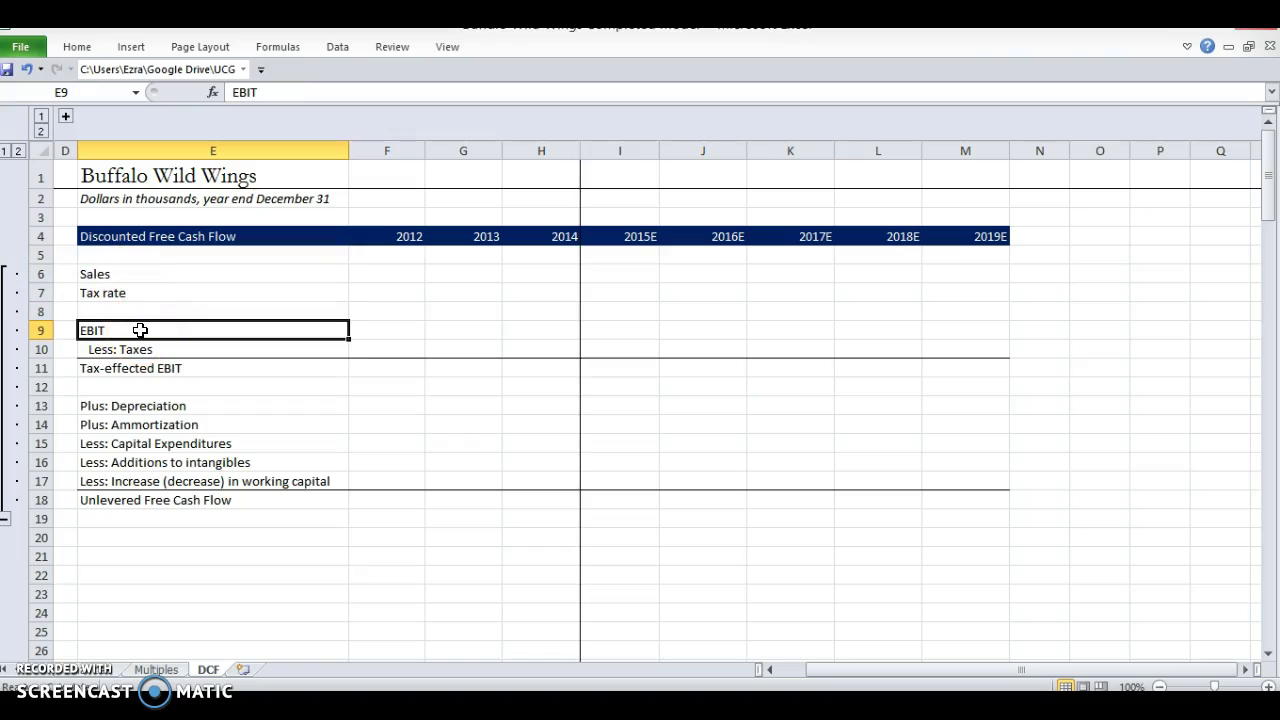
pyautogui.press('Down')
pyautogui.press('Down')
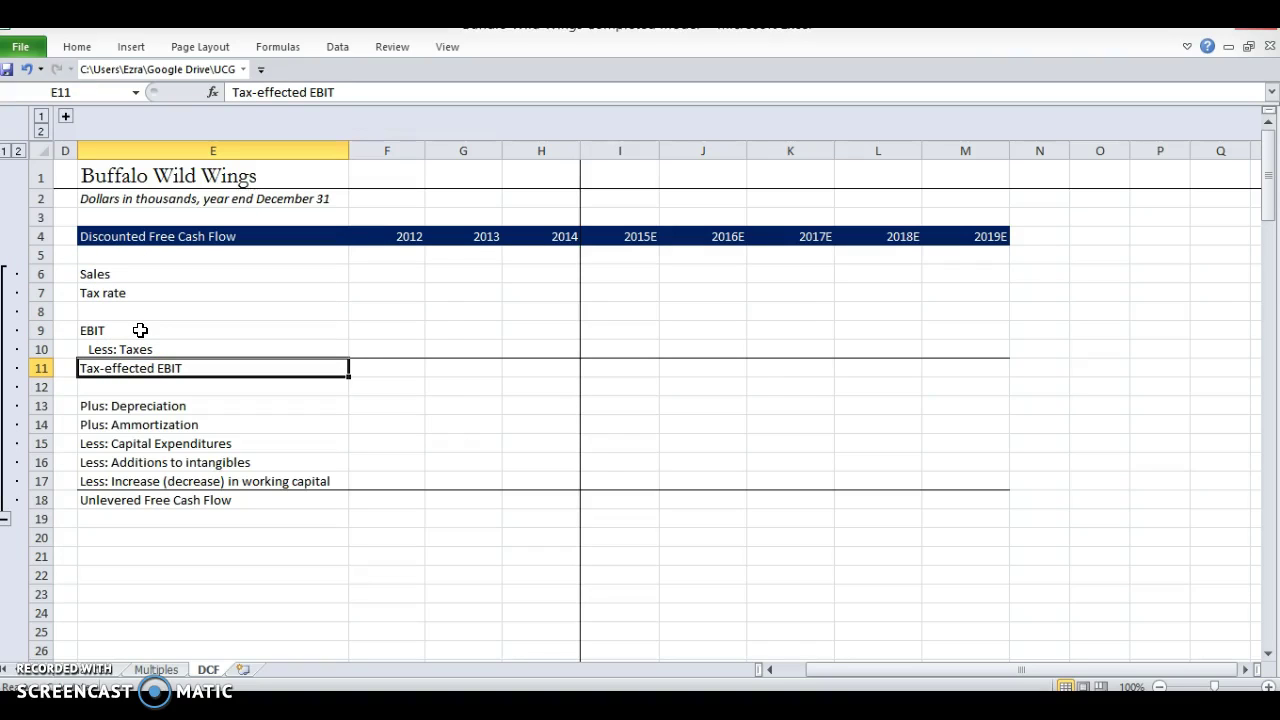
pyautogui.press('Down')
pyautogui.press('Down')
pyautogui.hotkey('shift', 'Down')
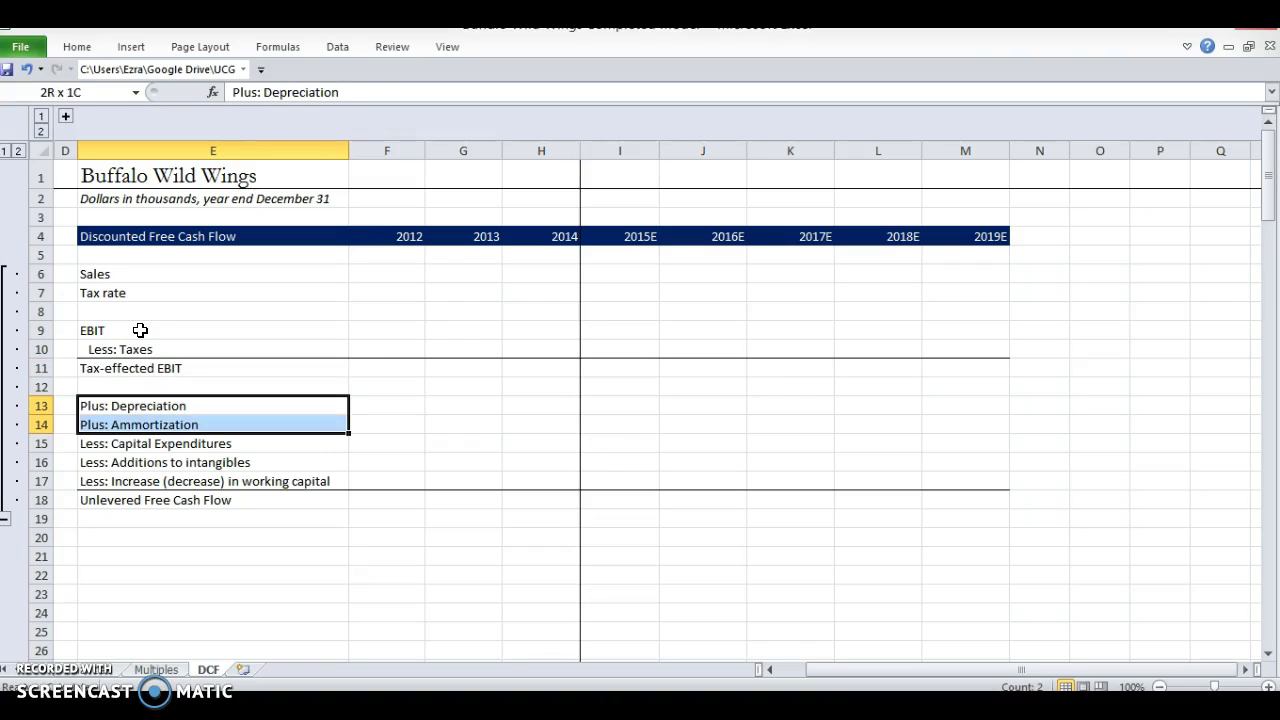
pyautogui.press('Down')
pyautogui.press('Down')
pyautogui.hotkey('shift', 'Down')
pyautogui.hotkey('shift', 'Down')
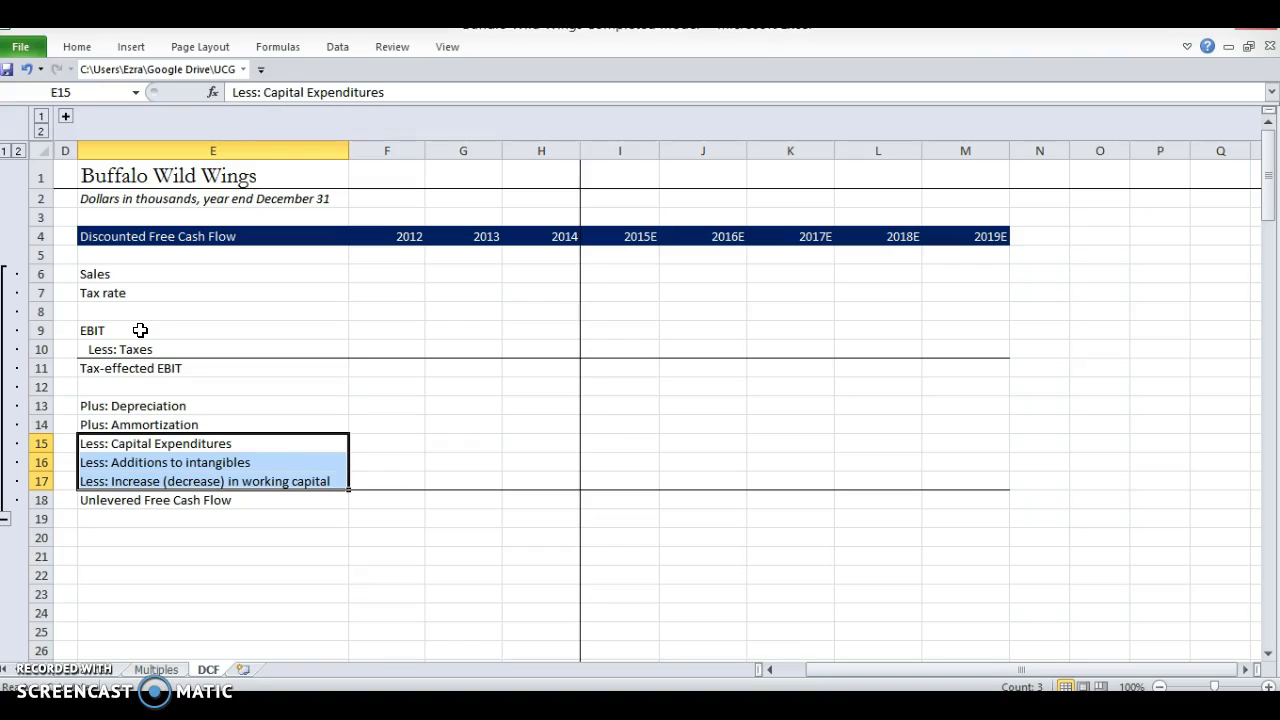
pyautogui.press('Down')
pyautogui.press('Down')
pyautogui.press('Down')
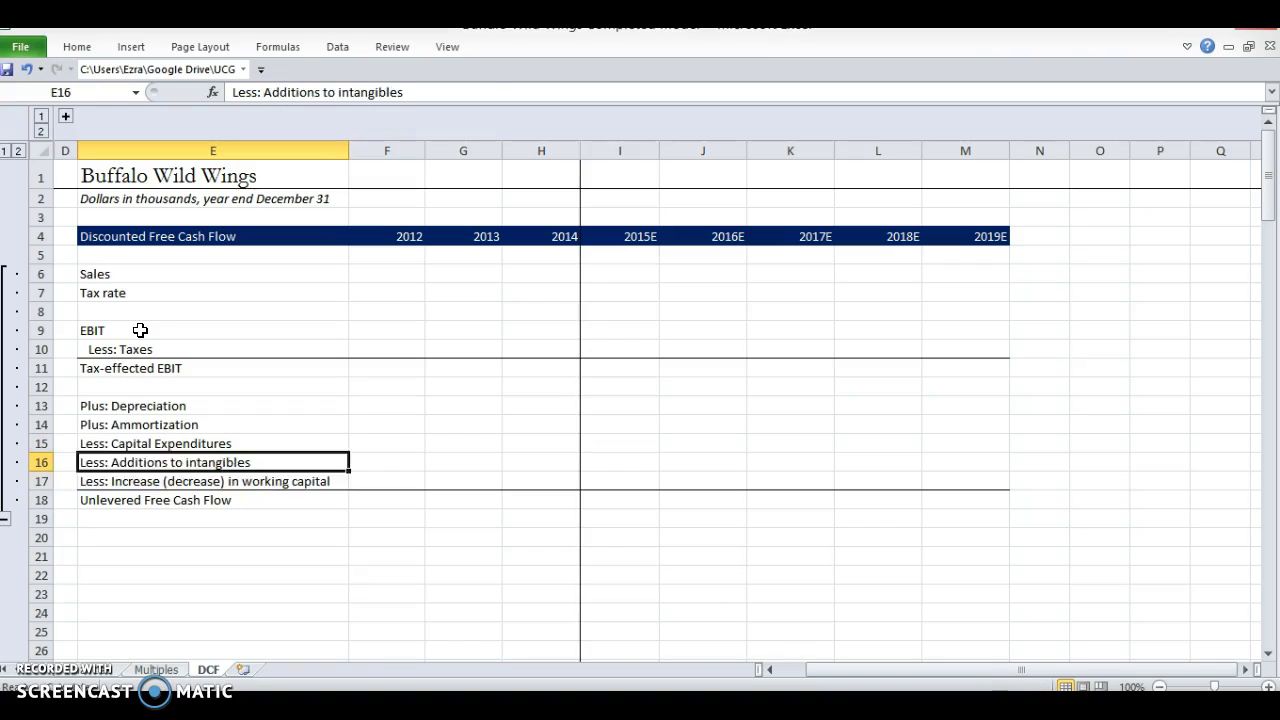
pyautogui.hotkey('shift', 'Right')
pyautogui.hotkey('shift', 'Right')
pyautogui.hotkey('shift', 'Right')
pyautogui.hotkey('shift', 'Right')
pyautogui.hotkey('shift', 'Right')
pyautogui.hotkey('shift', 'Right')
pyautogui.hotkey('shift', 'Right')
pyautogui.hotkey('shift', 'Right')
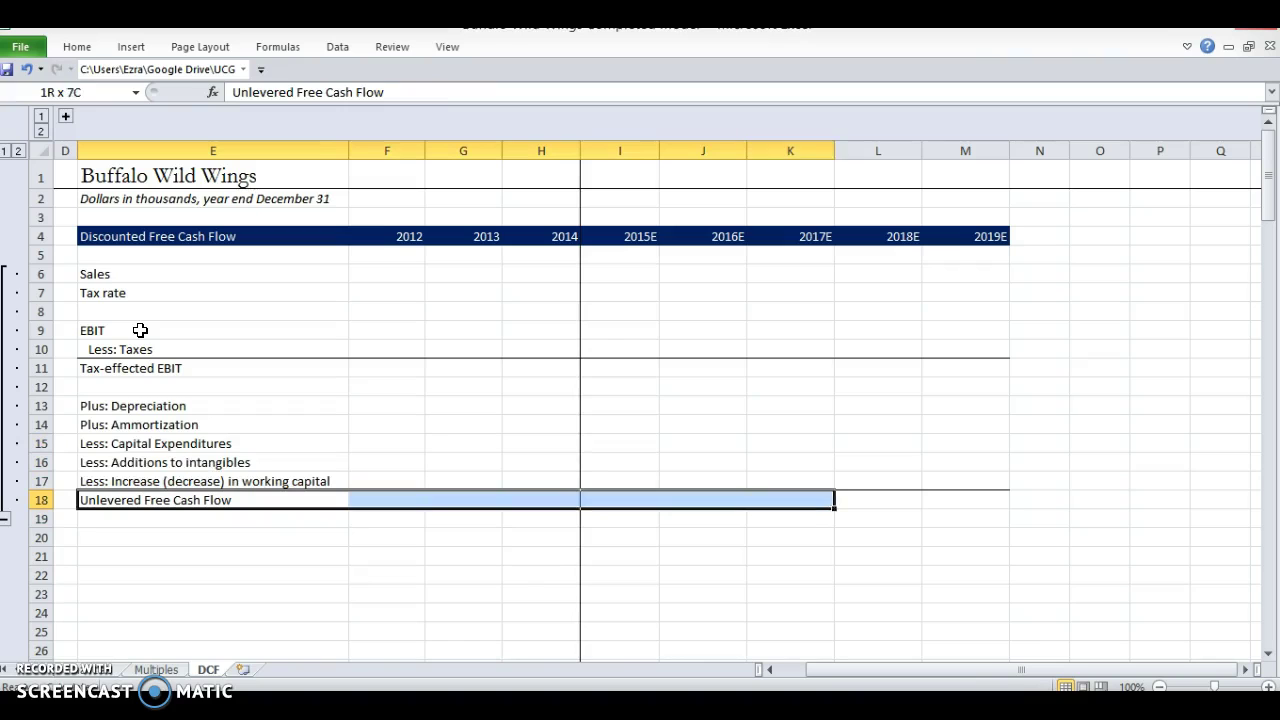
pyautogui.press('Up')
pyautogui.press('Up')
pyautogui.press('Up')
pyautogui.press('Up')
pyautogui.press('Up')
pyautogui.press('Up')
pyautogui.press('Up')
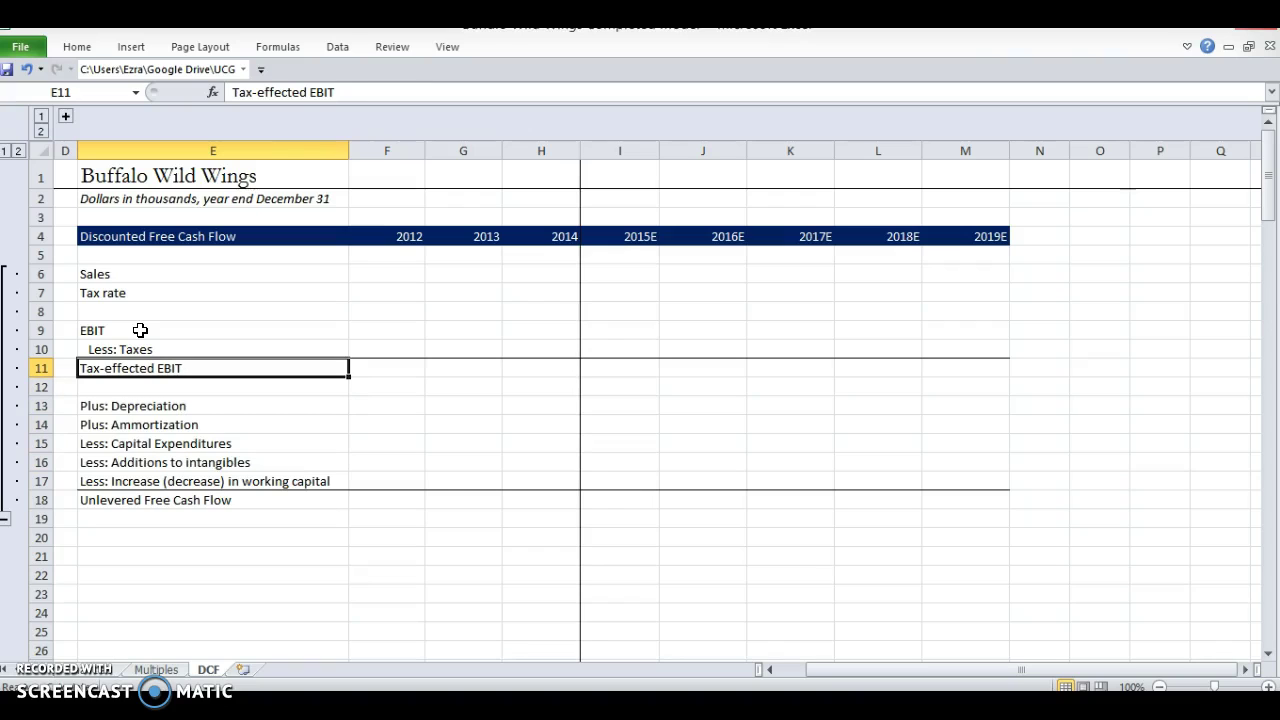
# Step: Link 2012 EBIT in F9 to Financials!F21 (83368)
pyautogui.press('Up')
pyautogui.press('Right')
pyautogui.press('Up')
pyautogui.write('=')
pyautogui.hotkey('ctrl', 'pageup')
pyautogui.scroll(-15, 137, 329)
pyautogui.scroll(10, 382, 248)
pyautogui.scroll(4, 382, 248)
pyautogui.click(408, 424)
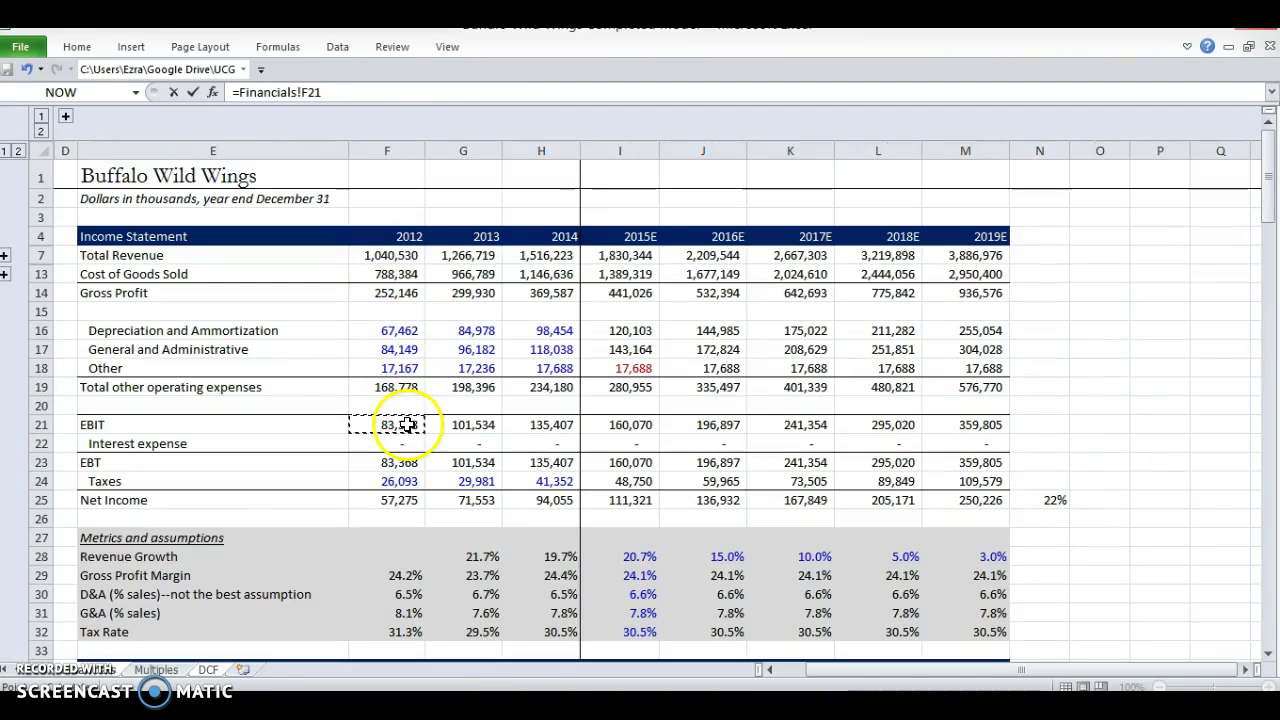
pyautogui.hotkey('ctrl', 'Return')
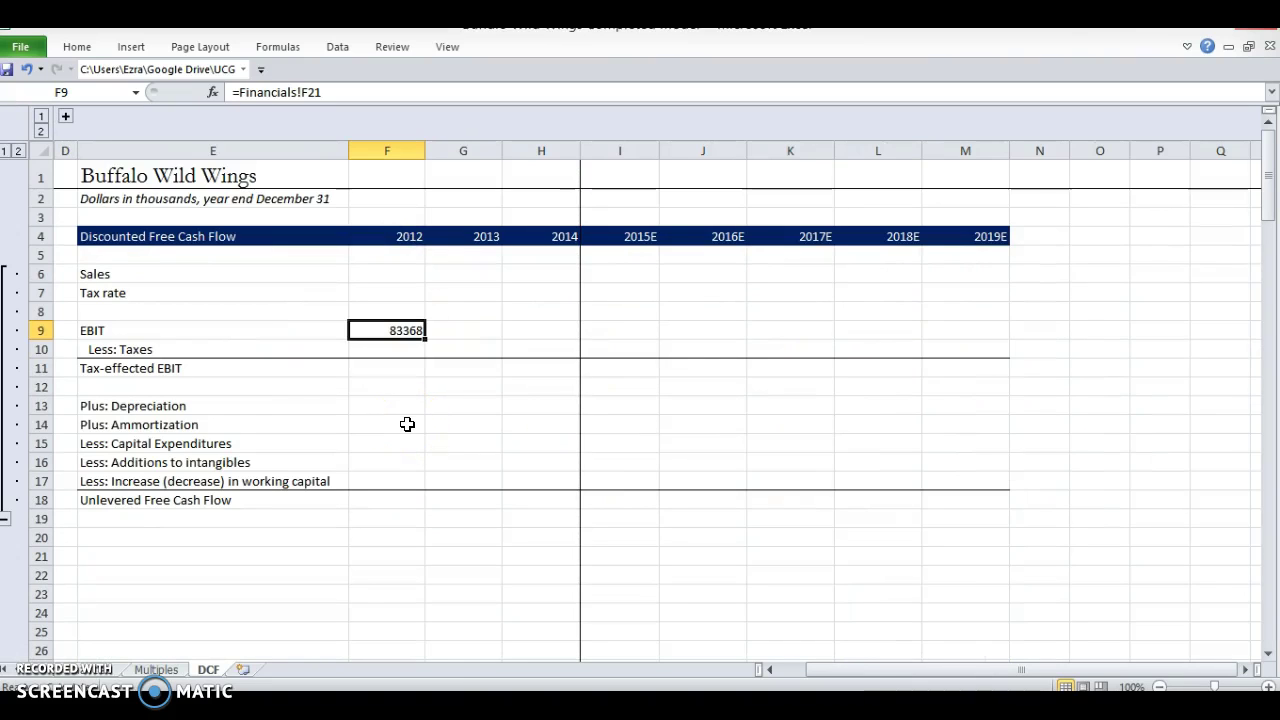
# Step: Link 2012 depreciation in F13 to Financials!I113 (113824.794)
pyautogui.press('Down')
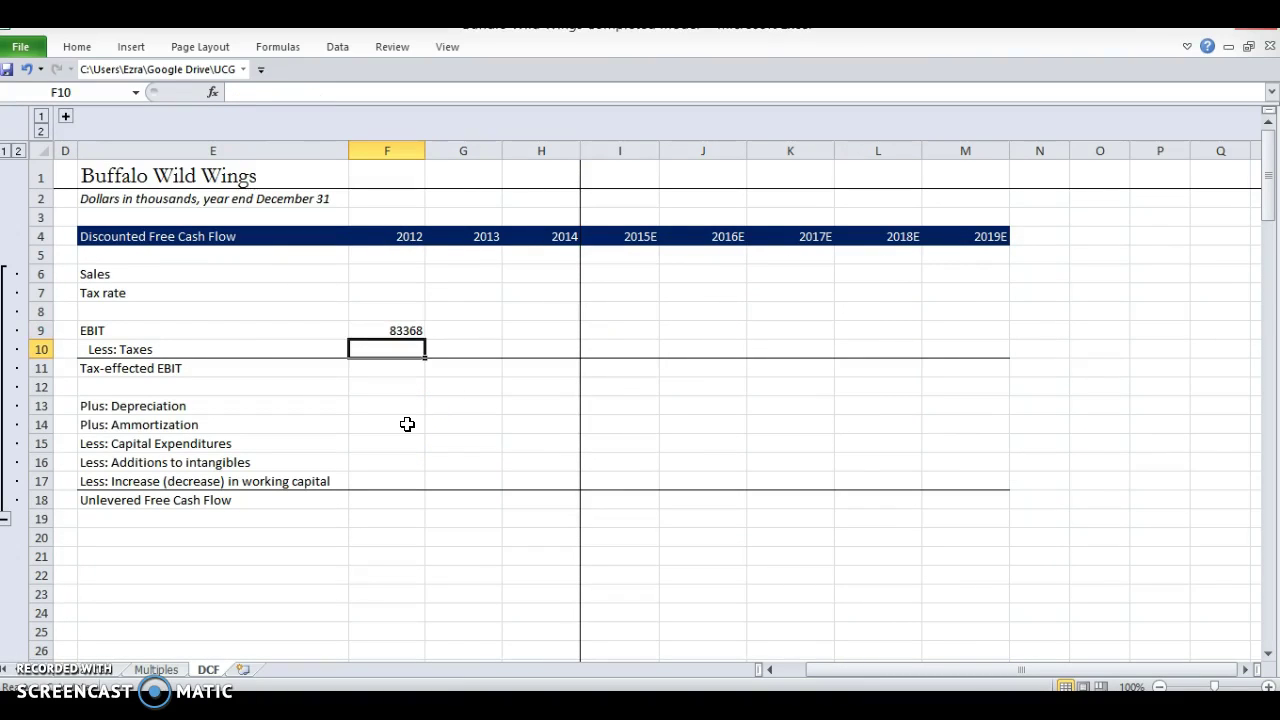
pyautogui.press('Down')
pyautogui.press('Down')
pyautogui.press('Down')
pyautogui.write('=')
pyautogui.hotkey('ctrl', 'pageup')
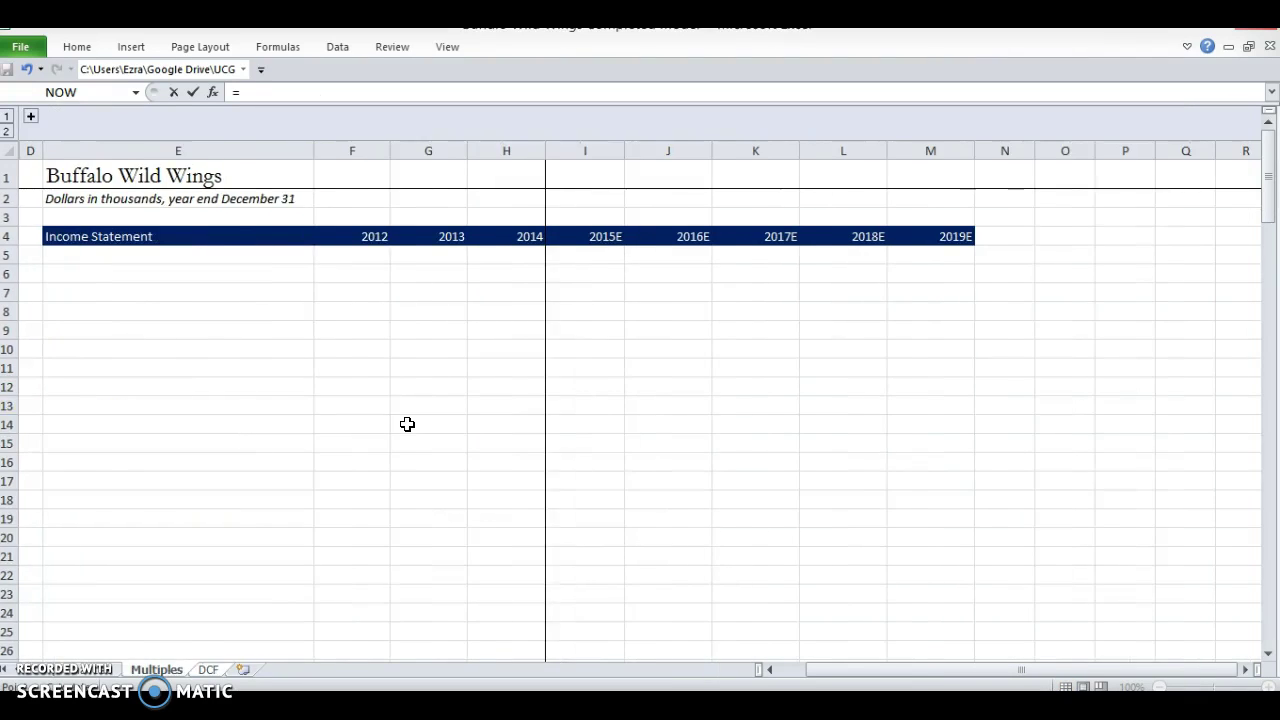
pyautogui.scroll(-20, 407, 424)
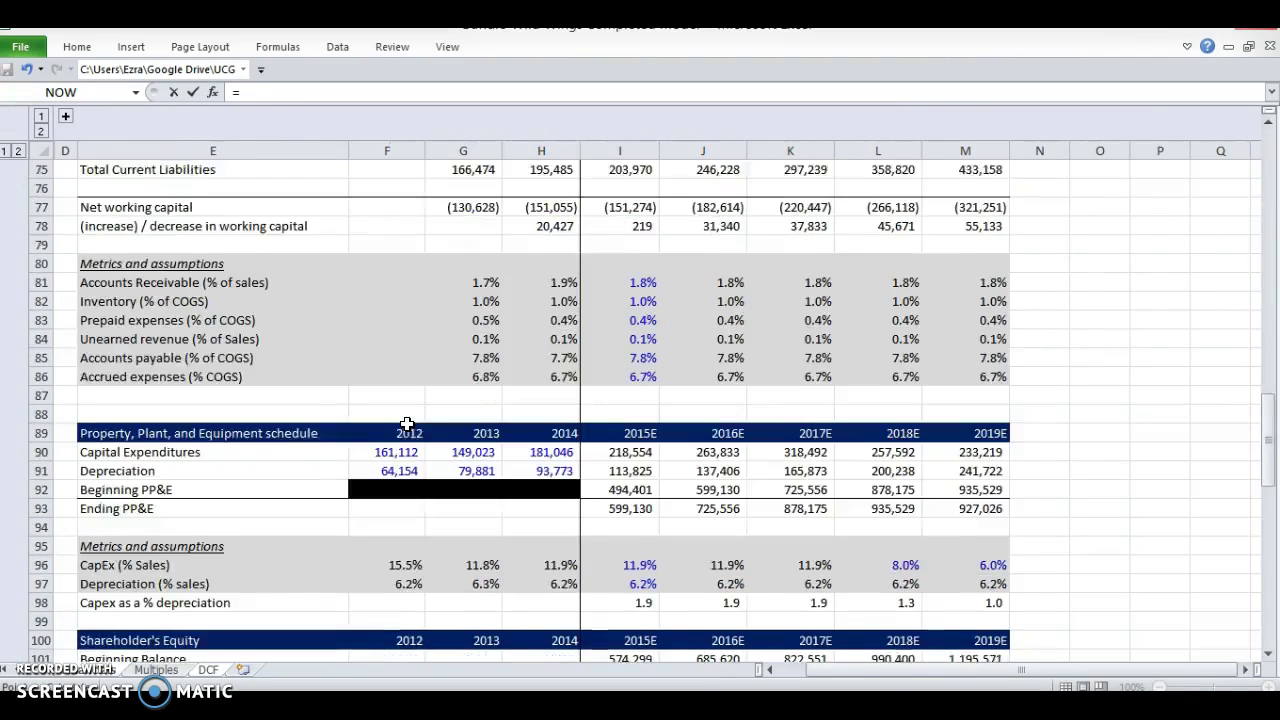
pyautogui.scroll(-12, 407, 424)
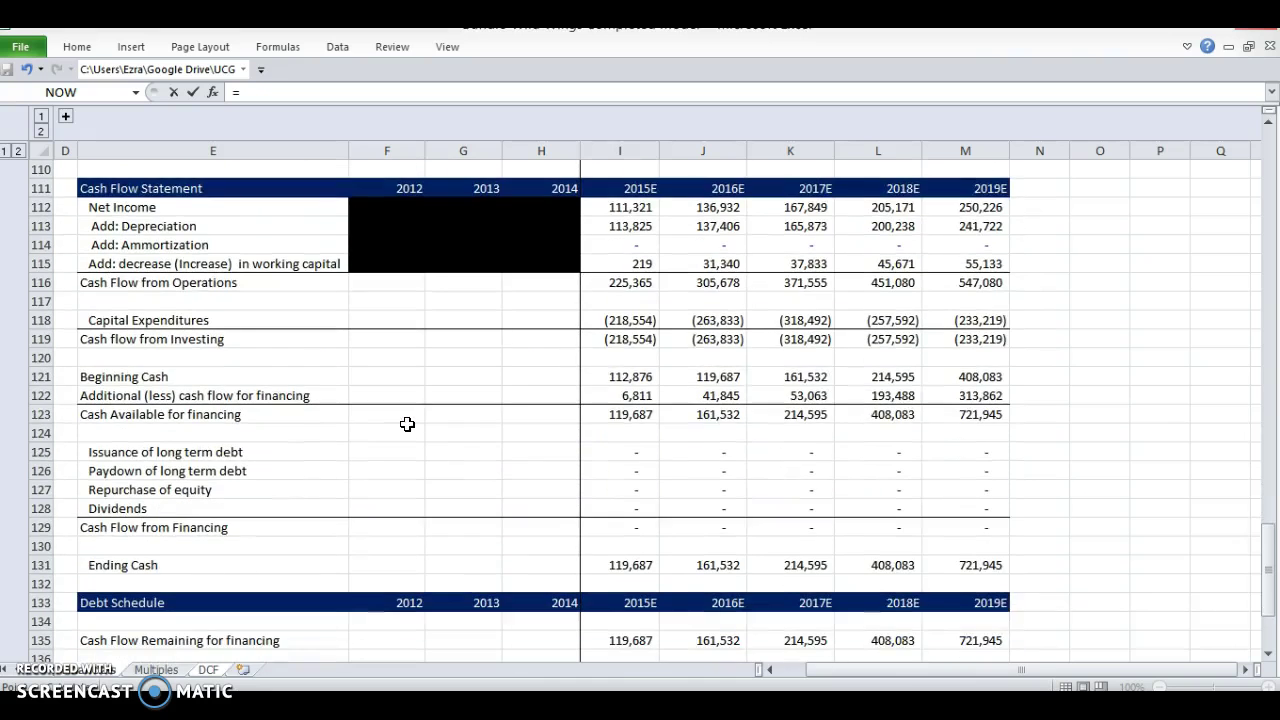
pyautogui.scroll(1, 407, 424)
pyautogui.click(602, 264)
pyautogui.press('Return')
# Step: Enter 0 for 2012 amortization in F14
pyautogui.press('Up')
pyautogui.hotkey('shift', 'Right')
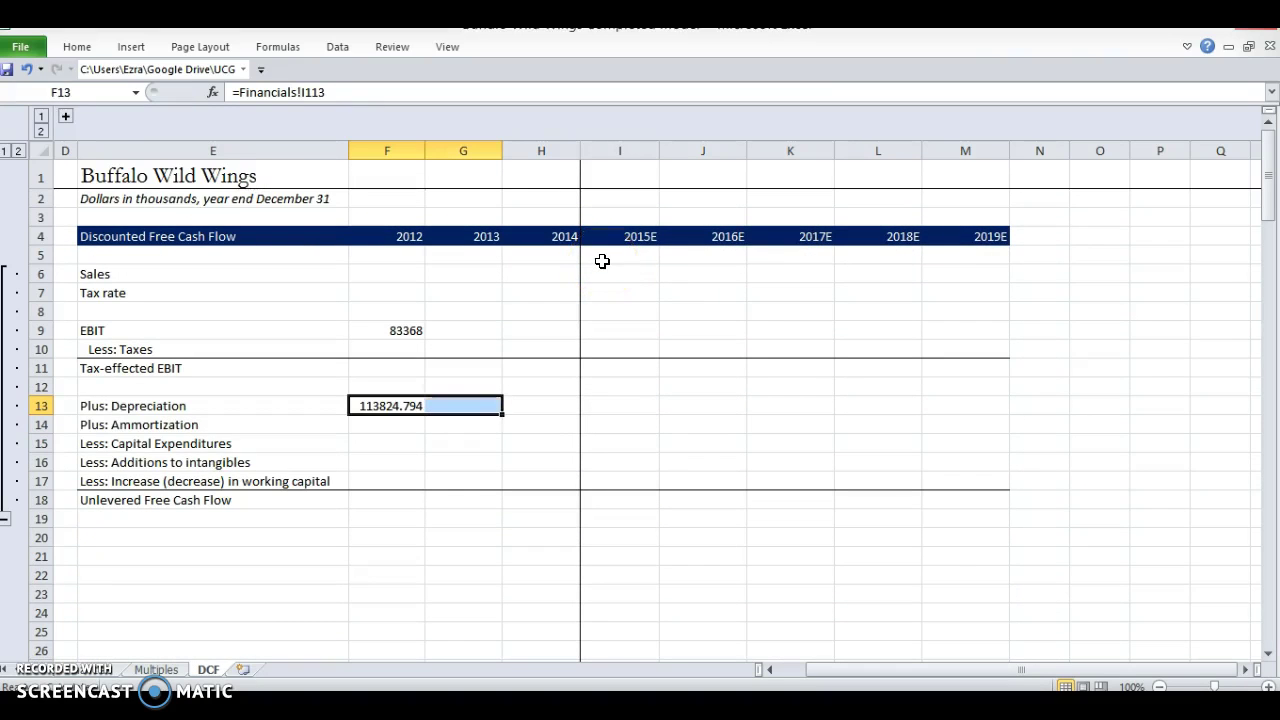
pyautogui.press('Left')
pyautogui.press('Down')
pyautogui.press('Right')
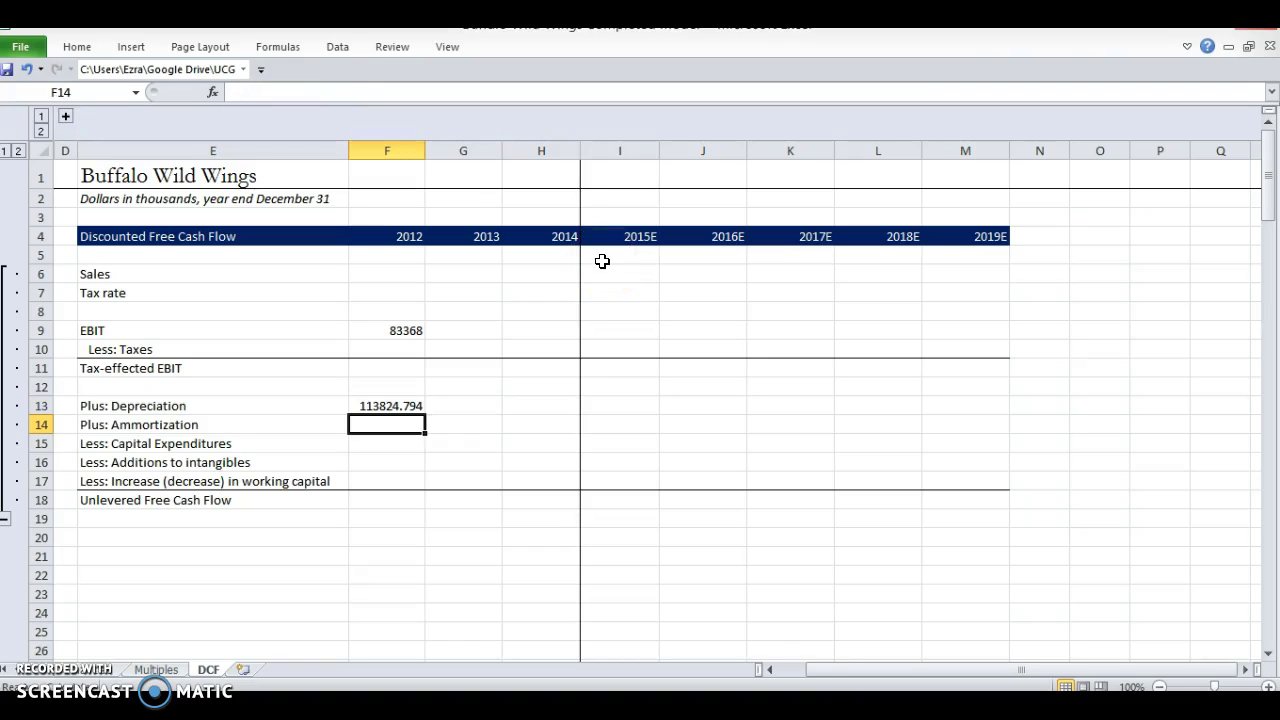
pyautogui.press('Left')
pyautogui.press('Right')
pyautogui.write('0')
pyautogui.press('Return')
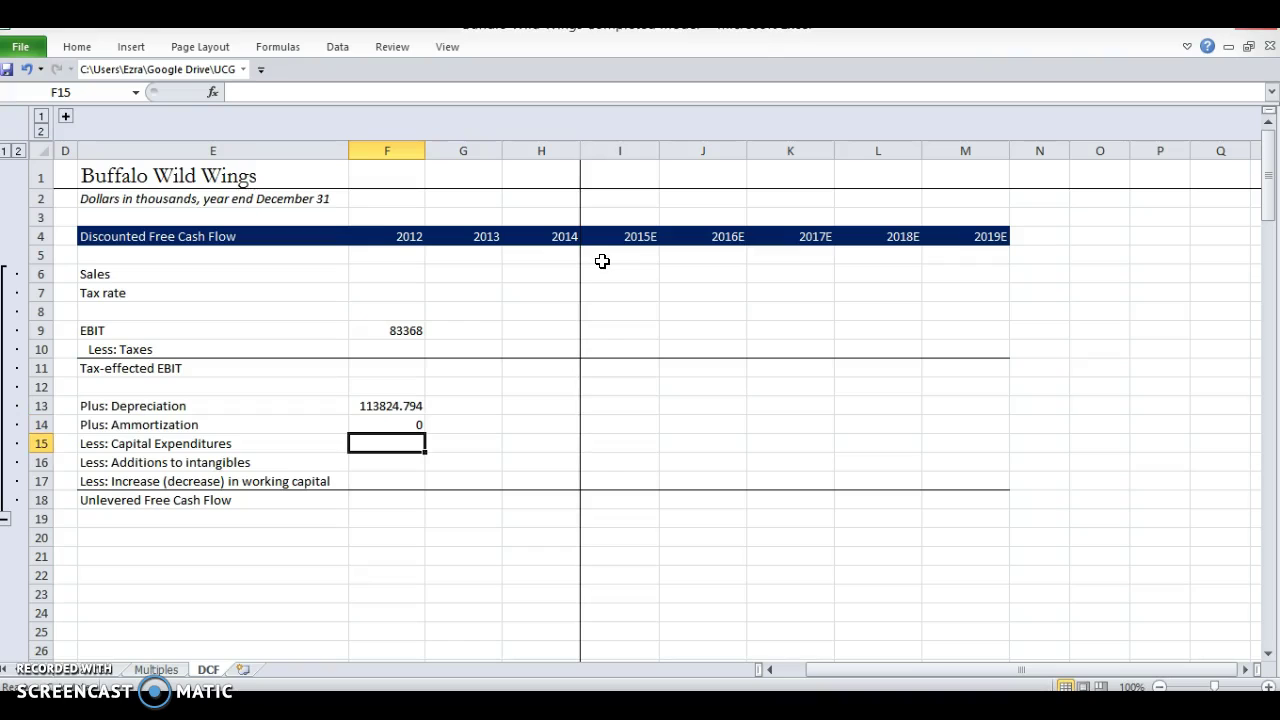
# Step: Make the amortization zero in F14 red
pyautogui.press('Up')
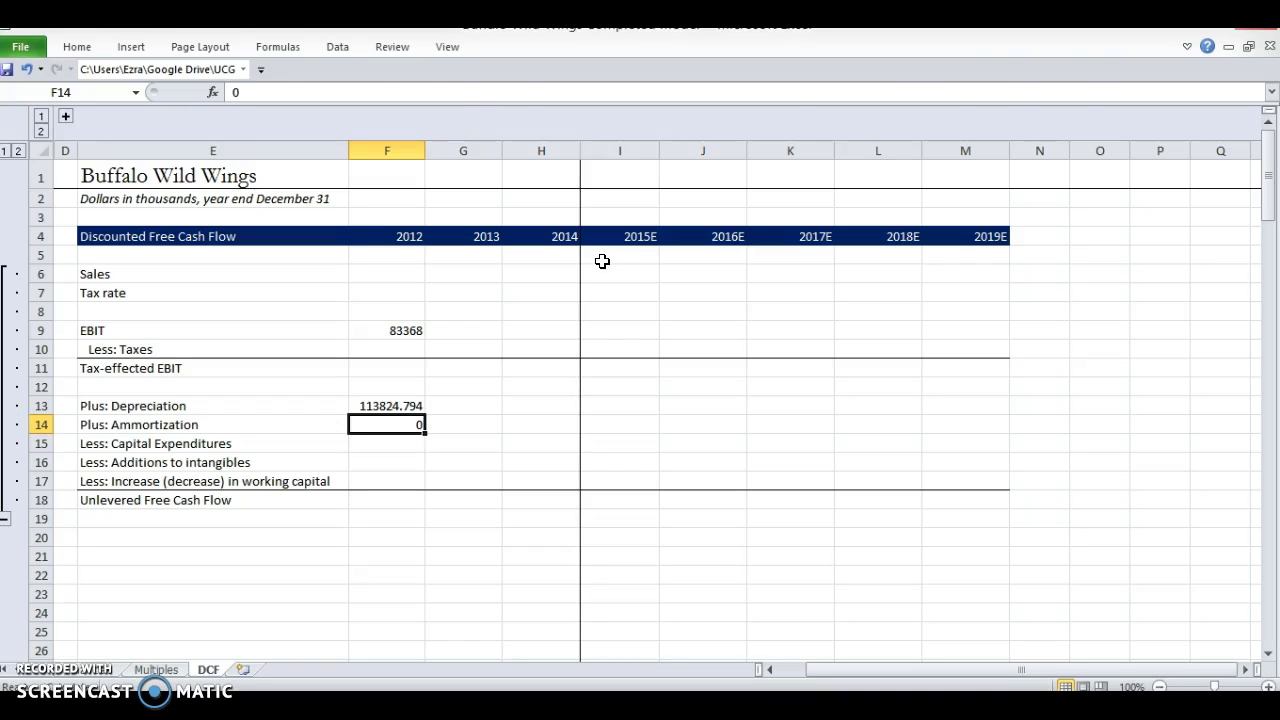
pyautogui.hotkey('alt', 'h')
pyautogui.press('f')
pyautogui.press('c')
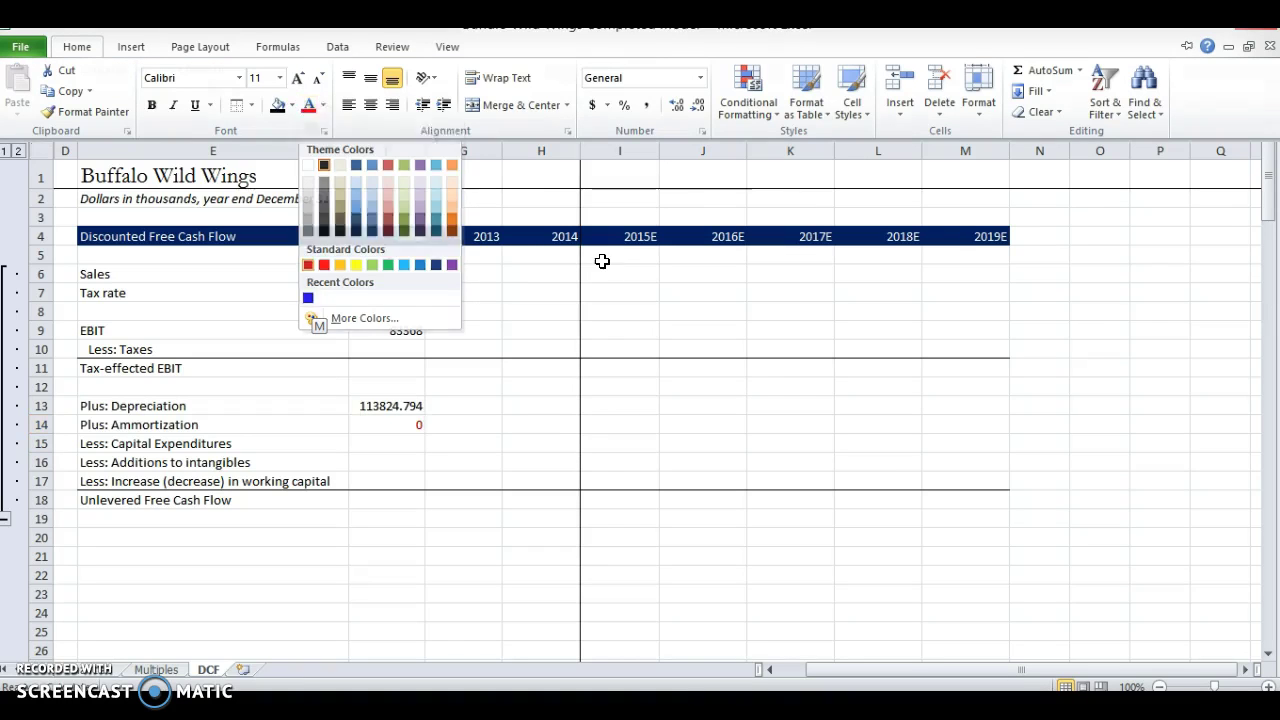
pyautogui.press('Return')
pyautogui.press('Down')
# Step: Link 2012 capital expenditures in F15 to Financials!F118
pyautogui.write('=')
pyautogui.scroll(-20, 602, 261)
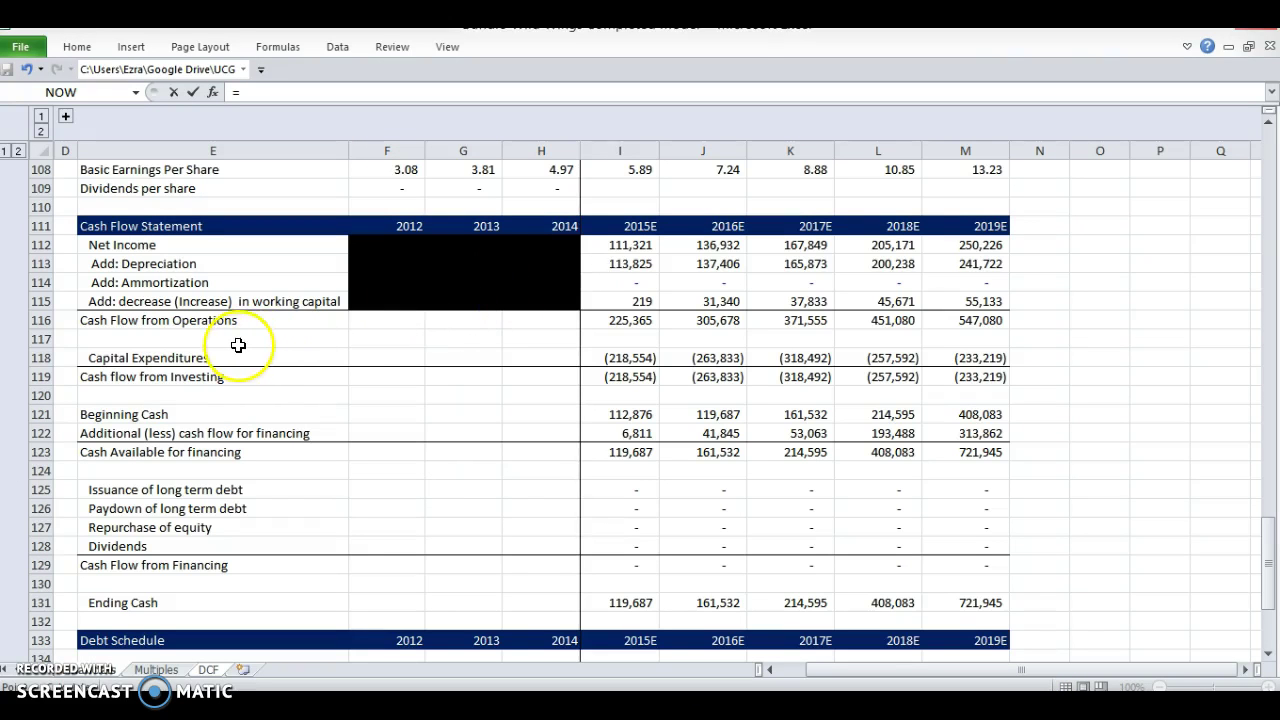
pyautogui.click(395, 355)
pyautogui.press('Return')
pyautogui.press('Up')
pyautogui.hotkey('ctrl', 'c')
pyautogui.hotkey('shift', 'Right')
pyautogui.hotkey('shift', 'Right')
pyautogui.hotkey('shift', 'Right')
pyautogui.press('Left')
# Step: Enter 0 for 2012 additions to intangibles in F16
pyautogui.press('Right')
pyautogui.press('Down')
pyautogui.write('0')
pyautogui.press('Return')
pyautogui.press('Up')
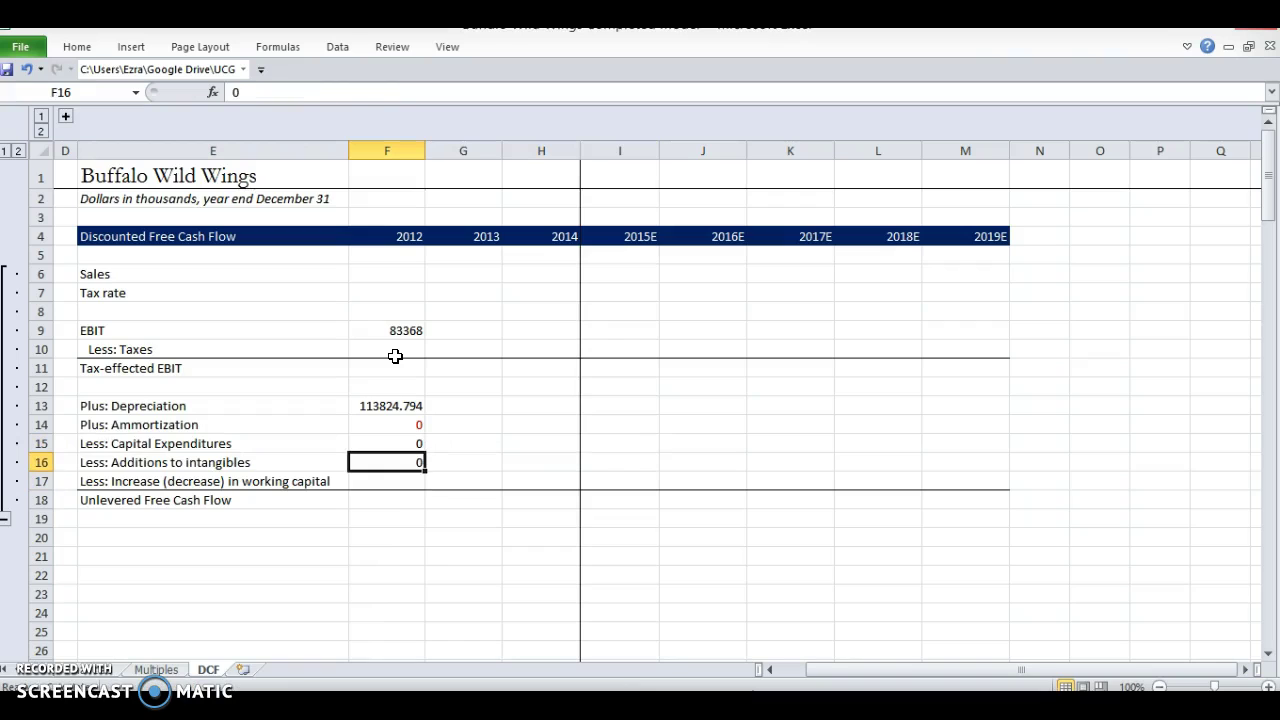
pyautogui.press('Up')
pyautogui.press('Left')
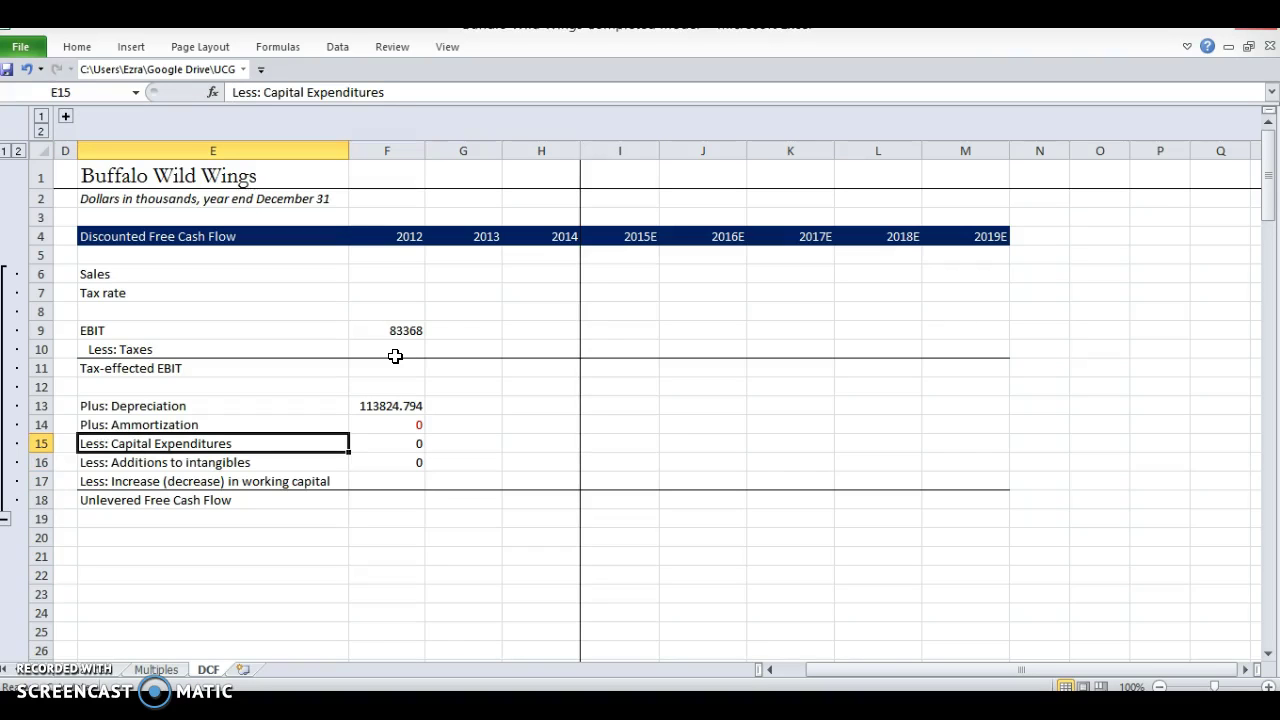
pyautogui.press('Right')
pyautogui.press('Down')
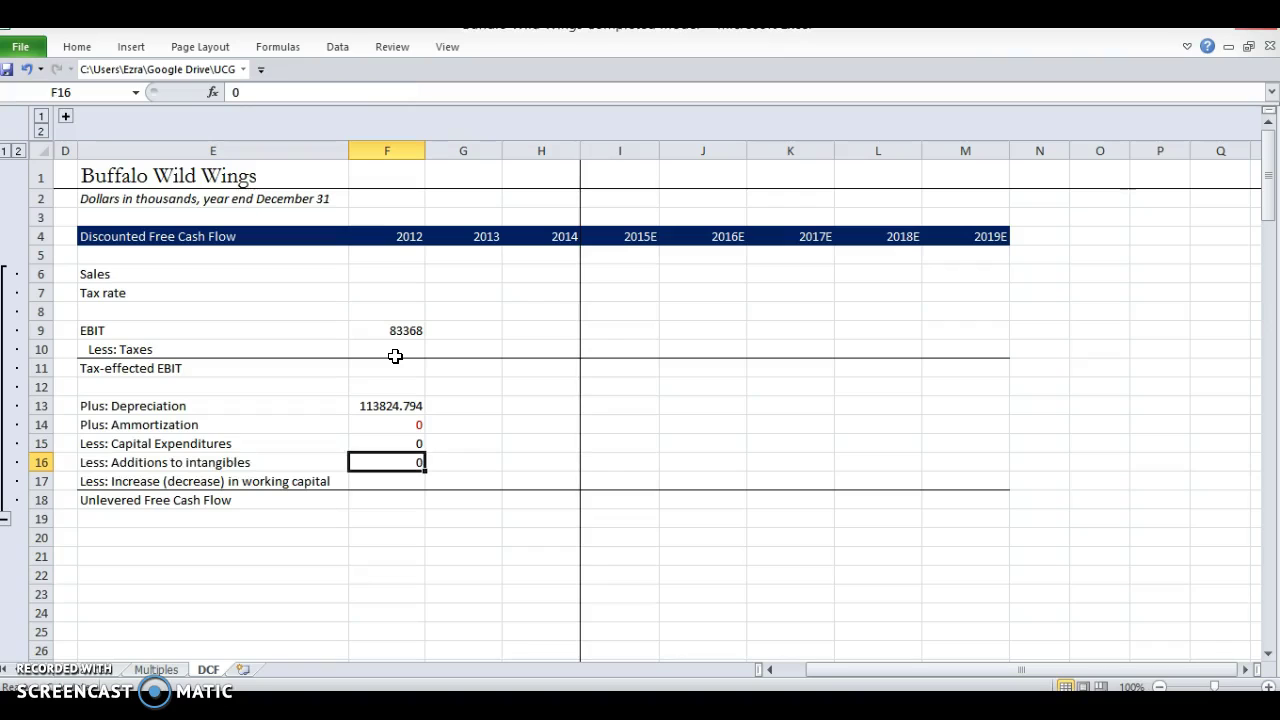
pyautogui.press('Down')
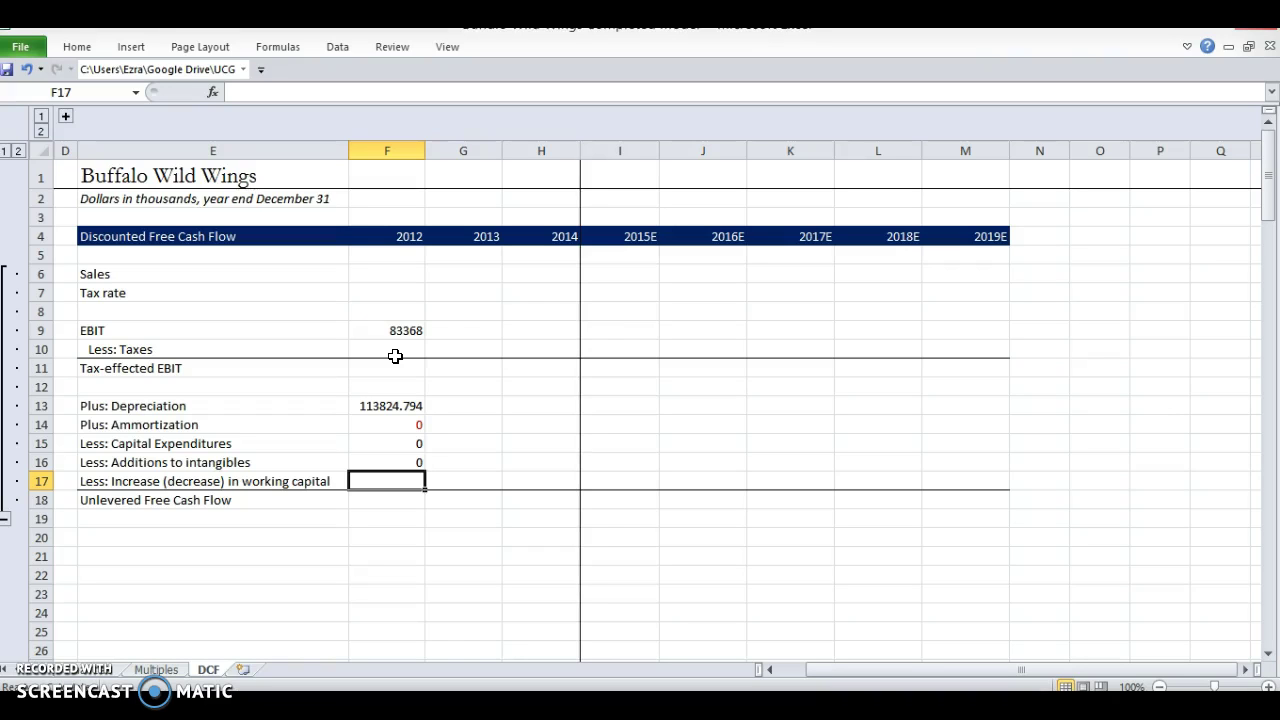
# Step: Link F17 to the Financials change in working capital as =-Financials!F78
pyautogui.write('-')
pyautogui.hotkey('ctrl', 'pageup')
pyautogui.scroll(-20, 395, 356)
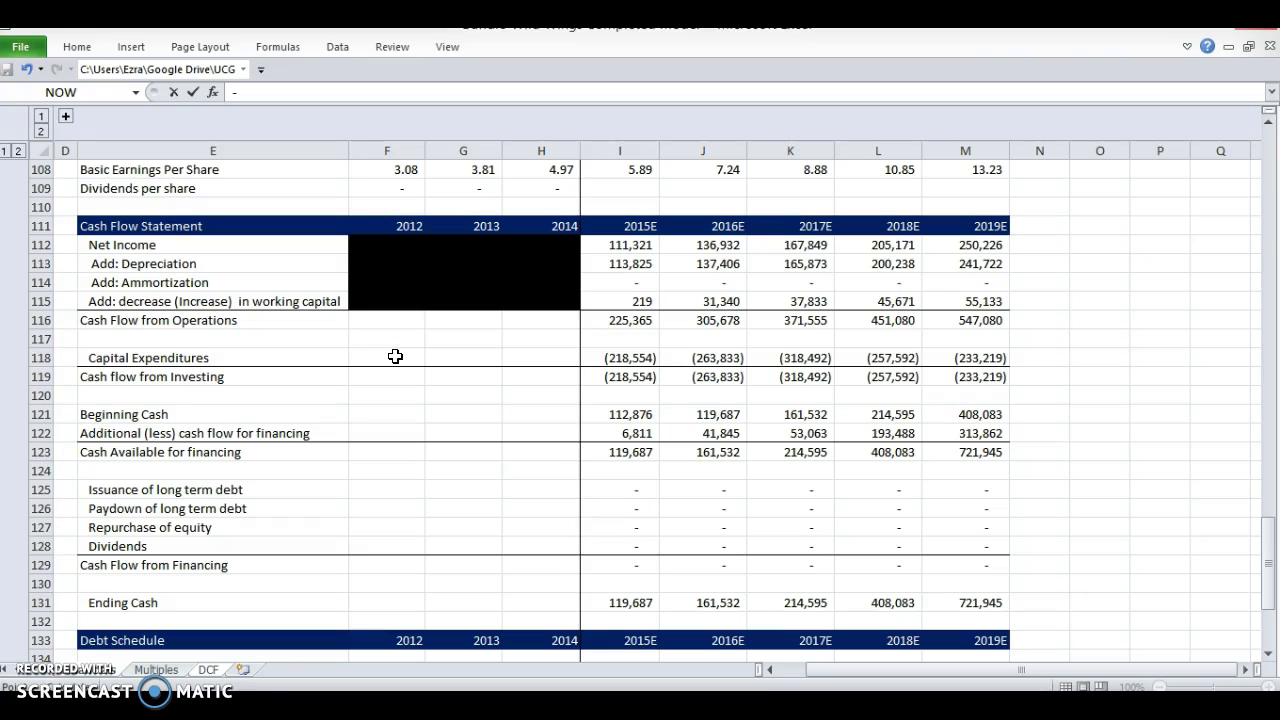
pyautogui.scroll(3, 430, 435)
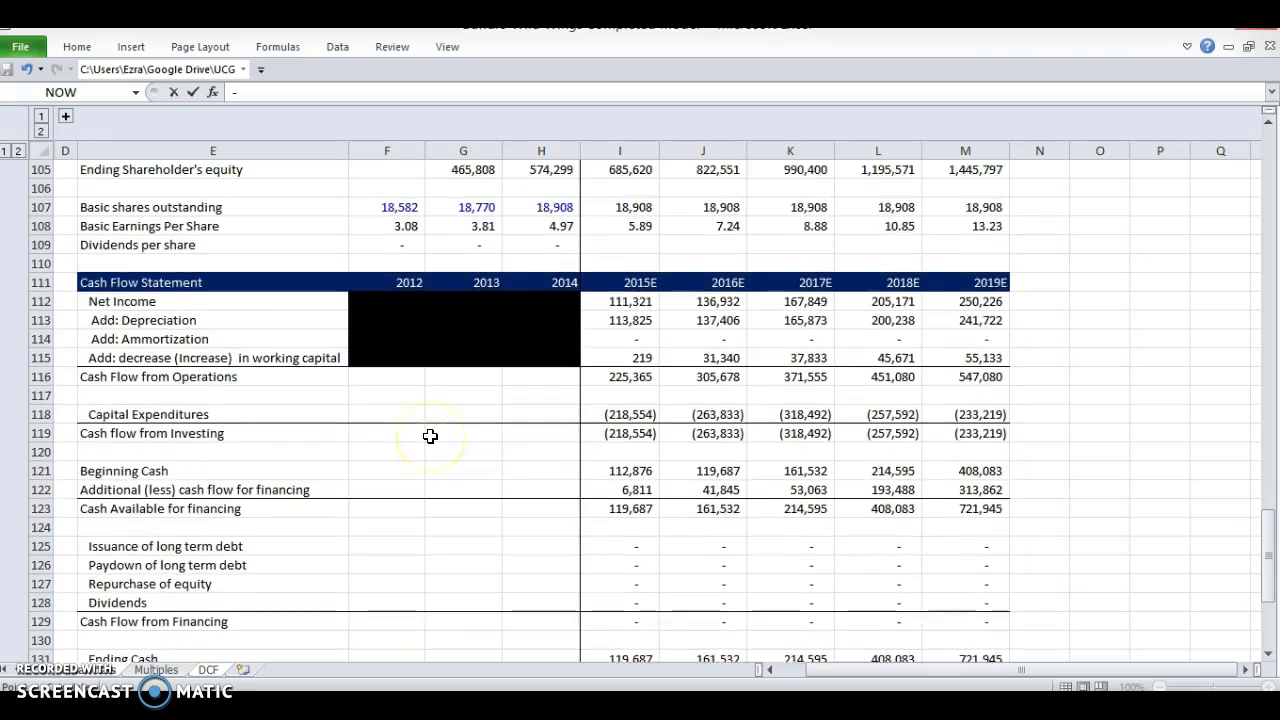
pyautogui.scroll(10, 430, 435)
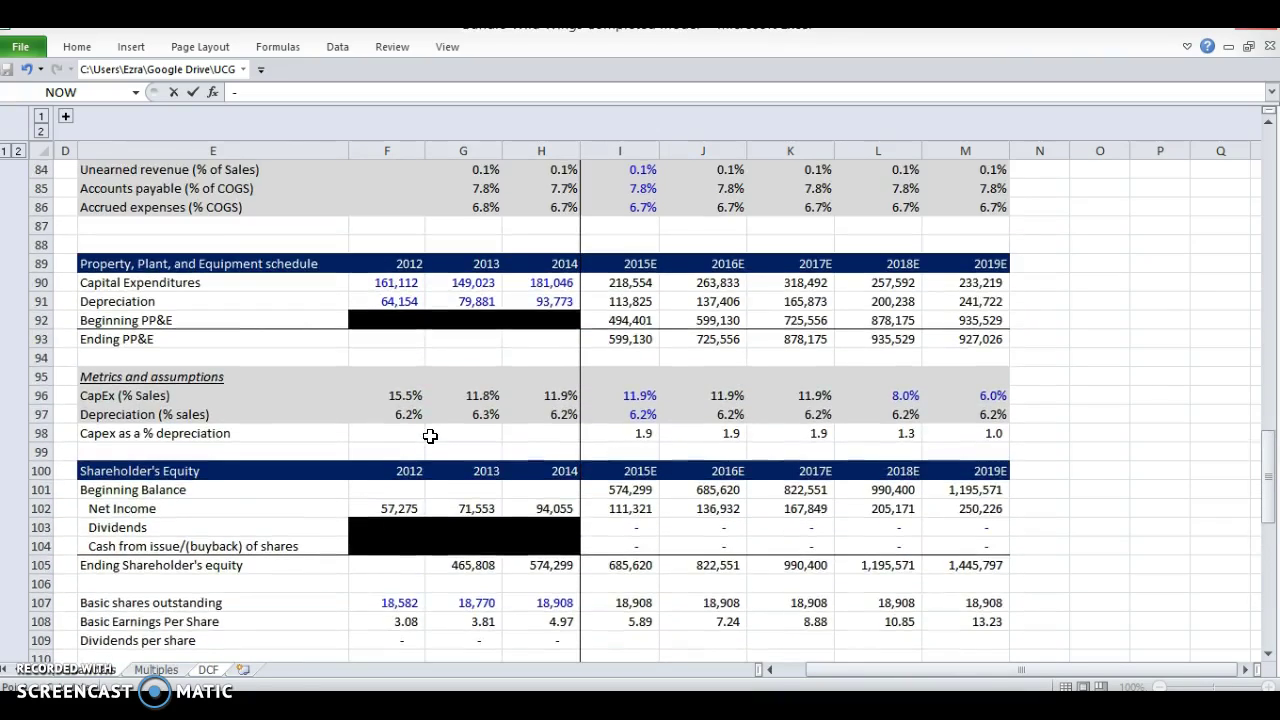
pyautogui.scroll(3, 430, 435)
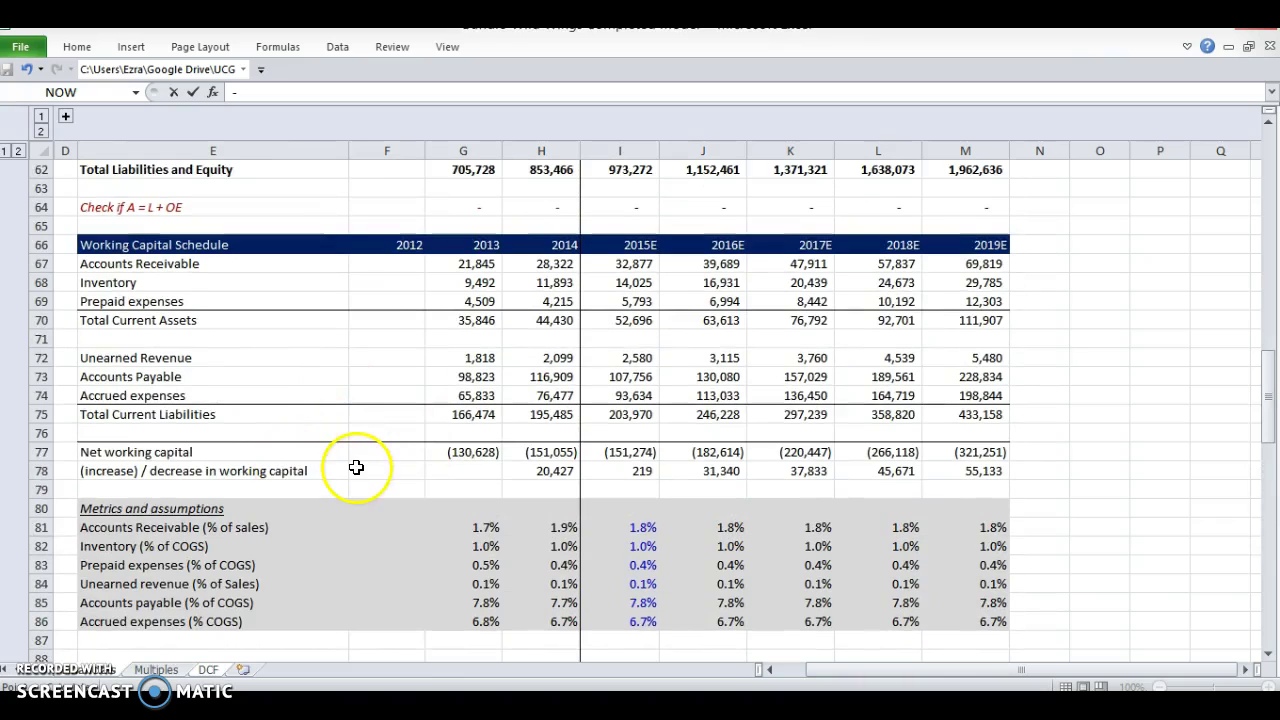
pyautogui.click(607, 469)
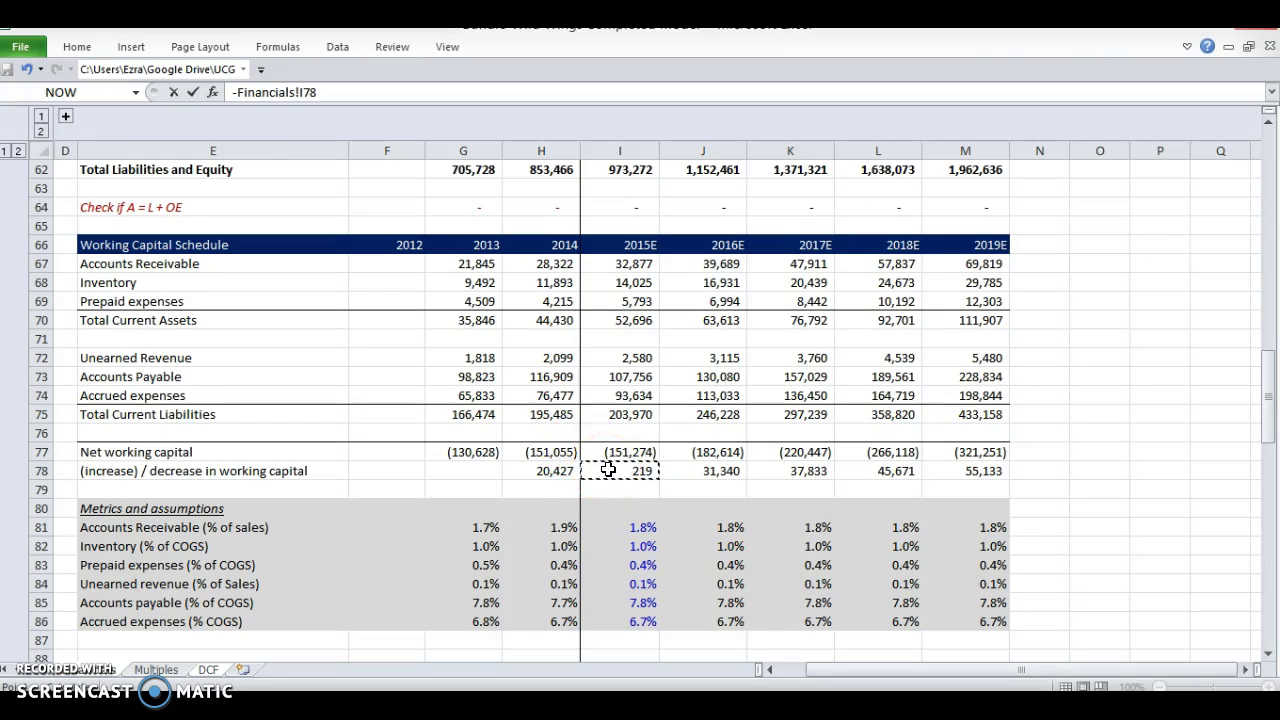
pyautogui.click(468, 471)
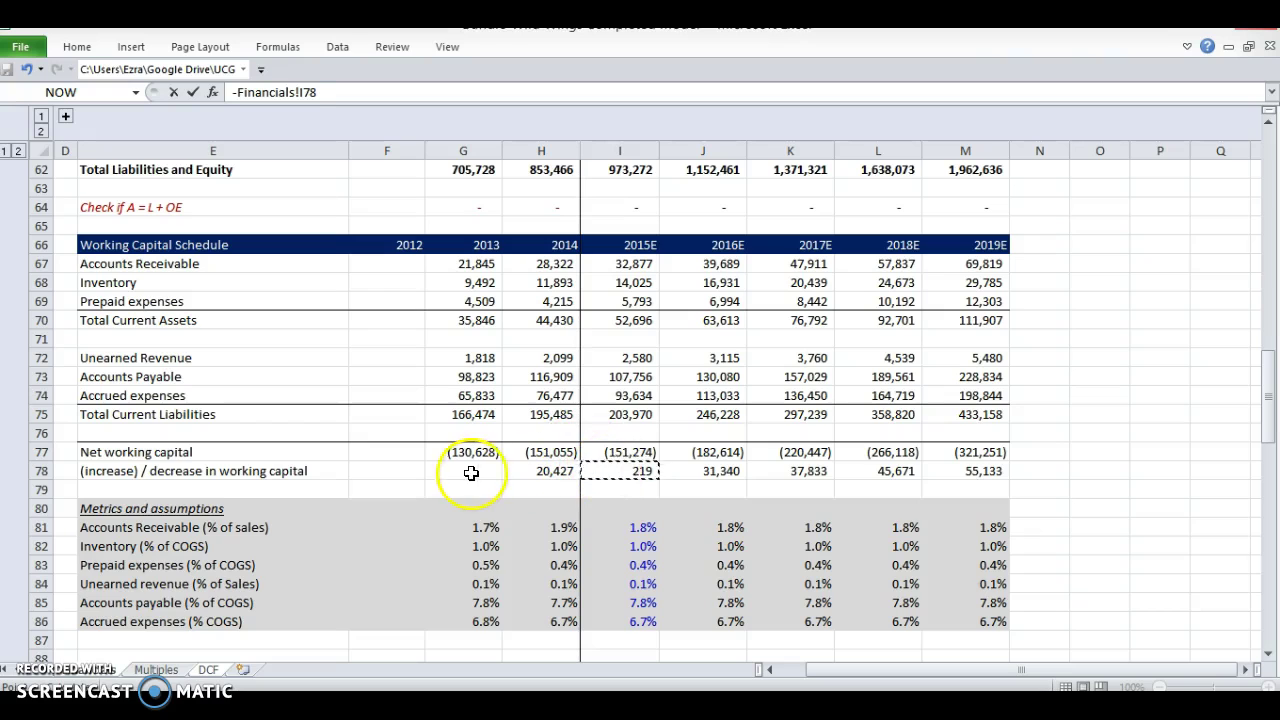
pyautogui.click(420, 472)
pyautogui.press('Return')
# Step: Remove the minus sign so F17 reads =Financials!F78
pyautogui.click(418, 479)
pyautogui.doubleClick(420, 477)
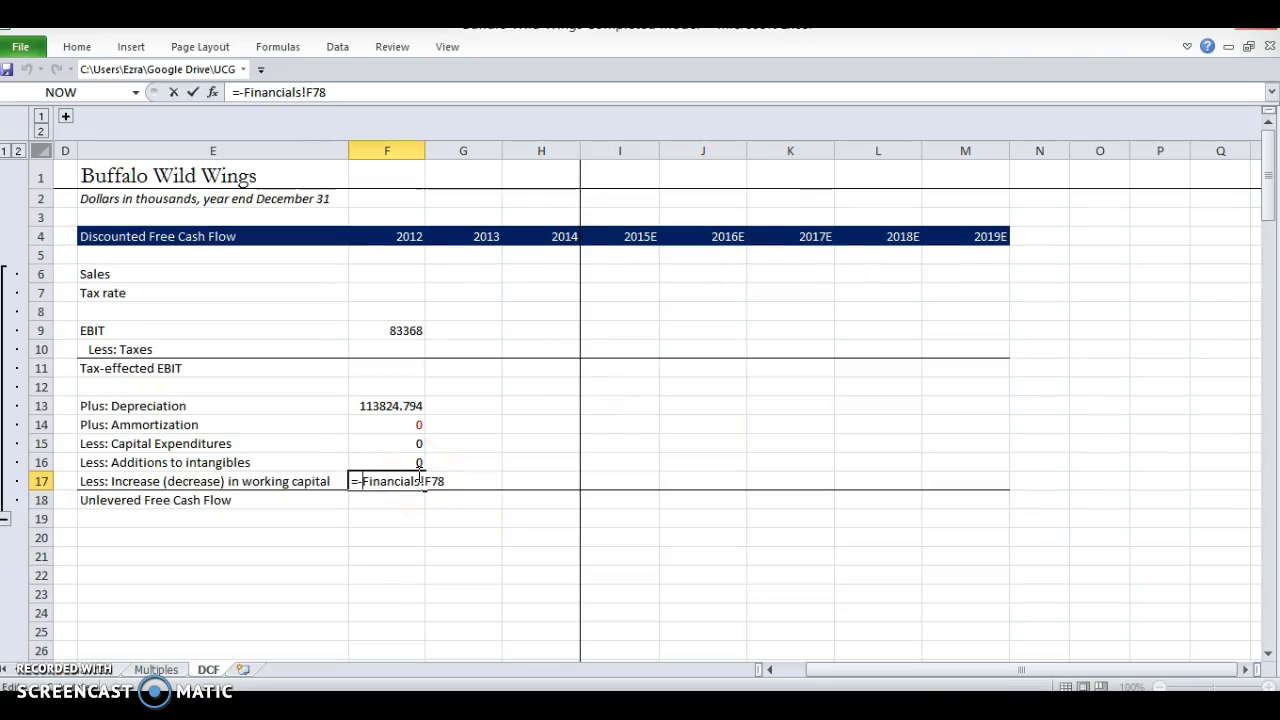
pyautogui.press('BackSpace')
pyautogui.press('Return')
pyautogui.click(418, 478)
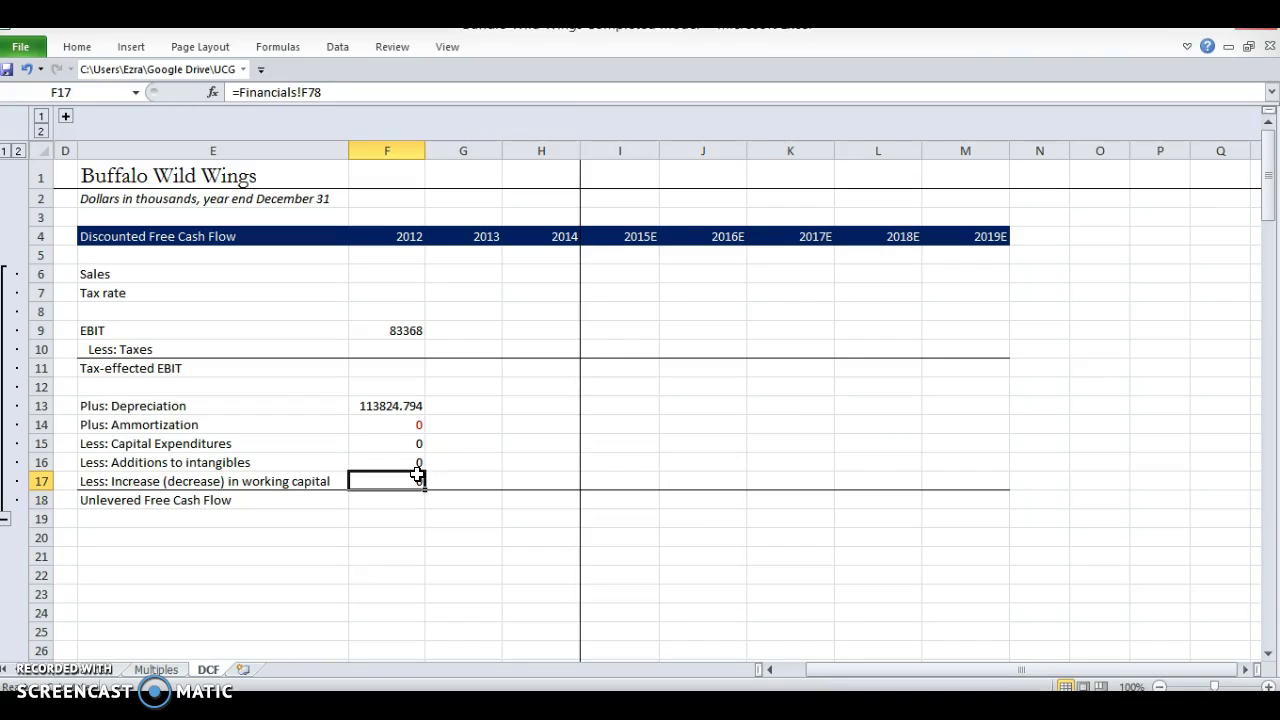
pyautogui.hotkey('shift', 'Right')
pyautogui.hotkey('shift', 'Right')
pyautogui.hotkey('shift', 'Right')
pyautogui.hotkey('shift', 'Right')
pyautogui.hotkey('shift', 'Right')
pyautogui.hotkey('shift', 'Right')
pyautogui.hotkey('shift', 'Right')
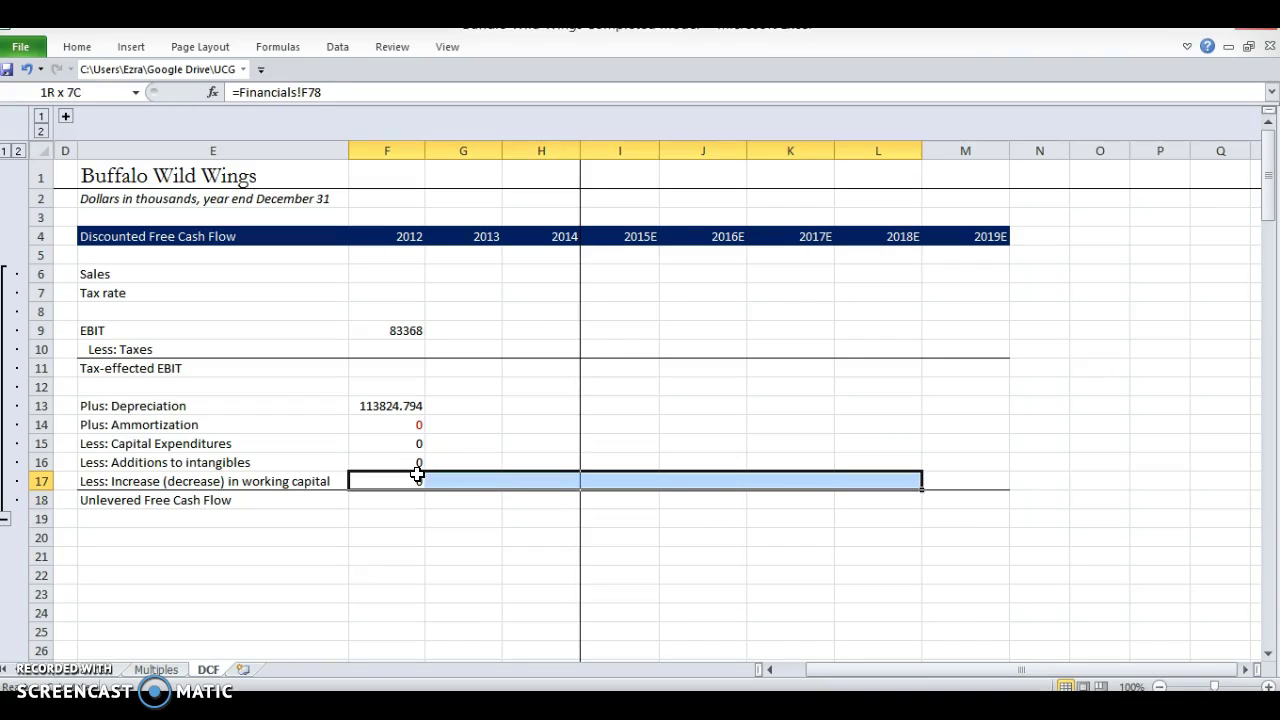
pyautogui.hotkey('shift', 'Left')
pyautogui.hotkey('shift', 'Left')
pyautogui.hotkey('shift', 'Left')
pyautogui.hotkey('shift', 'Left')
pyautogui.hotkey('shift', 'Left')
pyautogui.hotkey('shift', 'Left')
pyautogui.hotkey('shift', 'Left')
pyautogui.hotkey('shift', 'Up')
pyautogui.hotkey('shift', 'Up')
pyautogui.hotkey('shift', 'Up')
pyautogui.hotkey('shift', 'Up')
pyautogui.hotkey('shift', 'Up')
pyautogui.hotkey('shift', 'Up')
pyautogui.hotkey('shift', 'Up')
pyautogui.hotkey('shift', 'Up')
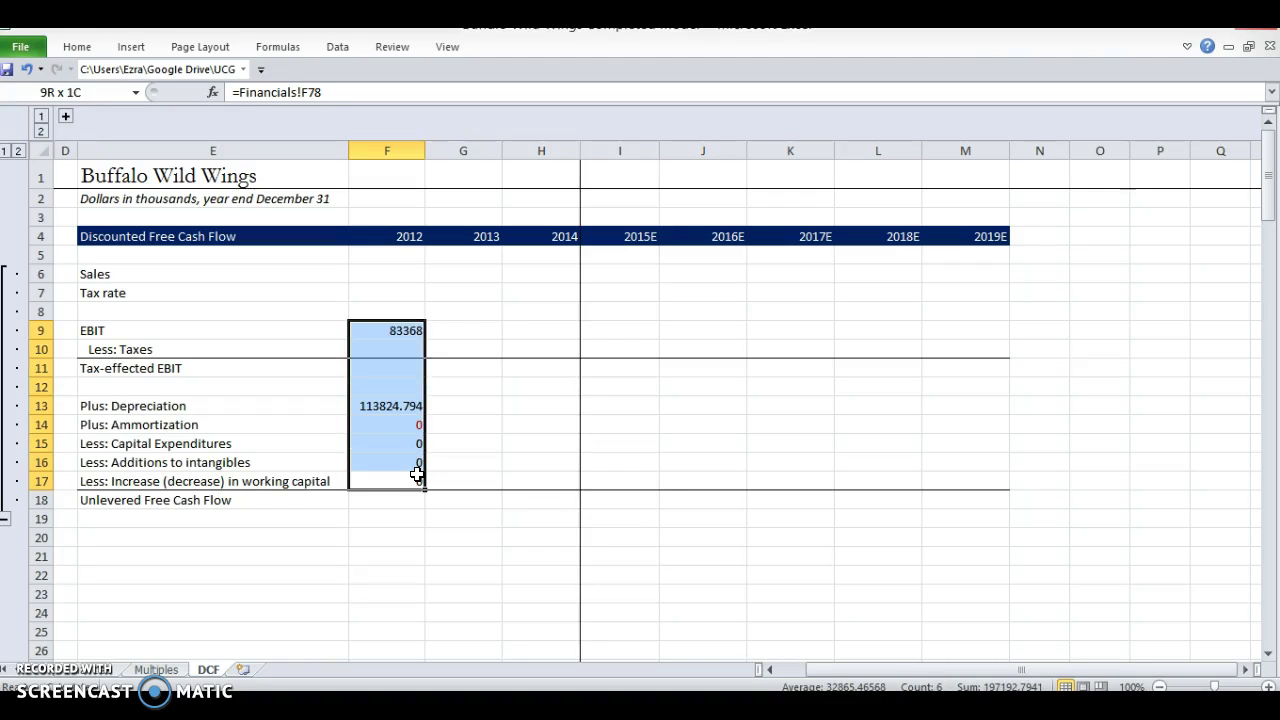
# Step: Paste the F9:F17 formulas across 2012–2019E in comma format without decimals
pyautogui.hotkey('ctrl', 'c')
pyautogui.hotkey('shift', 'Right')
pyautogui.hotkey('shift', 'Right')
pyautogui.hotkey('shift', 'Right')
pyautogui.hotkey('shift', 'Right')
pyautogui.hotkey('shift', 'Right')
pyautogui.hotkey('shift', 'Right')
pyautogui.hotkey('shift', 'Right')
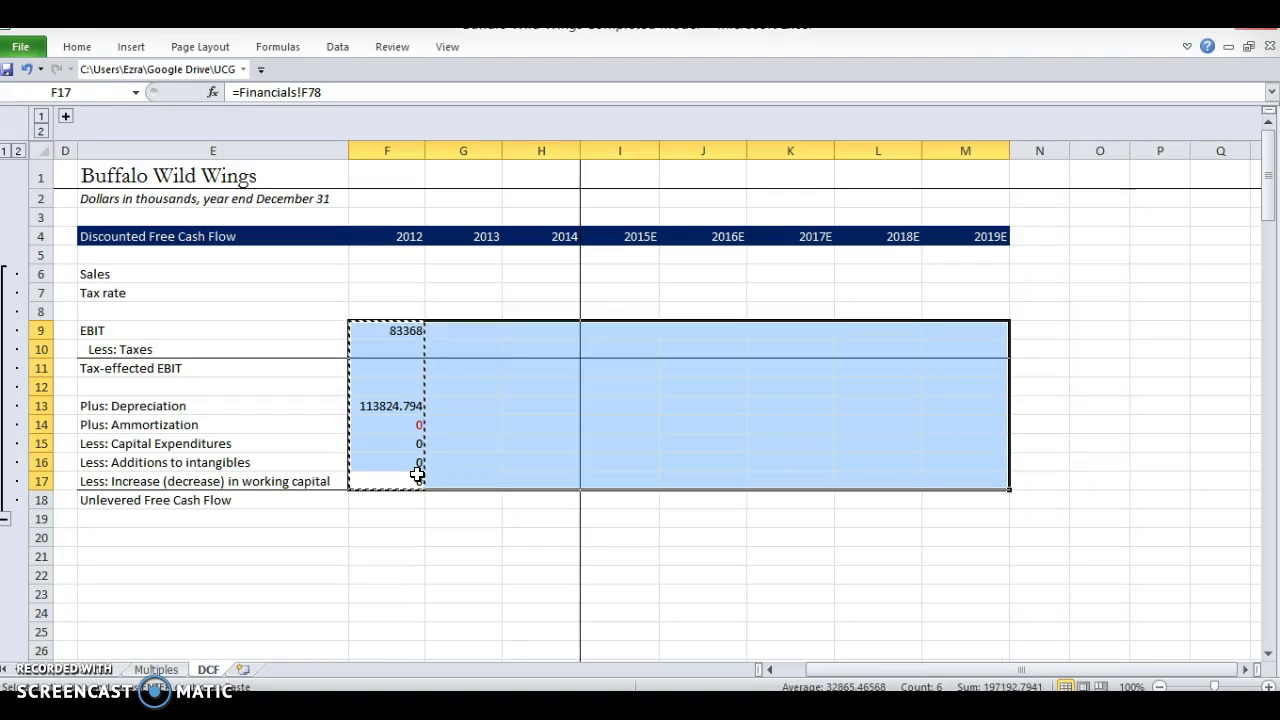
pyautogui.hotkey('ctrl', 'alt', 'v')
pyautogui.press('Return')
pyautogui.hotkey('ctrl', 'F1')
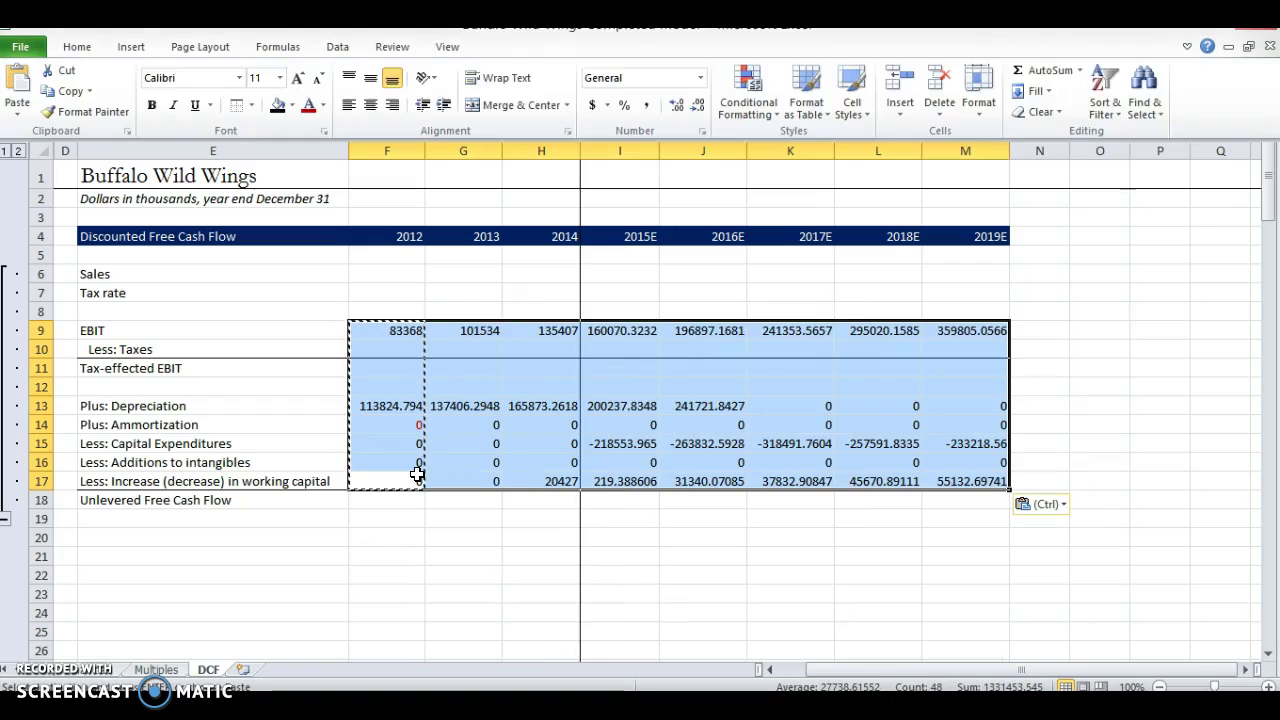
pyautogui.hotkey('ctrl', 'shift', '1')
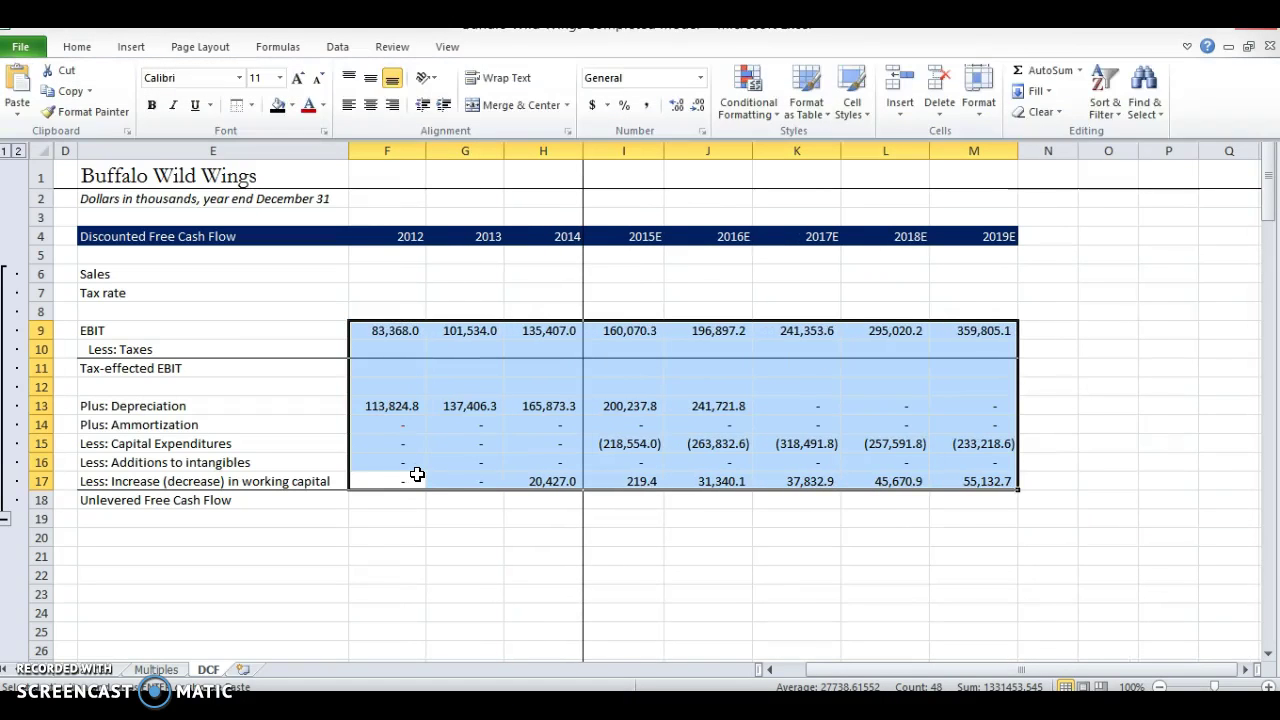
pyautogui.hotkey('alt', 'h')
pyautogui.press('9')
# Step: Color the EBIT through working capital figures for 2012–2019E green
pyautogui.click(417, 470)
pyautogui.press('Up')
pyautogui.press('Down')
pyautogui.press('Down')
pyautogui.hotkey('shift', 'Right')
pyautogui.hotkey('shift', 'Right')
pyautogui.hotkey('shift', 'Right')
pyautogui.hotkey('shift', 'Right')
pyautogui.hotkey('shift', 'Right')
pyautogui.hotkey('shift', 'Right')
pyautogui.hotkey('shift', 'Up')
pyautogui.hotkey('shift', 'Right')
pyautogui.hotkey('shift', 'Up')
pyautogui.hotkey('shift', 'Up')
pyautogui.hotkey('shift', 'Up')
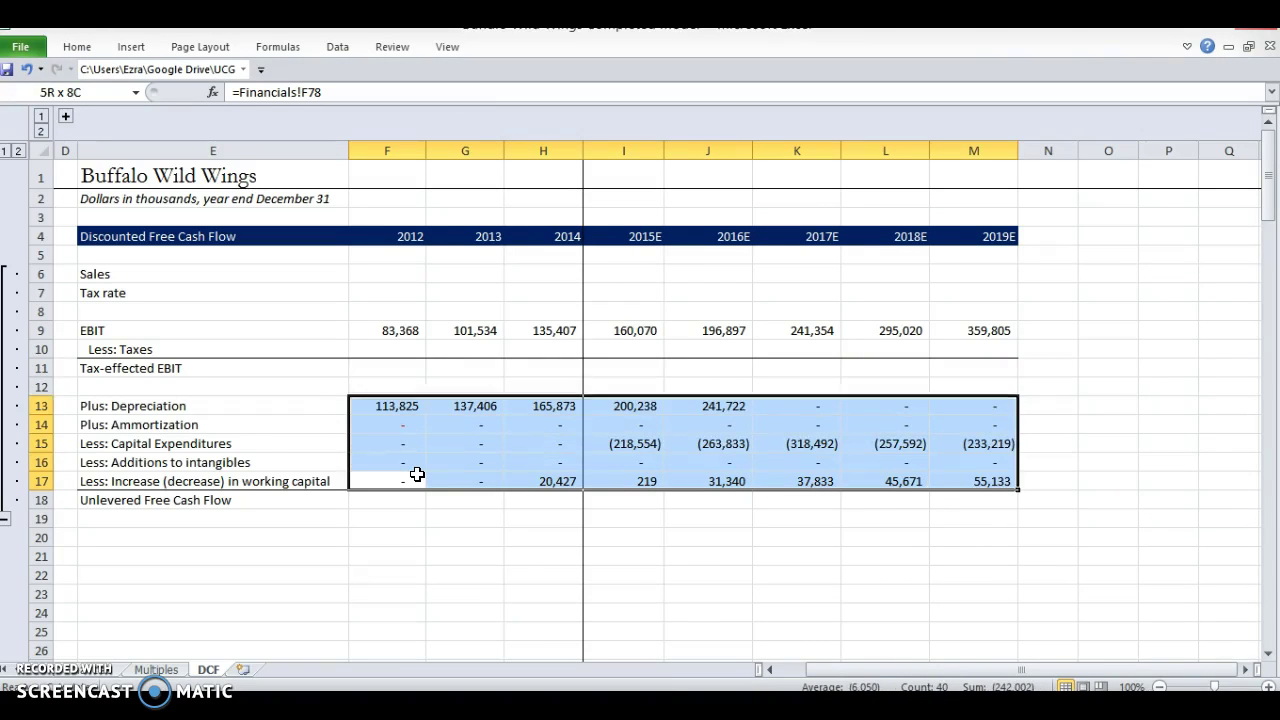
pyautogui.hotkey('shift', 'Up')
pyautogui.hotkey('shift', 'Up')
pyautogui.hotkey('shift', 'Up')
pyautogui.hotkey('shift', 'Up')
pyautogui.hotkey('alt', 'h')
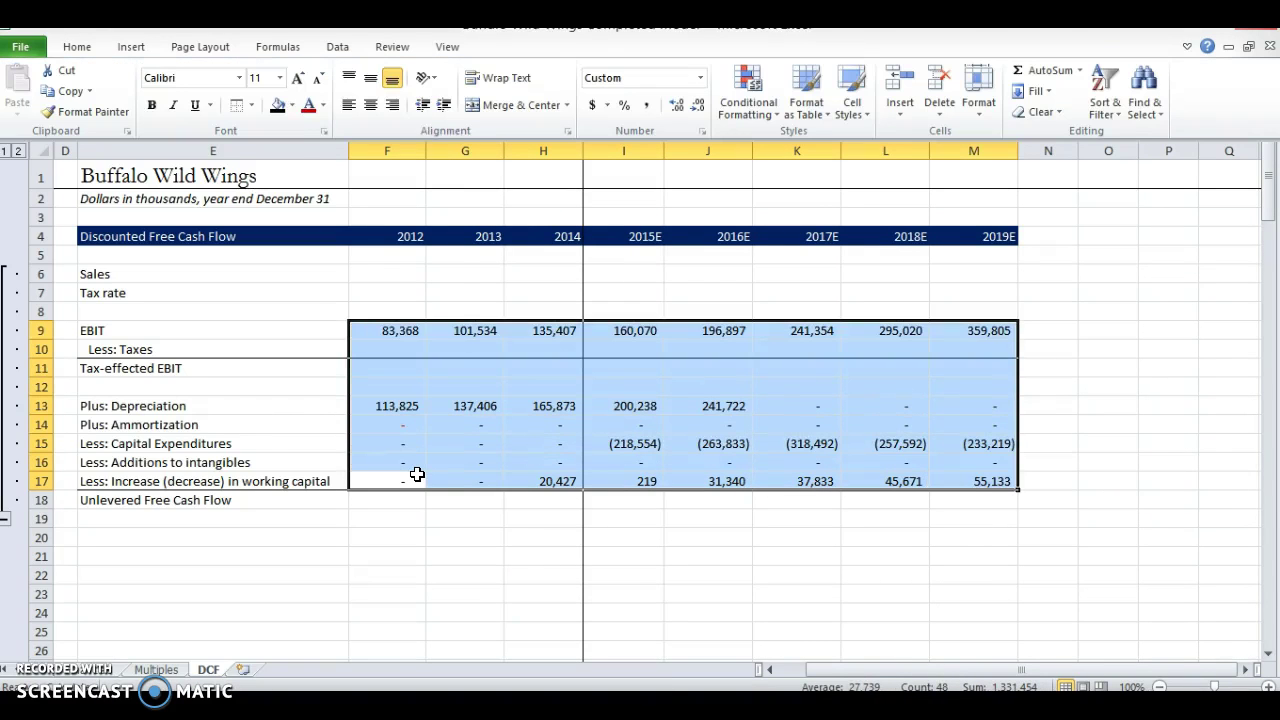
pyautogui.press('f')
pyautogui.press('c')
pyautogui.press('Up')
pyautogui.press('Up')
pyautogui.press('Up')
pyautogui.press('Right')
pyautogui.press('Right')
pyautogui.press('Right')
pyautogui.press('Right')
pyautogui.press('Right')
pyautogui.press('Return')
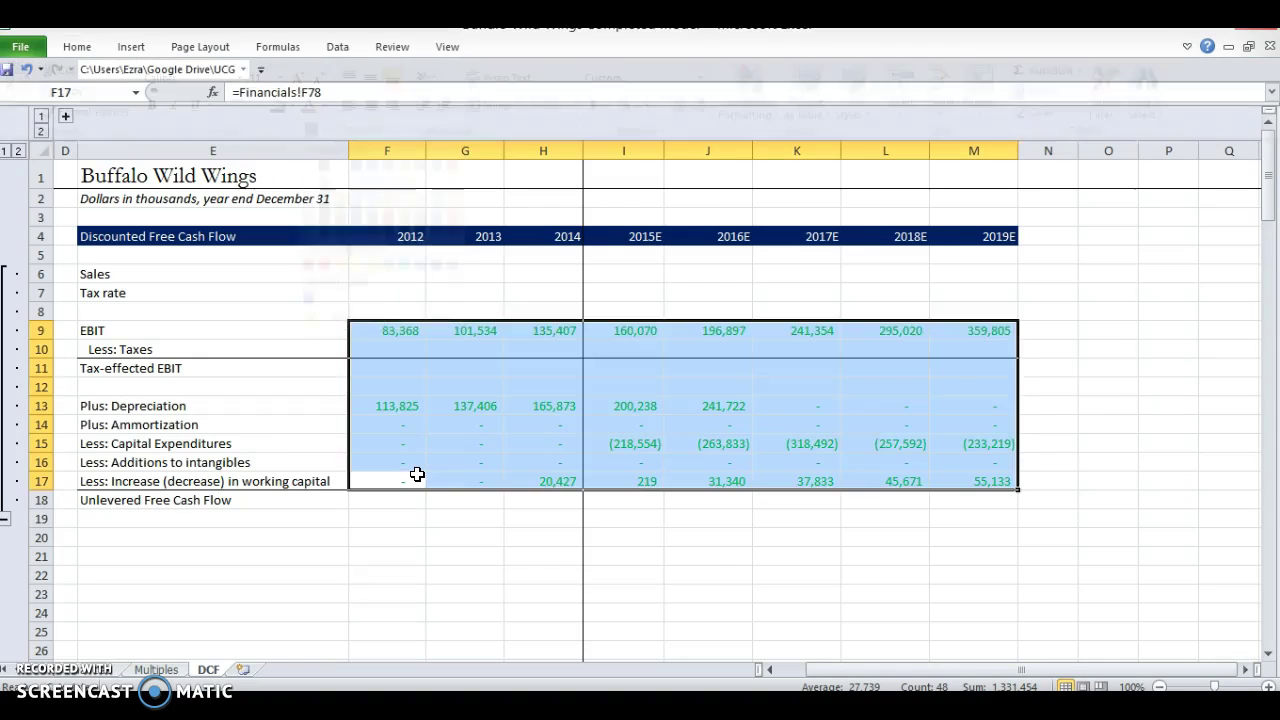
pyautogui.press('Down')
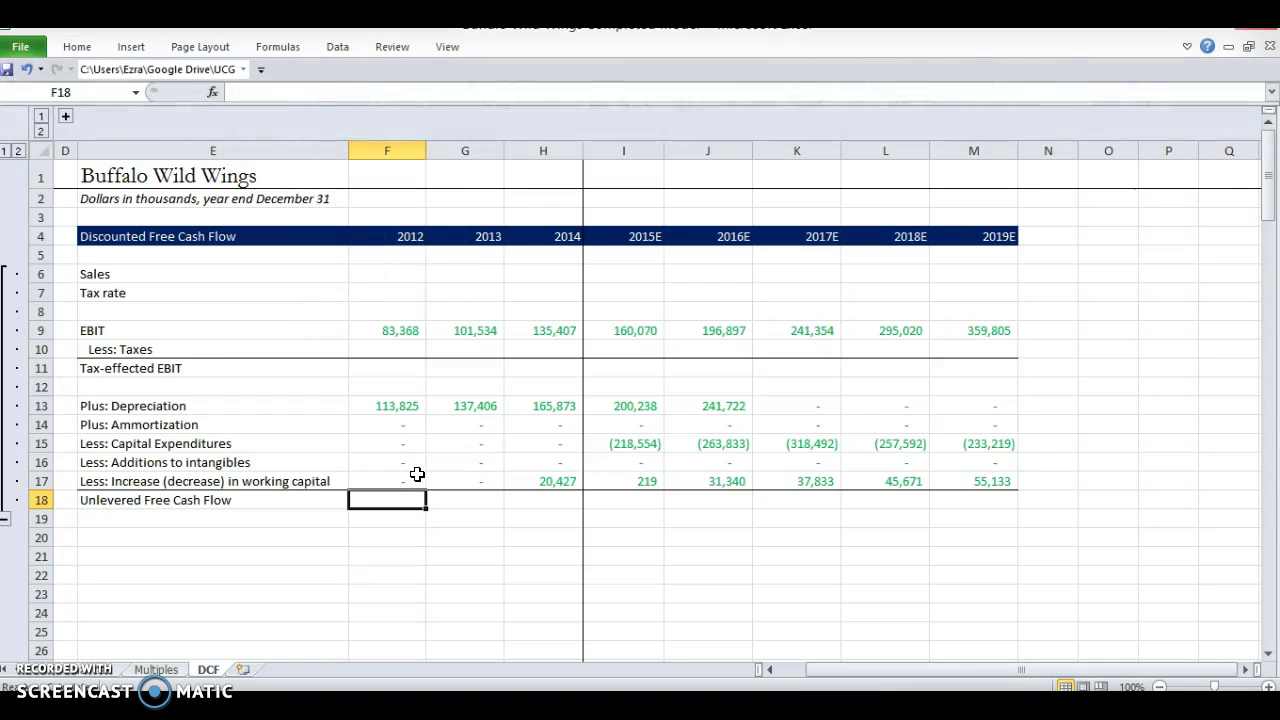
pyautogui.press('Up')
pyautogui.press('Up')
pyautogui.press('Up')
pyautogui.press('Up')
pyautogui.press('Up')
pyautogui.press('Up')
pyautogui.press('Up')
pyautogui.press('Up')
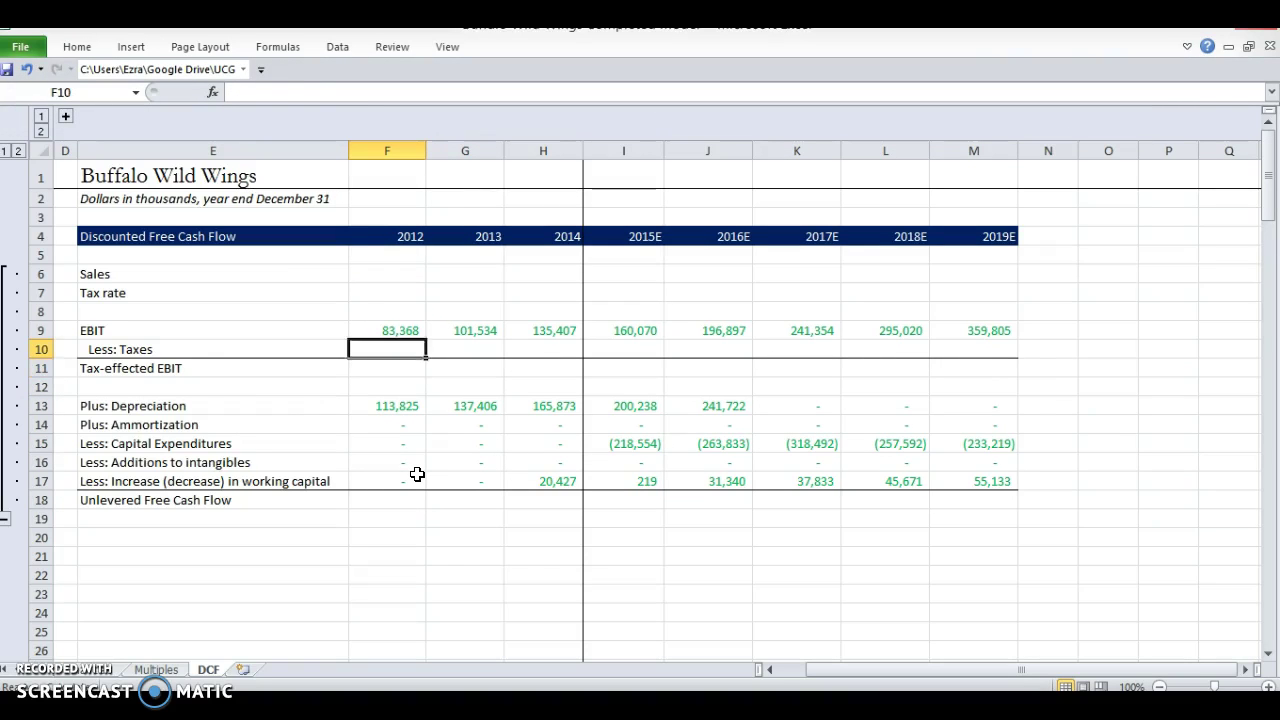
# Step: Link the 2012 tax rate in F7 to Financials!F32
pyautogui.press('Up')
pyautogui.press('Up')
pyautogui.press('Up')
pyautogui.write('=')
pyautogui.scroll(-20, 417, 474)
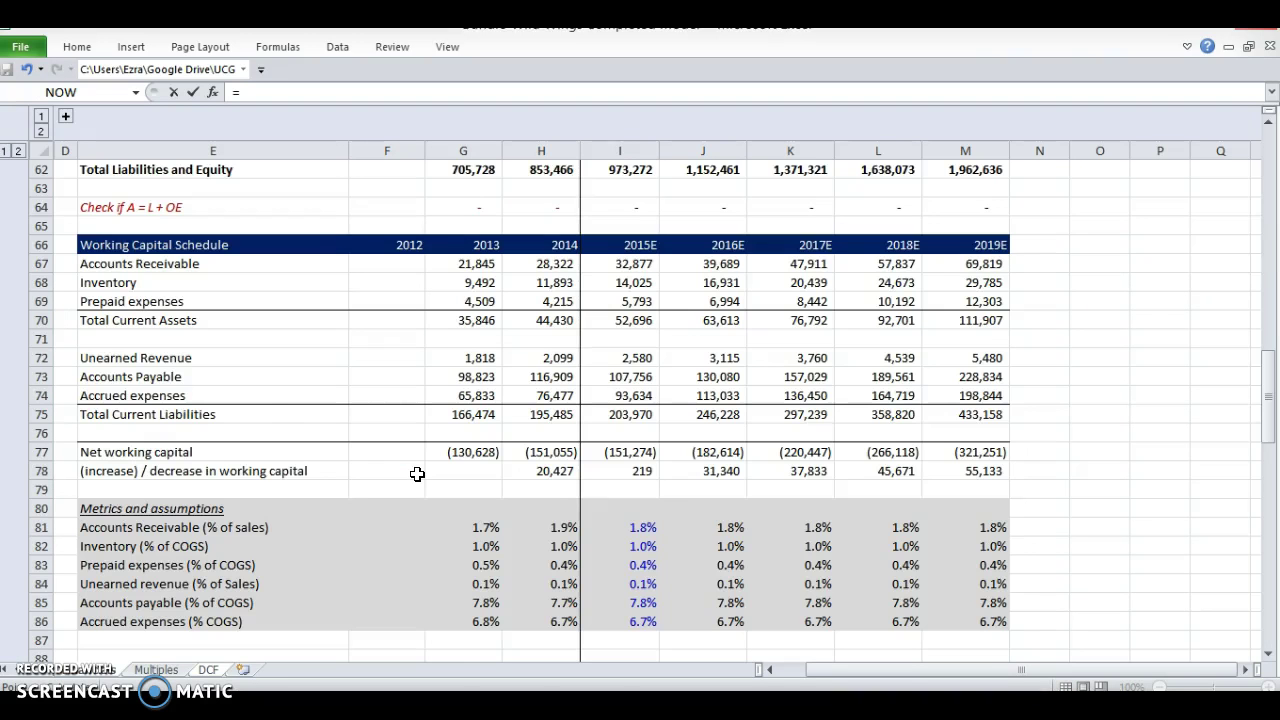
pyautogui.scroll(20, 417, 474)
pyautogui.scroll(-1, 417, 474)
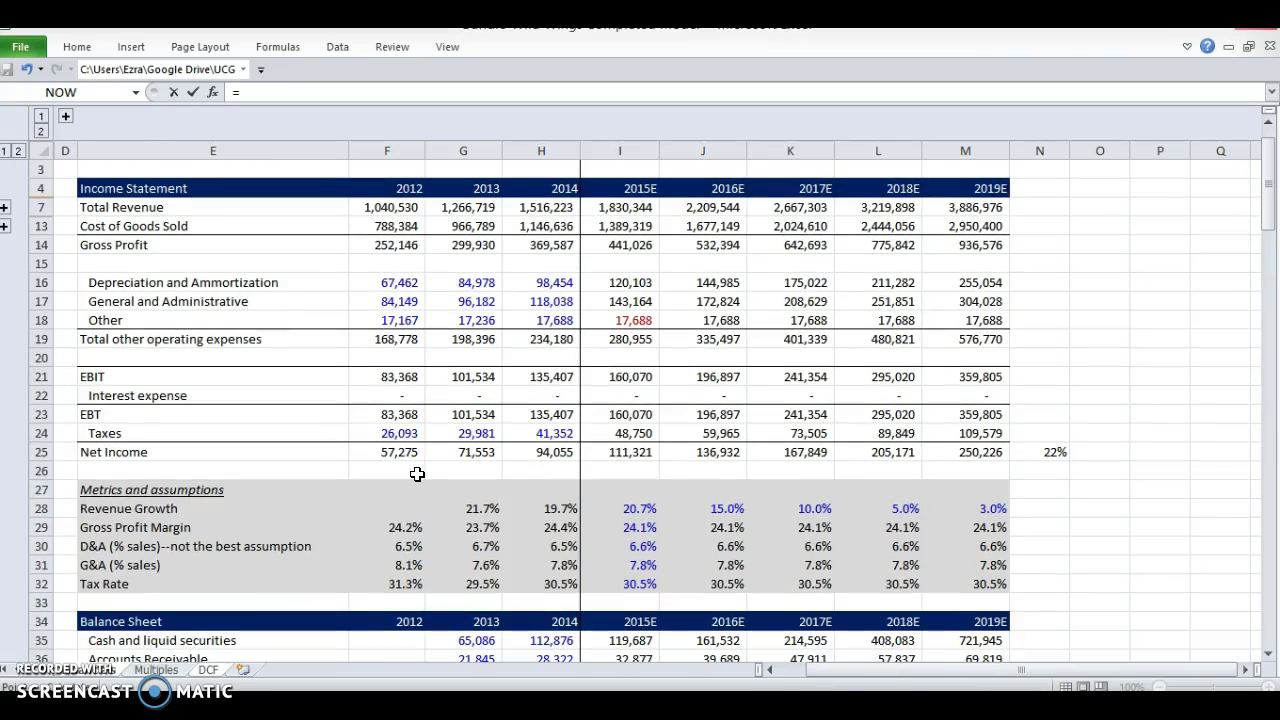
pyautogui.click(408, 583)
pyautogui.press('Return')
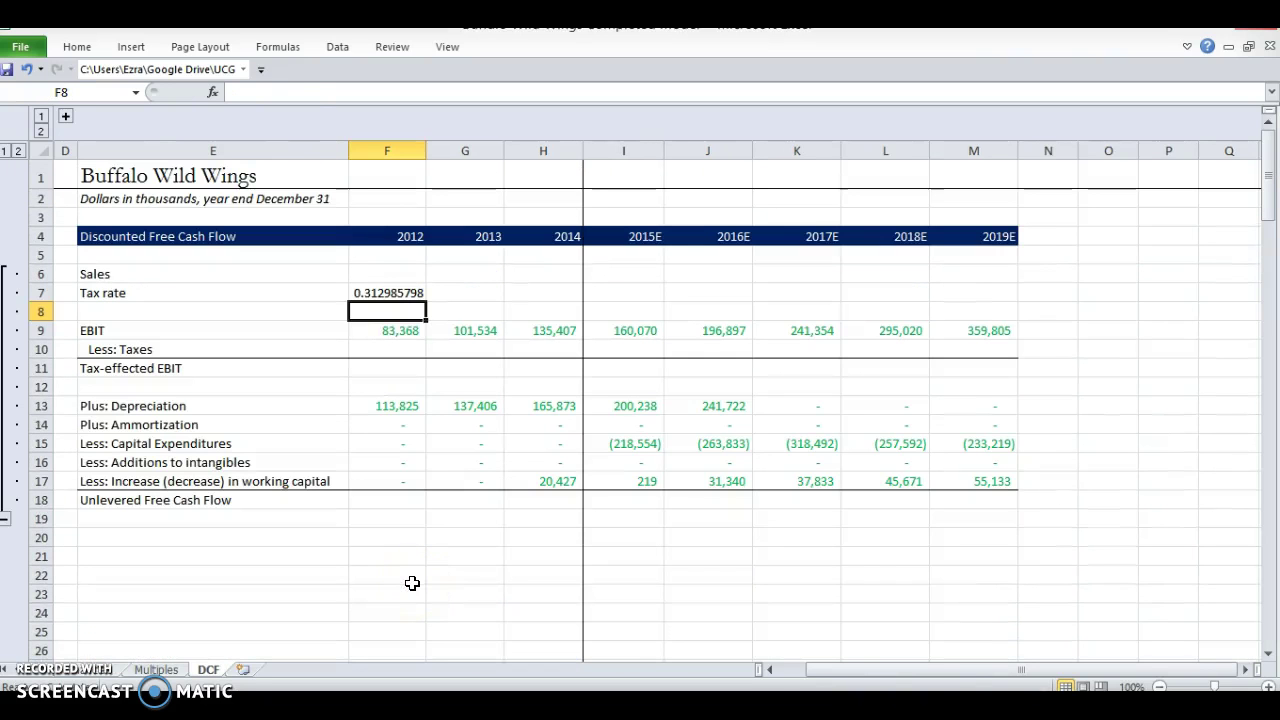
# Step: Paste the tax rate formula across G7:M7 as formulas only
pyautogui.press('Up')
pyautogui.hotkey('ctrl', 'c')
pyautogui.hotkey('shift', 'Right')
pyautogui.hotkey('shift', 'Right')
pyautogui.hotkey('shift', 'Right')
pyautogui.hotkey('shift', 'Right')
pyautogui.hotkey('shift', 'Right')
pyautogui.hotkey('shift', 'Right')
pyautogui.hotkey('shift', 'Right')
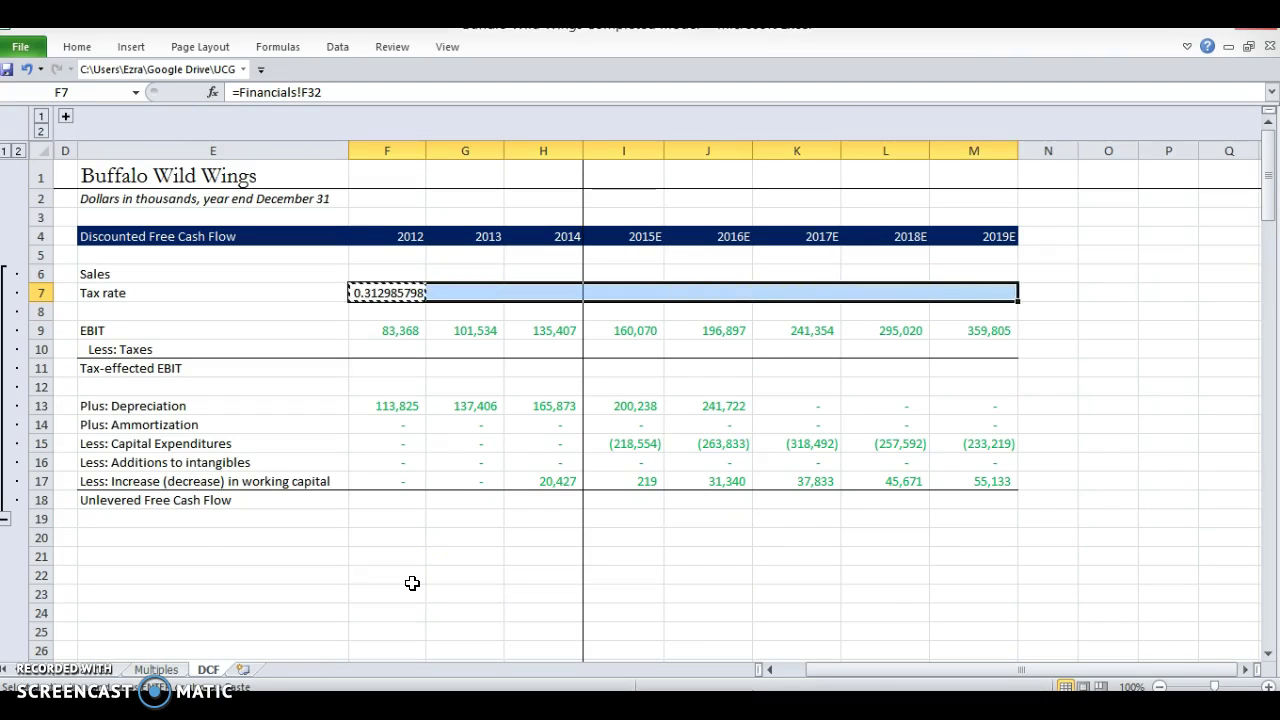
pyautogui.hotkey('ctrl', 'alt', 'v')
pyautogui.press('f')
pyautogui.press('Return')
pyautogui.press('Down')
pyautogui.press('Down')
pyautogui.press('Up')
pyautogui.press('Up')
# Step: Format the tax rate row as green percentages
pyautogui.hotkey('shift', 'Right')
pyautogui.hotkey('shift', 'Right')
pyautogui.hotkey('shift', 'Right')
pyautogui.hotkey('shift', 'Right')
pyautogui.hotkey('shift', 'Right')
pyautogui.hotkey('shift', 'Right')
pyautogui.hotkey('shift', 'Right')
pyautogui.hotkey('ctrl', 'shift', '5')
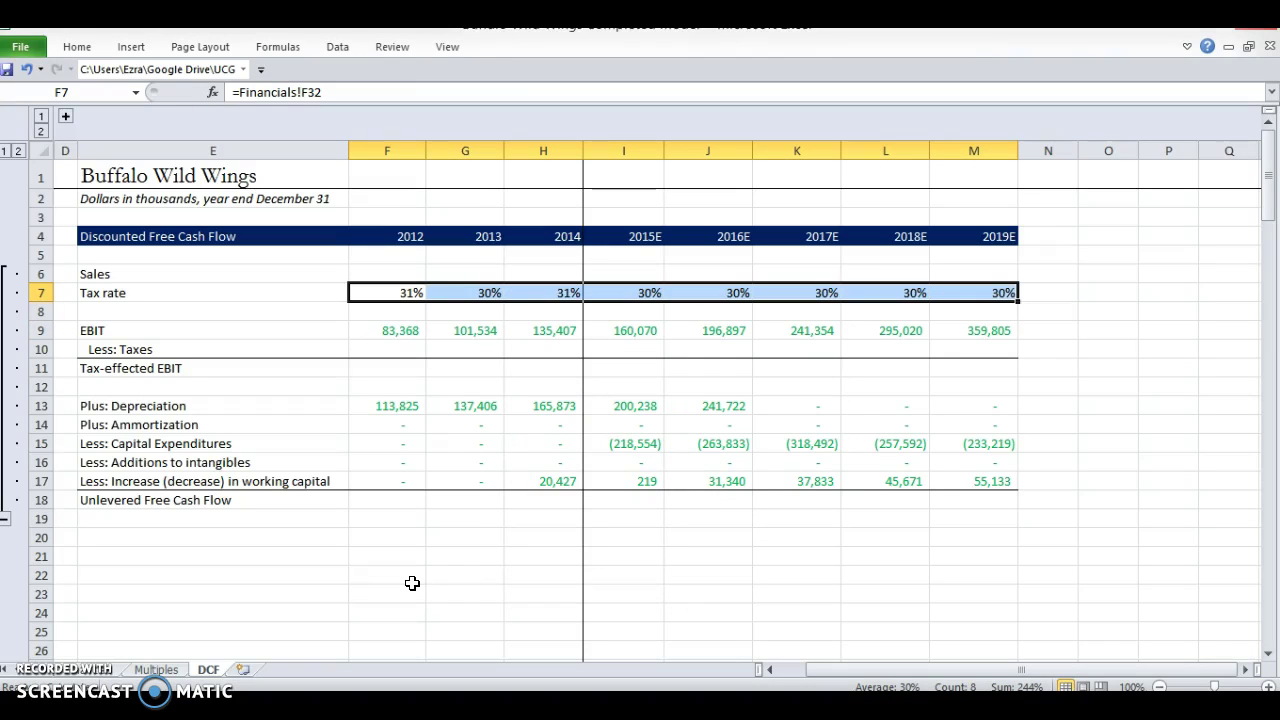
pyautogui.hotkey('alt', 'h')
pyautogui.press('f')
pyautogui.press('c')
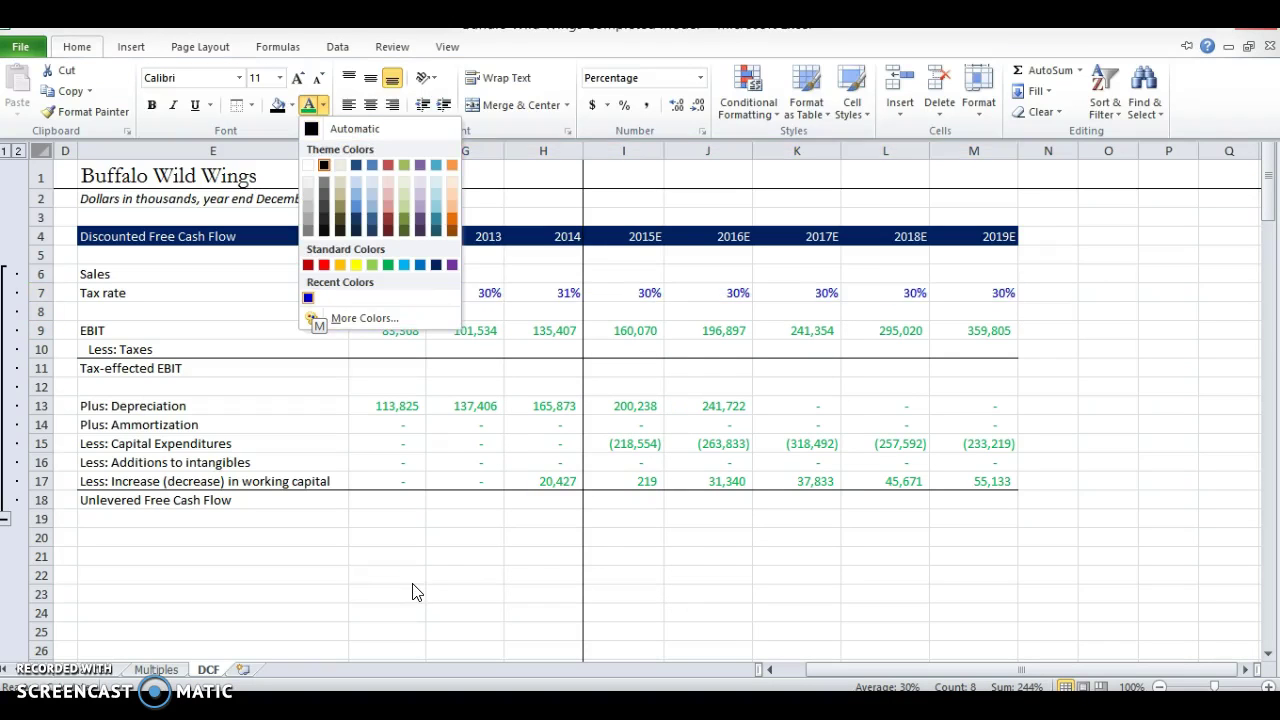
pyautogui.press('Up')
pyautogui.press('Right')
pyautogui.press('Right')
pyautogui.press('Right')
pyautogui.press('Right')
pyautogui.press('Right')
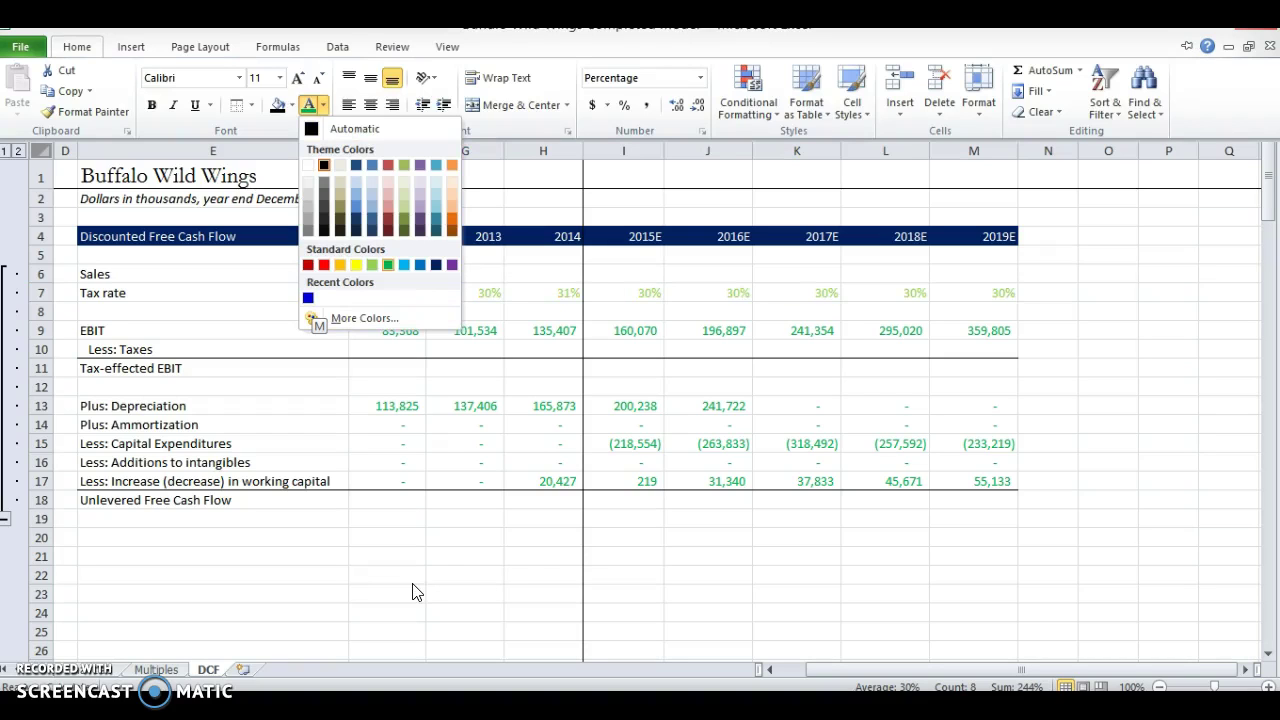
pyautogui.press('Return')
# Step: Delete the empty Sales row 6
pyautogui.press('Up')
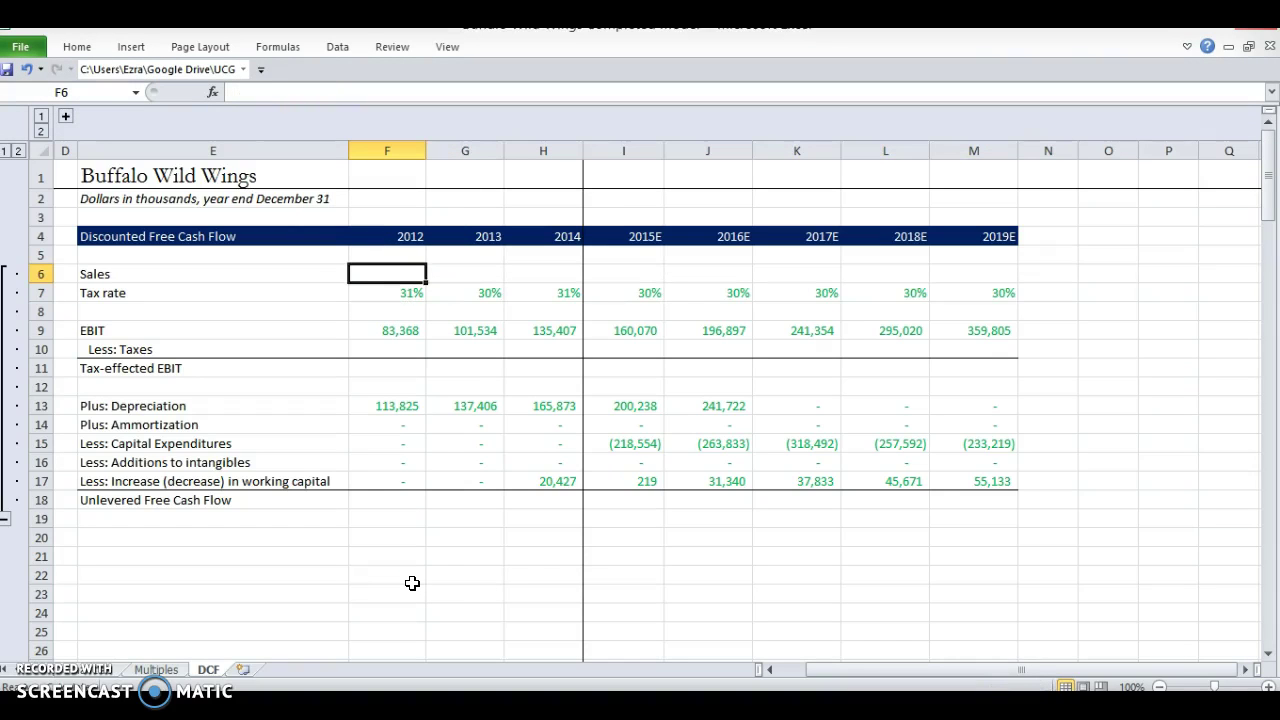
pyautogui.hotkey('shift', 'space')
pyautogui.hotkey('ctrl', '-')
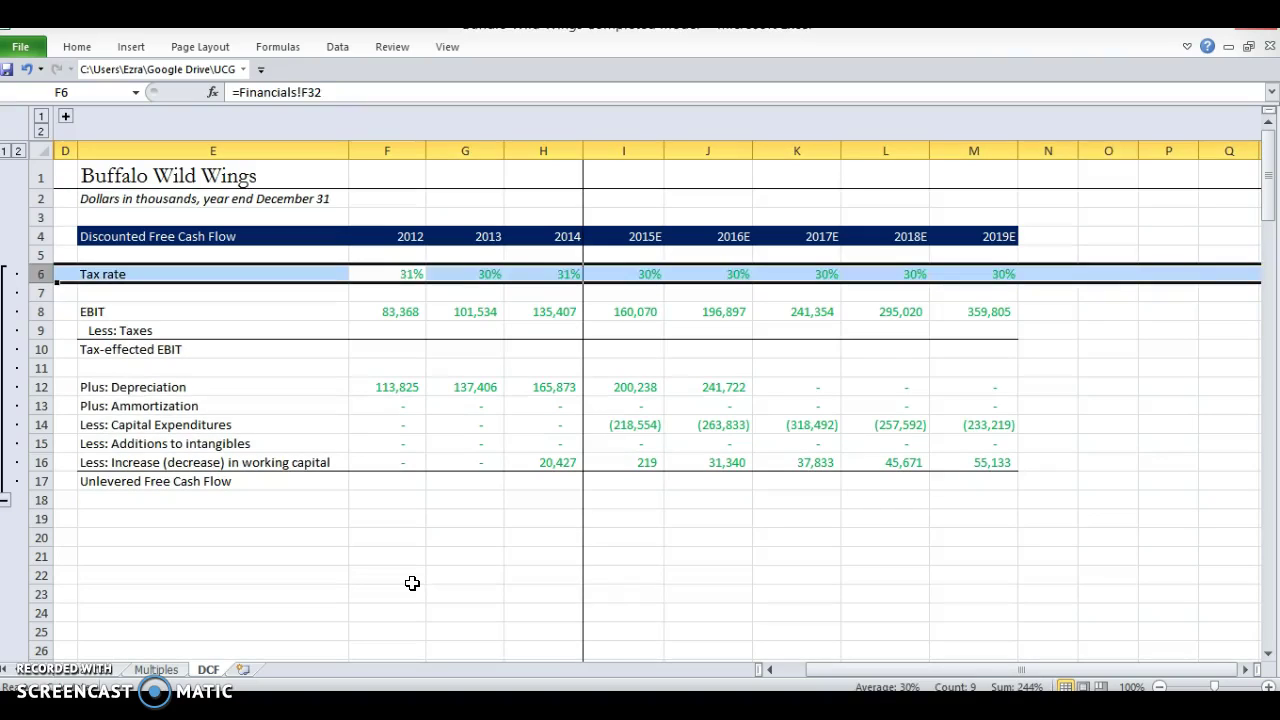
pyautogui.press('Down')
pyautogui.press('Down')
pyautogui.press('Down')
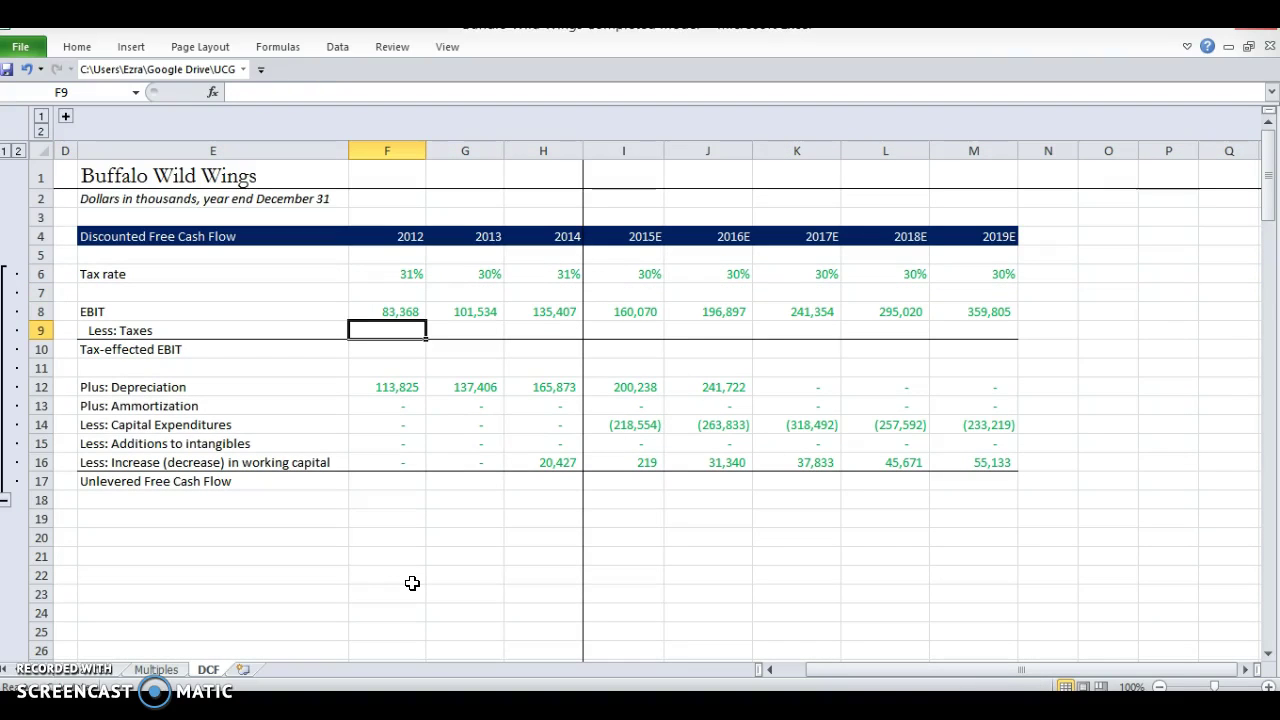
# Step: Enter the Less: Taxes formula =-I8*I6 for 2015E and fill it through 2019E, starting at (48,750)
pyautogui.write('+F8*')
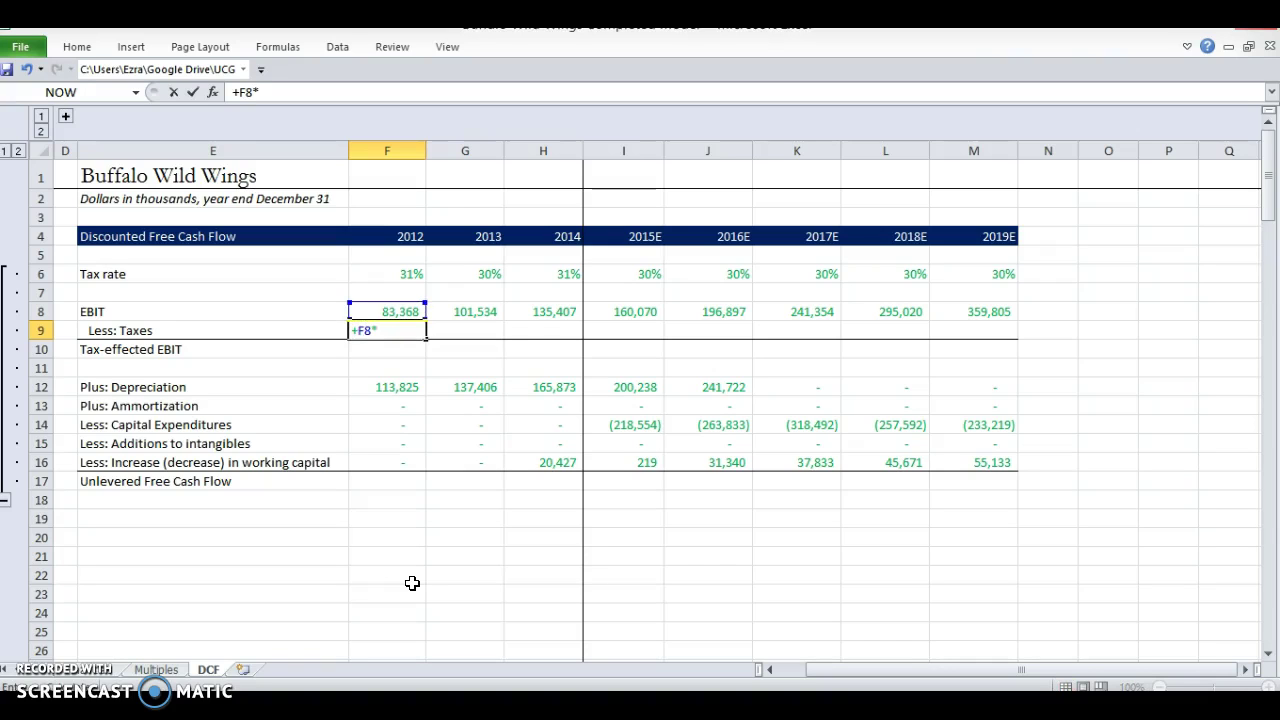
pyautogui.press('Escape')
pyautogui.write('-')
pyautogui.press('Up')
pyautogui.write('*')
pyautogui.press('Escape')
pyautogui.press('Right')
pyautogui.press('Right')
pyautogui.press('Right')
pyautogui.write('-')
pyautogui.press('Up')
pyautogui.press('Escape')
pyautogui.write('-')
pyautogui.press('Up')
pyautogui.write('*')
pyautogui.press('Up')
pyautogui.press('Up')
pyautogui.press('Up')
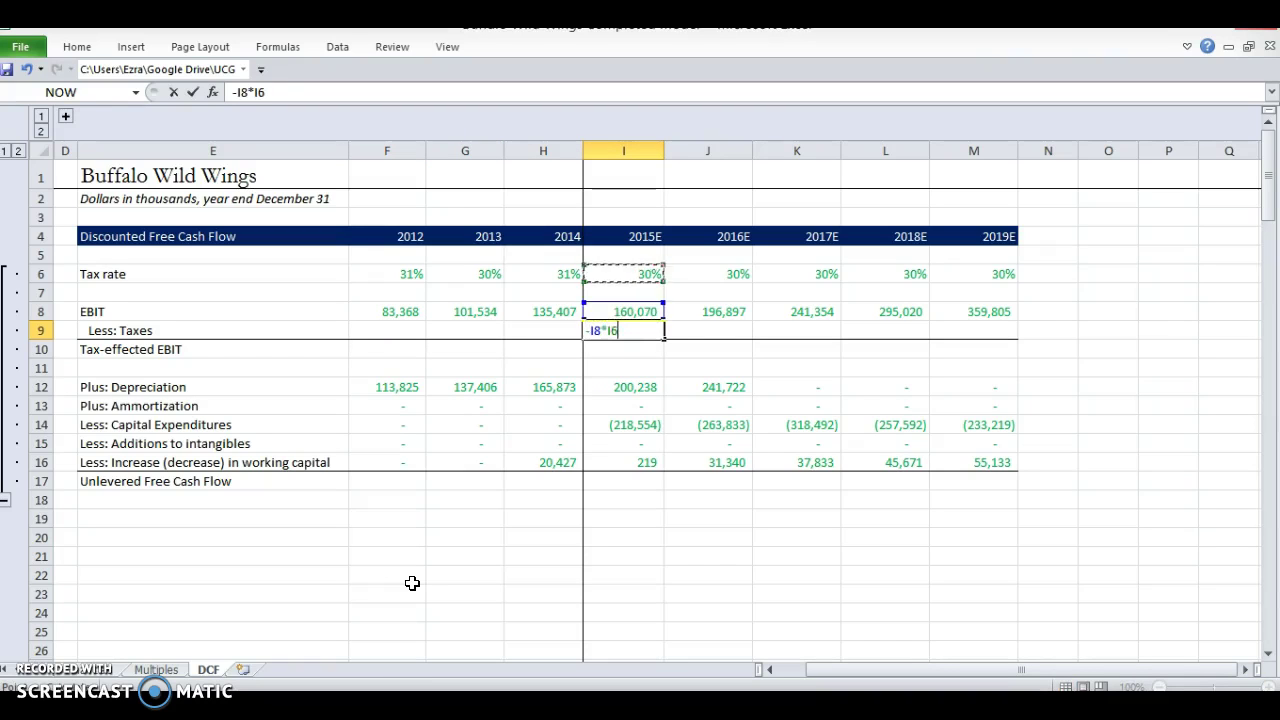
pyautogui.hotkey('ctrl', 'Return')
pyautogui.hotkey('shift', 'Right')
pyautogui.hotkey('shift', 'Right')
pyautogui.hotkey('shift', 'Right')
pyautogui.hotkey('shift', 'Right')
pyautogui.hotkey('ctrl', 'r')
# Step: Sum EBIT and taxes into Tax-effected EBIT for 2015E–2019E, running 111,321 to 250,226
pyautogui.press('Down')
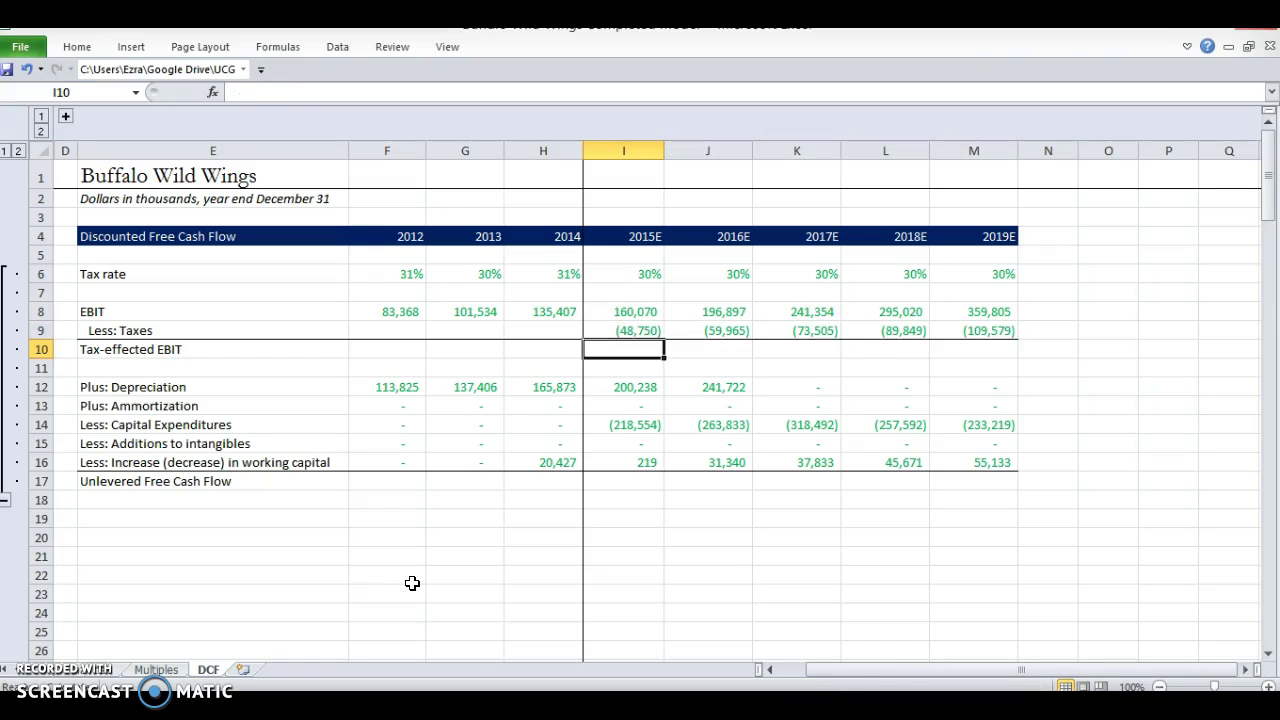
pyautogui.write('=SUM(')
pyautogui.press('Up')
pyautogui.hotkey('shift', 'Up')
pyautogui.press('Return')
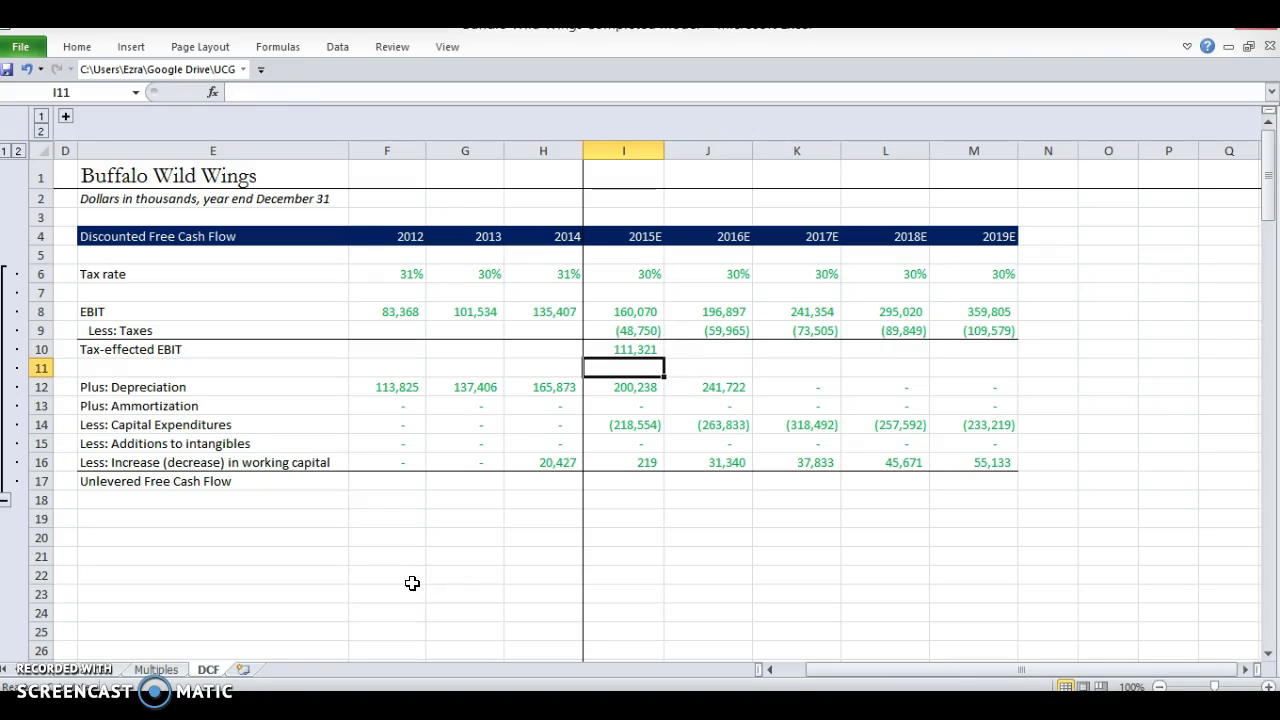
pyautogui.press('Up')
pyautogui.hotkey('shift', 'Right')
pyautogui.hotkey('shift', 'Right')
pyautogui.hotkey('shift', 'Right')
pyautogui.hotkey('shift', 'Right')
pyautogui.hotkey('ctrl', 'r')
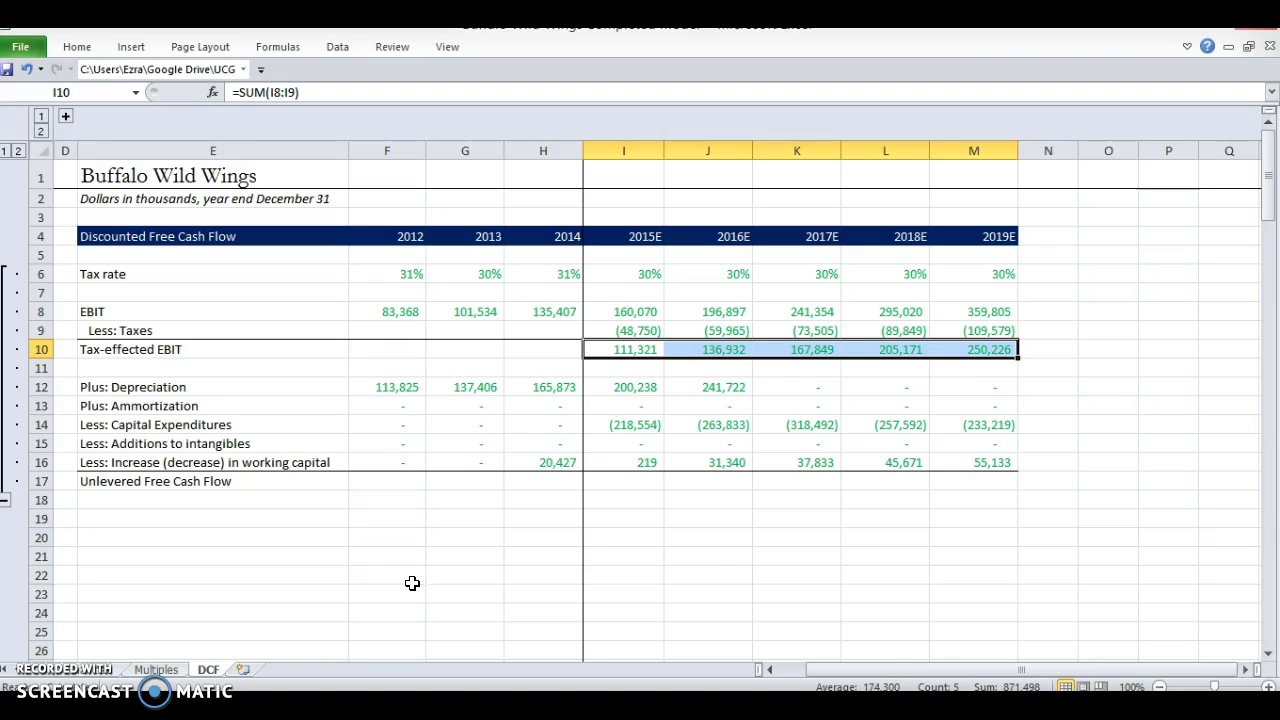
pyautogui.click(153, 486)
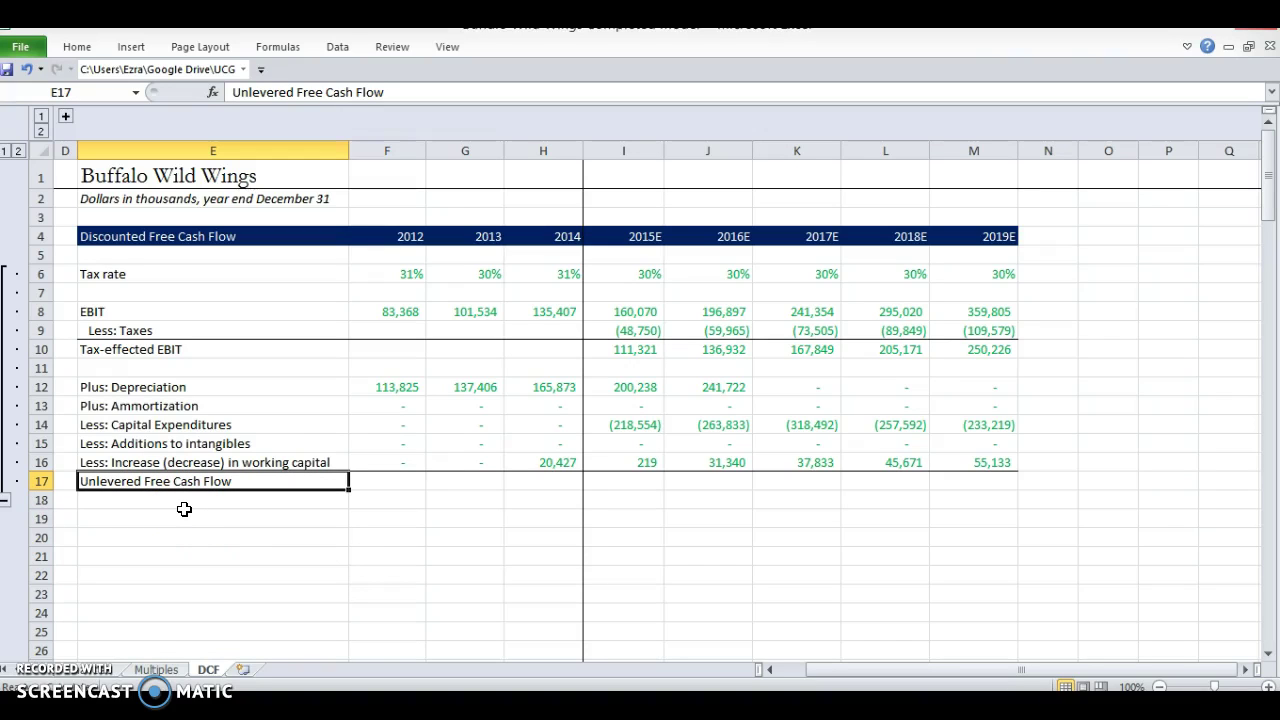
pyautogui.press('Up')
pyautogui.press('Up')
pyautogui.press('Up')
pyautogui.press('Up')
pyautogui.press('Up')
pyautogui.press('Up')
pyautogui.press('Up')
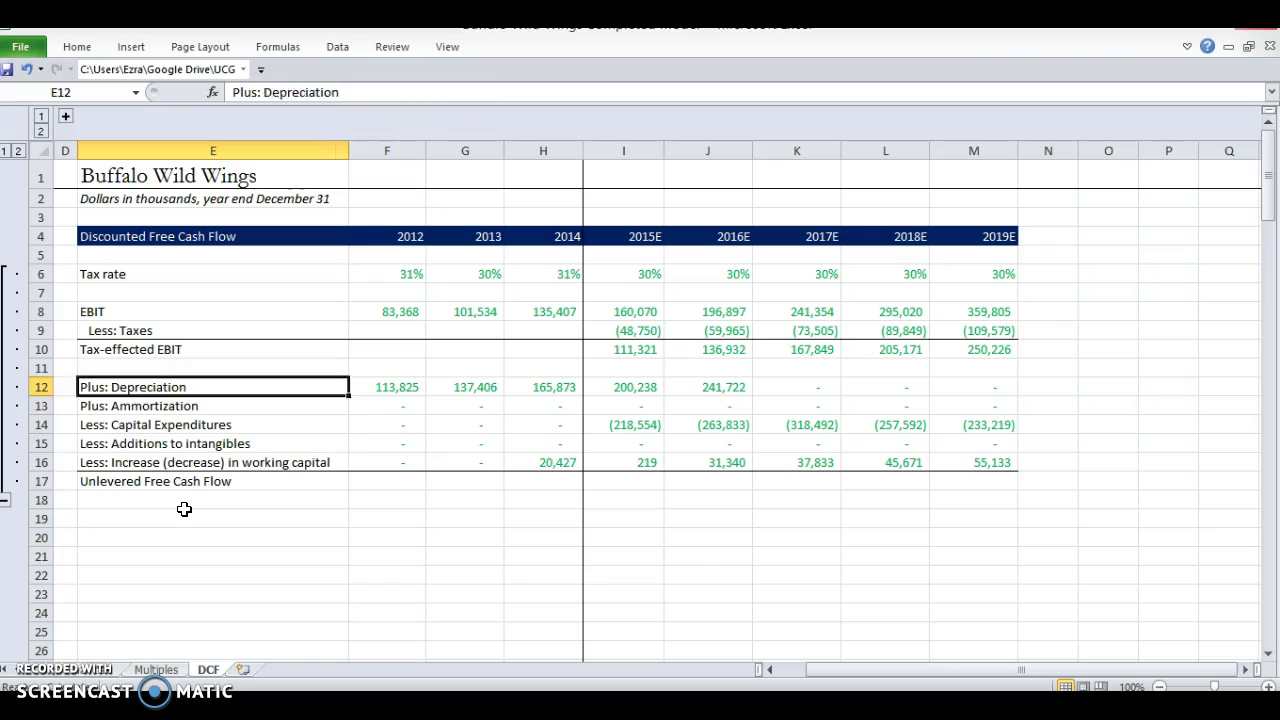
pyautogui.press('Up')
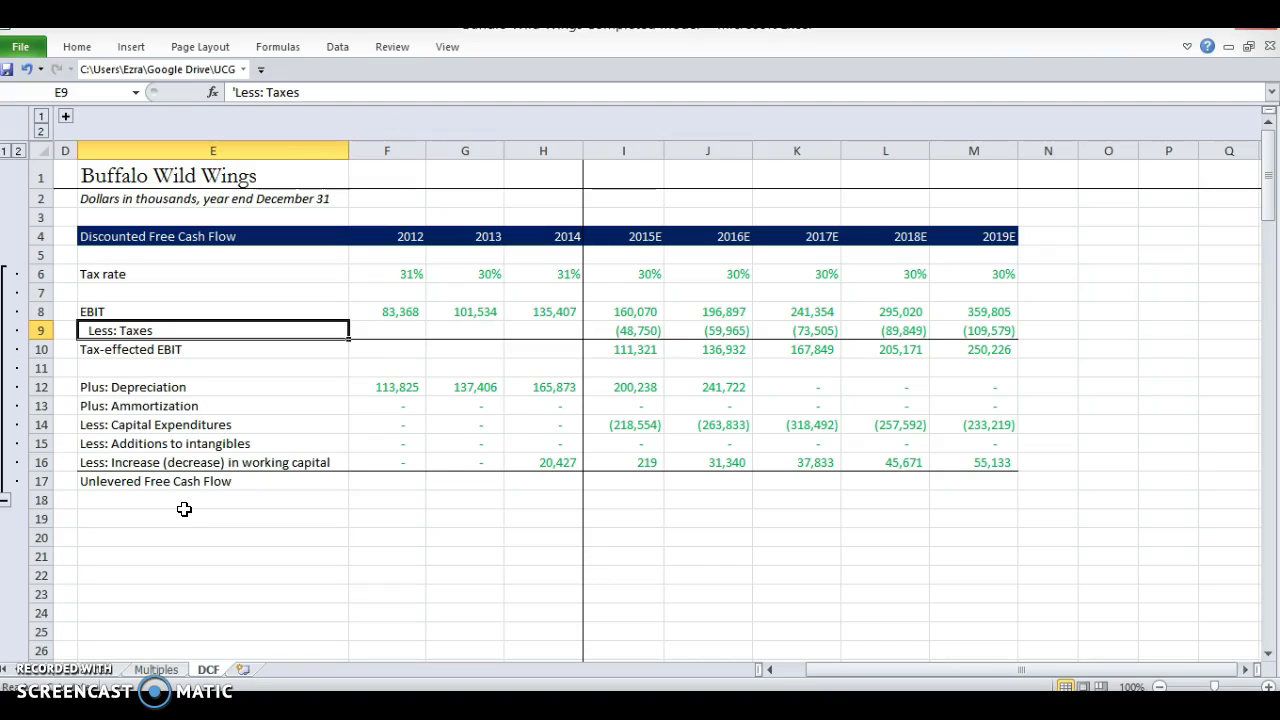
pyautogui.hotkey('shift', 'Right')
pyautogui.hotkey('shift', 'Right')
pyautogui.hotkey('shift', 'Right')
pyautogui.hotkey('shift', 'Right')
pyautogui.hotkey('shift', 'Right')
pyautogui.hotkey('shift', 'Right')
pyautogui.hotkey('shift', 'Right')
pyautogui.hotkey('shift', 'Right')
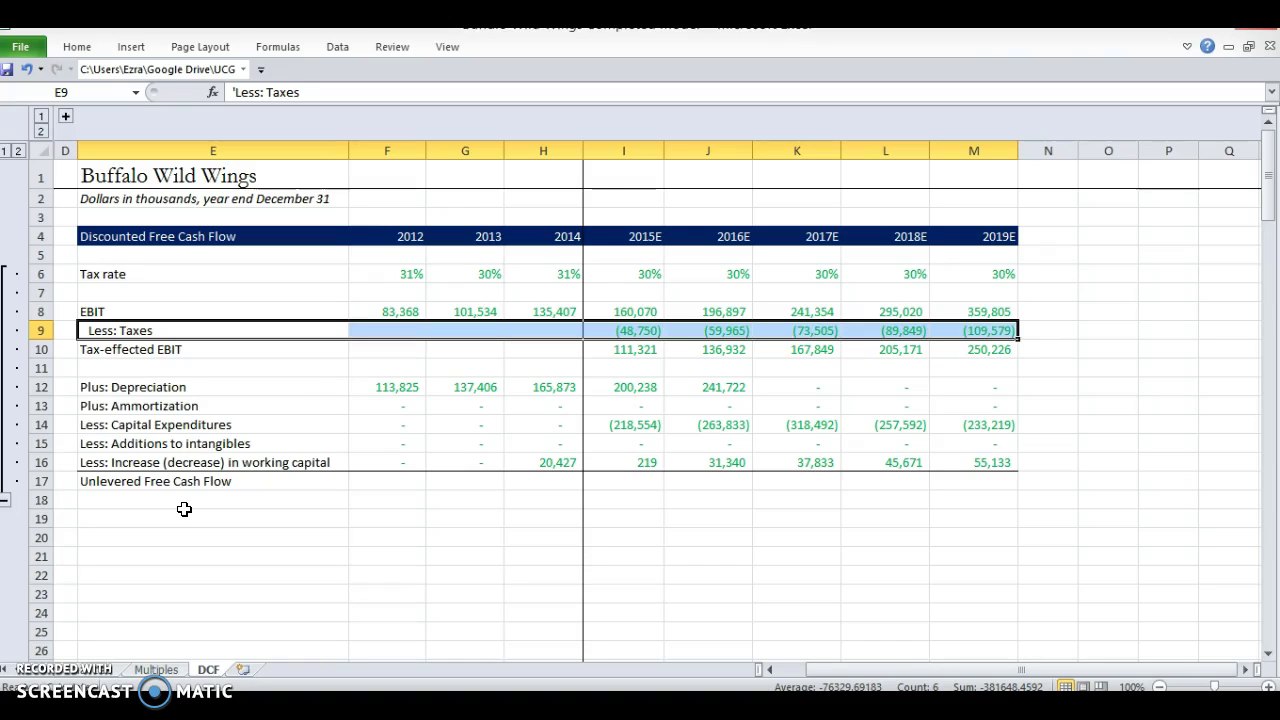
pyautogui.hotkey('shift', 'Right')
pyautogui.hotkey('shift', 'Left')
pyautogui.press('Down')
pyautogui.press('Down')
pyautogui.press('Down')
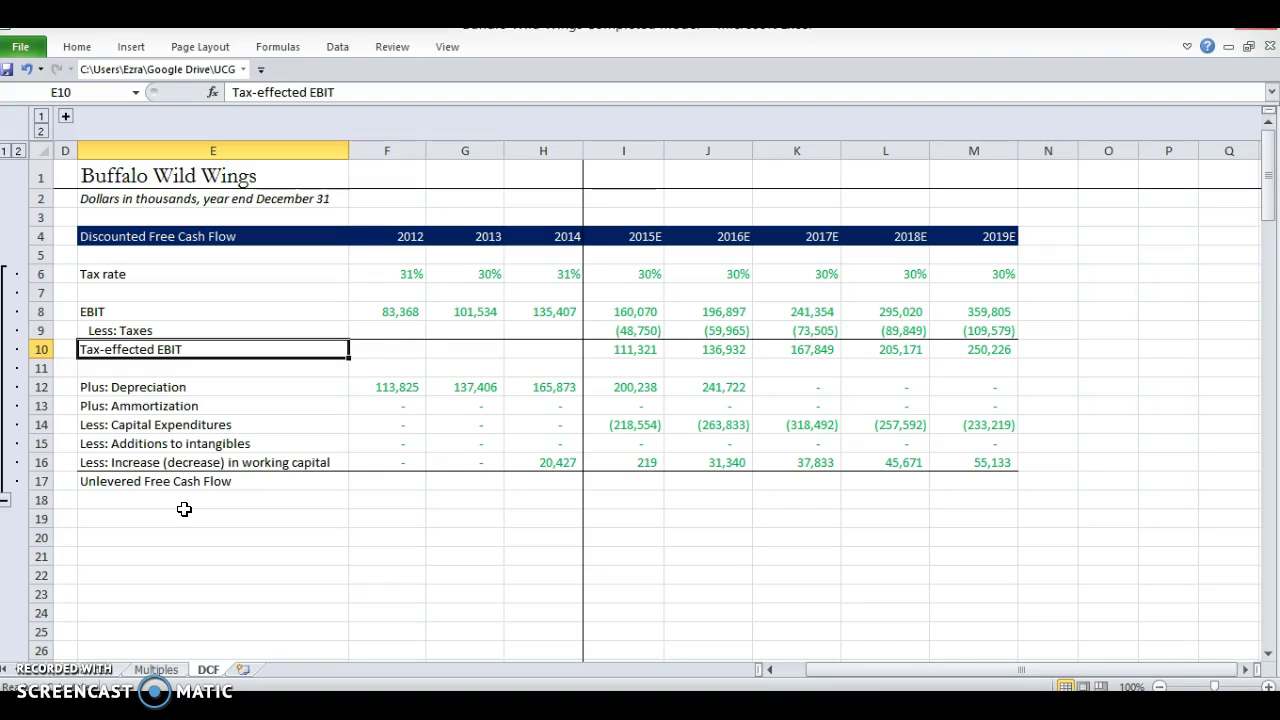
pyautogui.press('Down')
pyautogui.press('Up')
pyautogui.press('Up')
pyautogui.press('Up')
pyautogui.press('Right')
pyautogui.press('Right')
pyautogui.press('Right')
pyautogui.press('Right')
pyautogui.press('F2')
pyautogui.press('Return')
pyautogui.press('Down')
pyautogui.press('F2')
pyautogui.press('Escape')
pyautogui.press('Down')
pyautogui.press('F2')
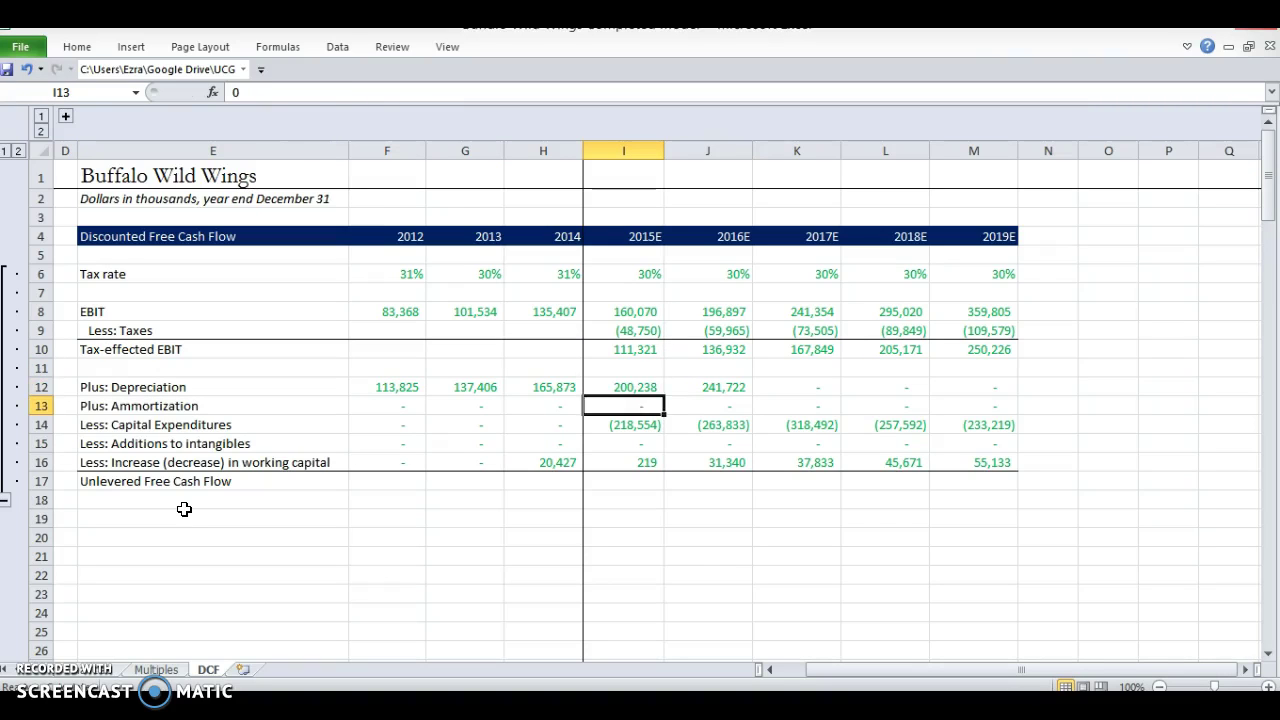
pyautogui.press('Escape')
pyautogui.press('Down')
pyautogui.press('F2')
pyautogui.press('Escape')
pyautogui.press('Down')
pyautogui.press('Down')
pyautogui.press('F2')
pyautogui.press('Escape')
pyautogui.press('Down')
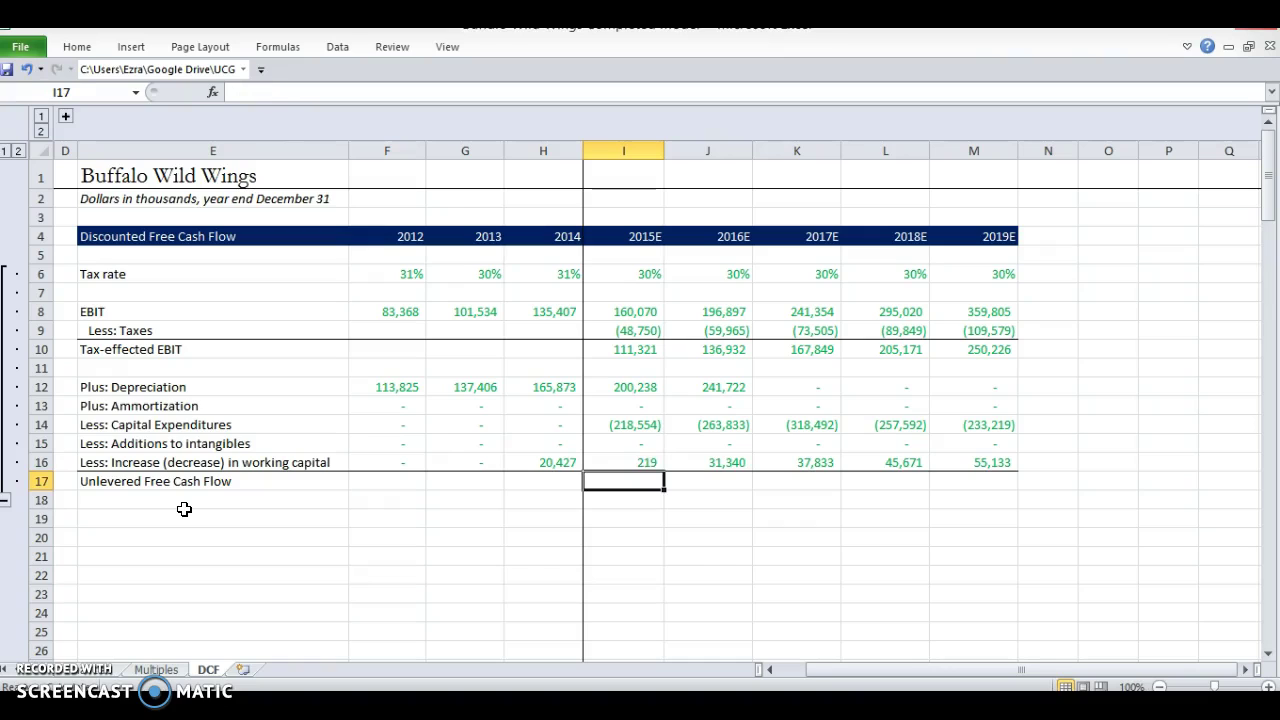
# Step: Total 2015E Unlevered Free Cash Flow as =SUM(I10:I16) and fill it across to 2019E
pyautogui.hotkey('alt', '=')
pyautogui.press('Up')
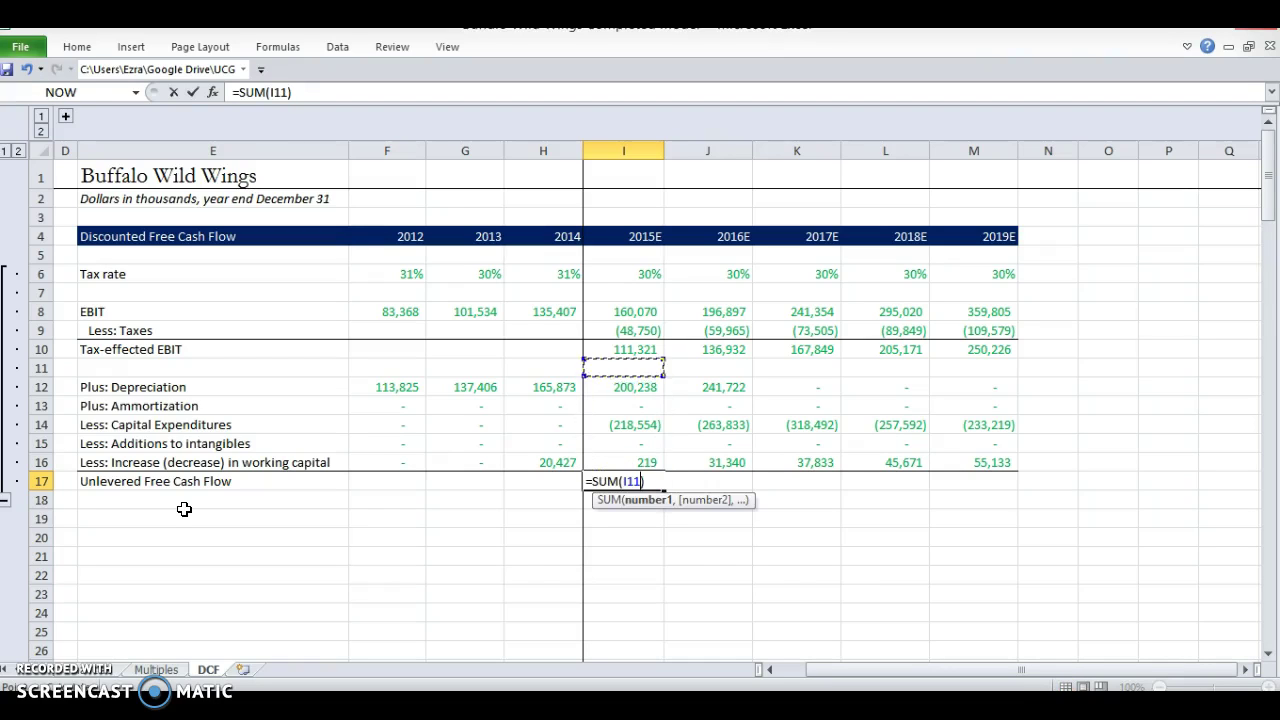
pyautogui.press('Up')
pyautogui.hotkey('shift', 'Down')
pyautogui.hotkey('shift', 'Down')
pyautogui.hotkey('shift', 'Down')
pyautogui.hotkey('shift', 'Down')
pyautogui.hotkey('shift', 'Down')
pyautogui.hotkey('shift', 'Down')
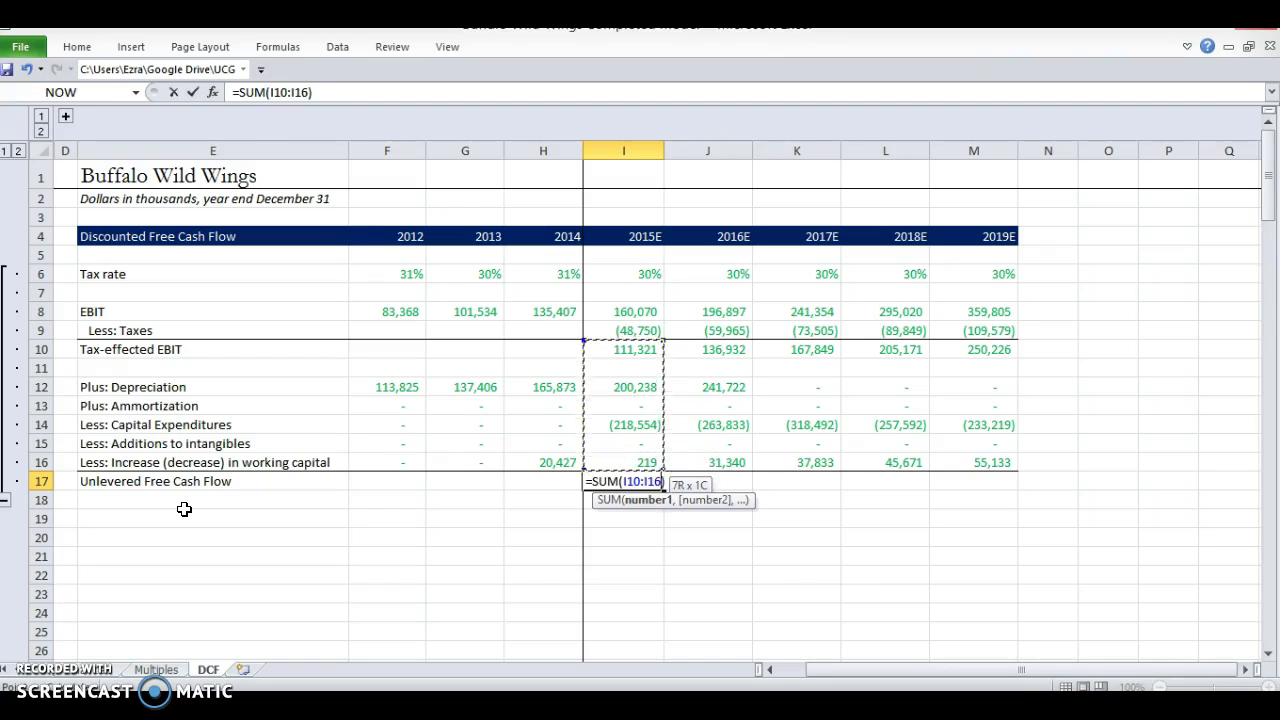
pyautogui.press('Return')
pyautogui.press('Up')
pyautogui.hotkey('shift', 'Right')
pyautogui.hotkey('shift', 'Right')
pyautogui.hotkey('shift', 'Right')
pyautogui.hotkey('shift', 'Right')
pyautogui.hotkey('shift', 'Right')
pyautogui.hotkey('shift', 'Left')
pyautogui.hotkey('ctrl', 'r')
# Step: Check the 2016E and 2017E free cash flow sums and the 2017E depreciation formula
pyautogui.hotkey('shift', 'Left')
pyautogui.hotkey('shift', 'Left')
pyautogui.hotkey('shift', 'Left')
pyautogui.hotkey('shift', 'Left')
pyautogui.press('Right')
pyautogui.press('F2')
pyautogui.press('Escape')
pyautogui.press('Right')
pyautogui.press('F2')
pyautogui.press('Escape')
pyautogui.press('Up')
pyautogui.press('Up')
pyautogui.press('Up')
pyautogui.press('Up')
pyautogui.press('Left')
pyautogui.press('Up')
pyautogui.press('Right')
pyautogui.press('F2')
pyautogui.press('Escape')
pyautogui.press('Left')
pyautogui.press('Left')
pyautogui.press('Left')
pyautogui.press('Left')
pyautogui.press('Left')
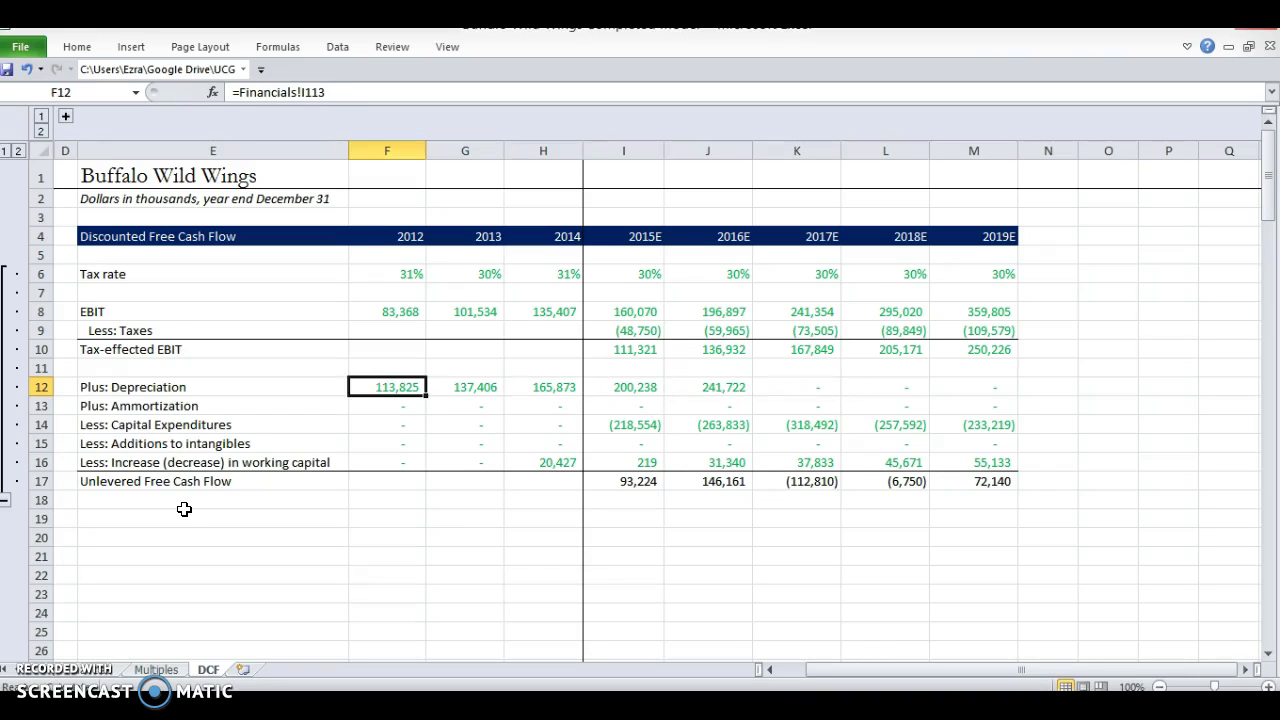
# Step: Paste-link the Financials 2015E depreciation into the DCF and fill it across 2016E–2019E
pyautogui.hotkey('ctrl', '[')
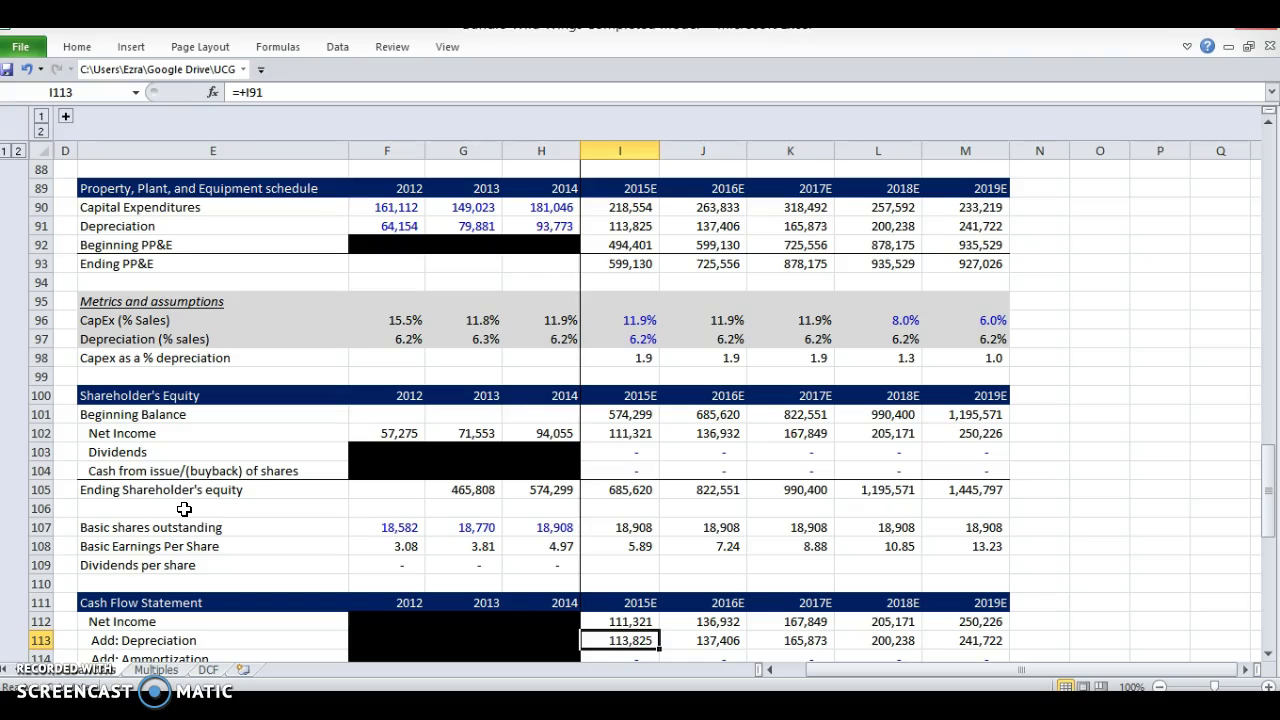
pyautogui.hotkey('ctrl', 'c')
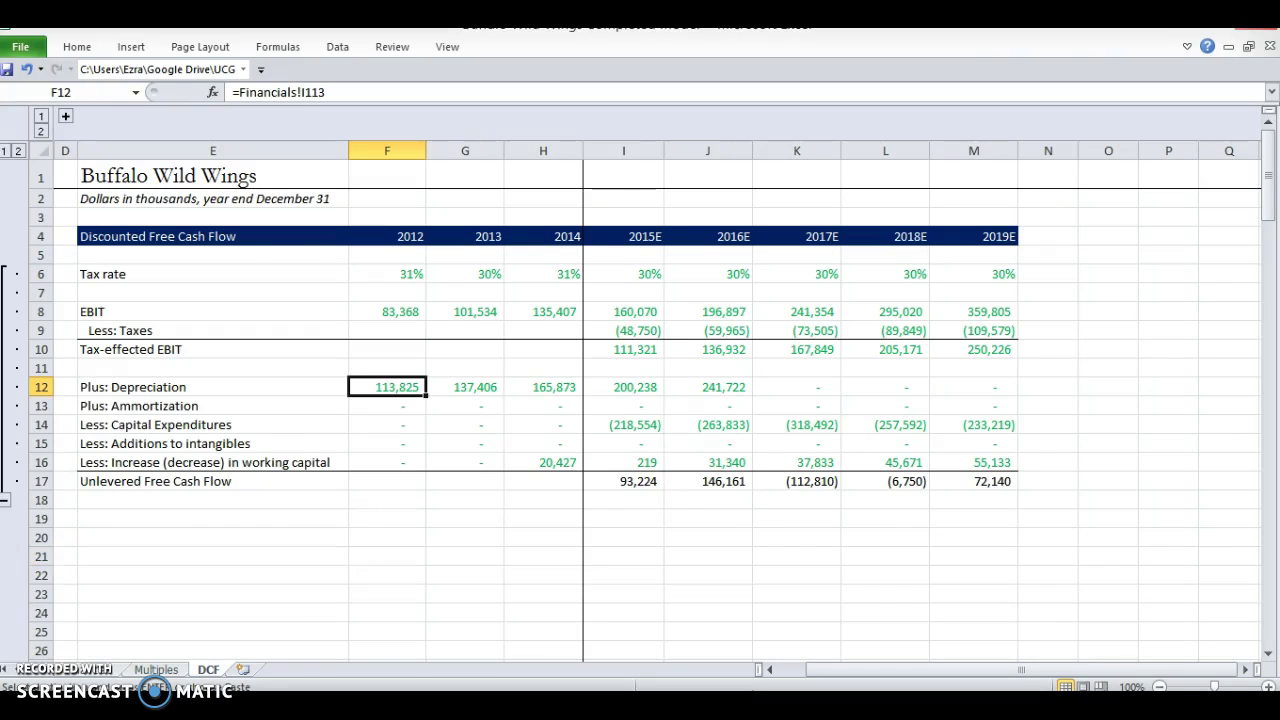
pyautogui.press('F5')
pyautogui.press('Return')
pyautogui.click(624, 392)
pyautogui.hotkey('ctrl', 'alt', 'v')
pyautogui.press('Return')
pyautogui.hotkey('shift', 'Right')
pyautogui.hotkey('shift', 'Right')
pyautogui.hotkey('shift', 'Right')
pyautogui.hotkey('shift', 'Right')
pyautogui.press('Return')
# Step: Clear all 2012–2014 historical values from Less: Taxes down to free cash flow
pyautogui.press('Left')
pyautogui.press('Left')
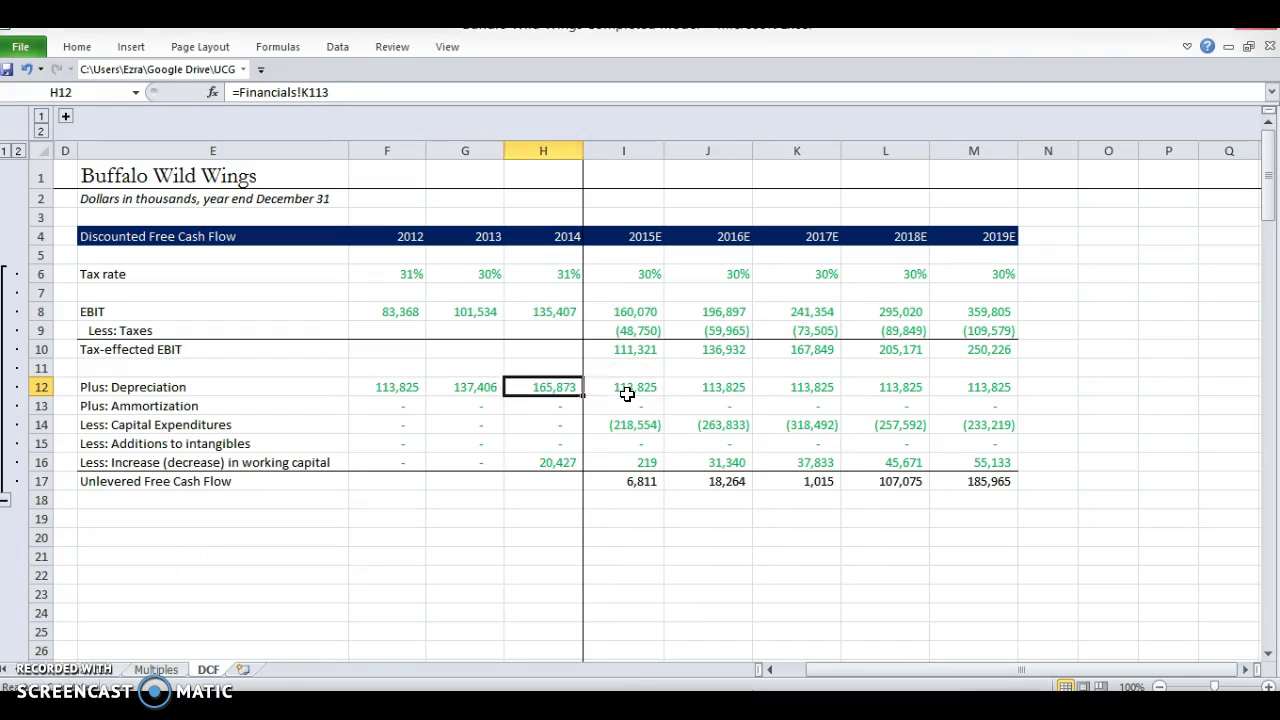
pyautogui.press('Right')
pyautogui.hotkey('shift', 'Left')
pyautogui.hotkey('shift', 'Left')
pyautogui.press('Delete')
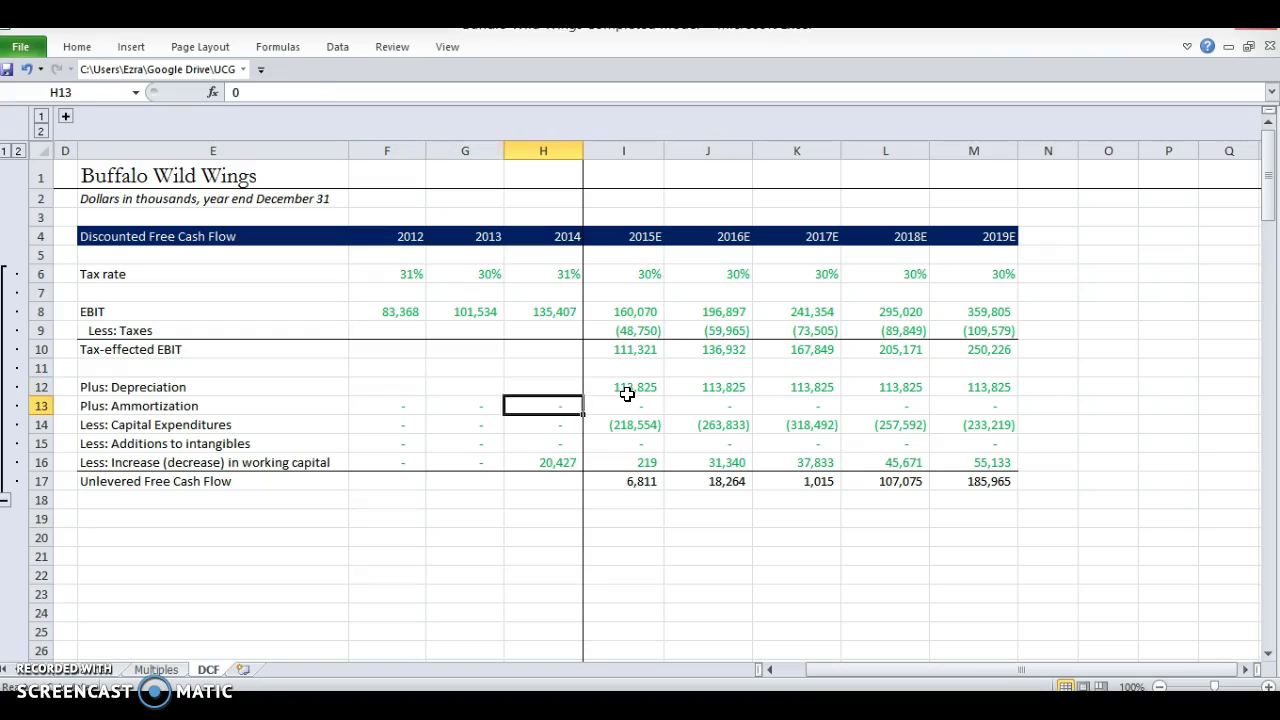
pyautogui.press('Left')
pyautogui.press('Down')
pyautogui.press('Down')
pyautogui.press('Down')
pyautogui.hotkey('shift', 'Left')
pyautogui.hotkey('shift', 'Up')
pyautogui.hotkey('shift', 'Up')
pyautogui.hotkey('shift', 'Up')
pyautogui.hotkey('shift', 'Up')
pyautogui.hotkey('shift', 'Up')
pyautogui.hotkey('shift', 'Left')
pyautogui.hotkey('shift', 'Up')
pyautogui.hotkey('shift', 'Up')
pyautogui.hotkey('shift', 'Up')
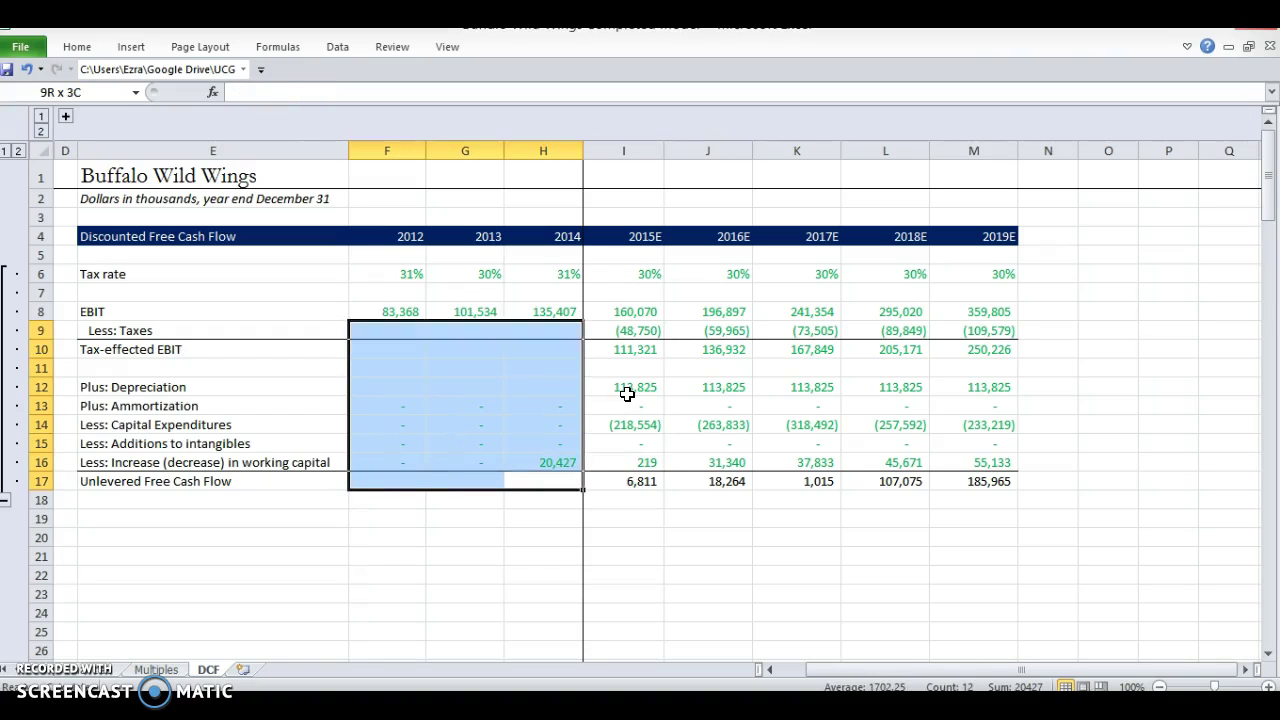
pyautogui.hotkey('shift', 'Up')
pyautogui.hotkey('shift', 'Up')
pyautogui.hotkey('shift', 'Up')
pyautogui.press('Delete')
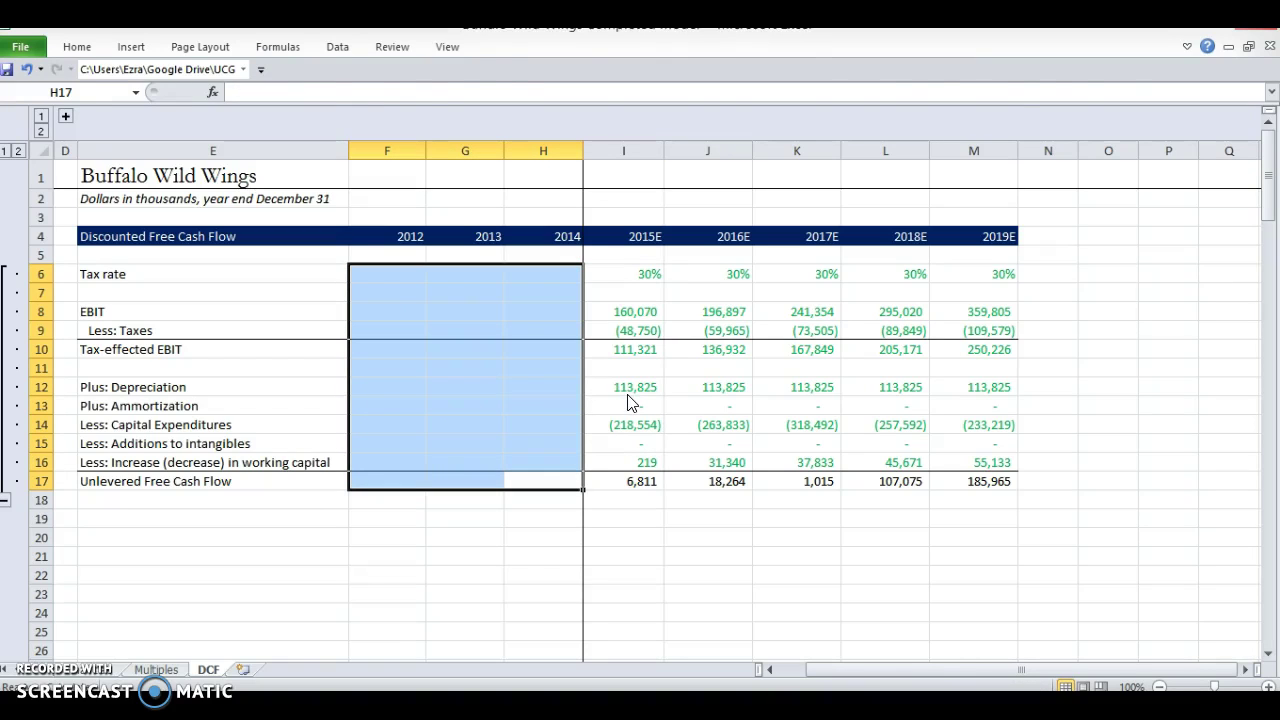
# Step: Preview fill colours, including red, for the cleared historical block
pyautogui.hotkey('alt', 'h')
pyautogui.press('h')
pyautogui.press('Up')
pyautogui.press('Up')
pyautogui.press('Up')
pyautogui.press('Up')
# Step: Fill the cleared 2012–2014 block with black
pyautogui.press('Down')
pyautogui.press('Down')
pyautogui.press('Return')
pyautogui.press('Down')
pyautogui.press('Right')
pyautogui.press('Down')
pyautogui.press('Up')
pyautogui.press('Up')
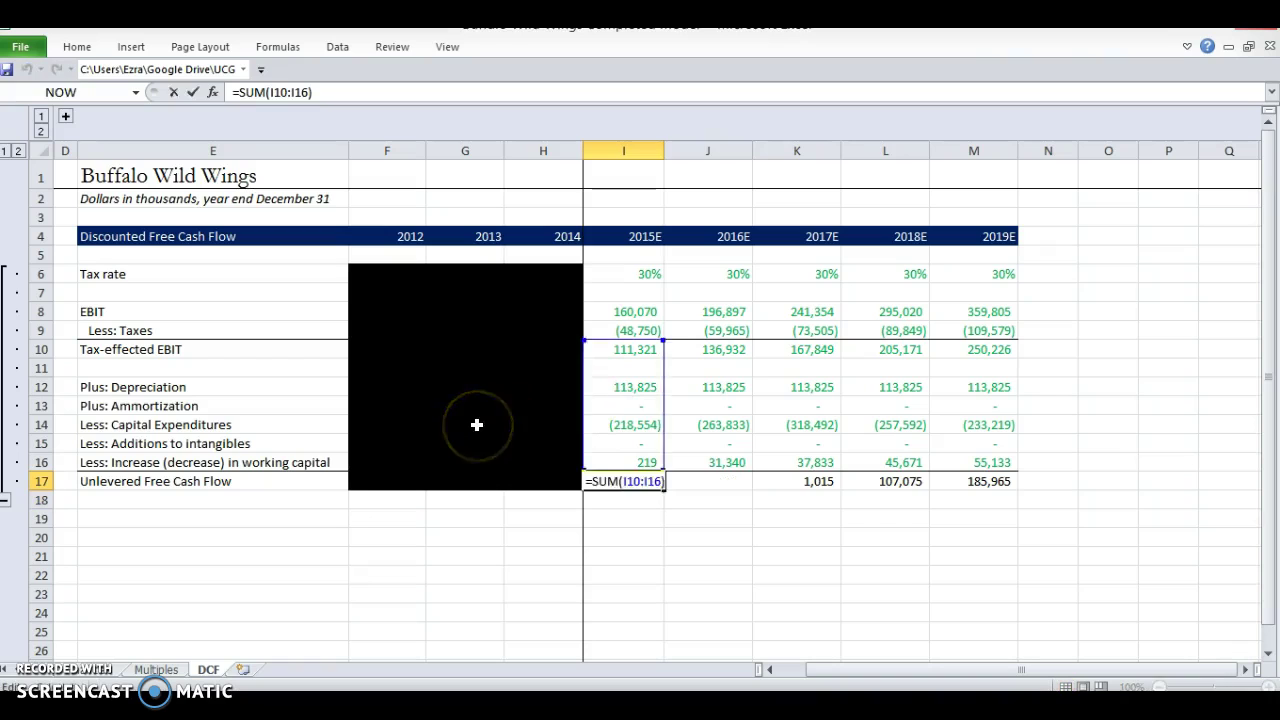
# Step: Review the 2016E, 2017E and 2019E free cash flow SUM formulas
pyautogui.press('Right')
pyautogui.press('F2')
pyautogui.press('Escape')
pyautogui.press('Right')
pyautogui.press('F2')
pyautogui.press('Escape')
pyautogui.press('Right')
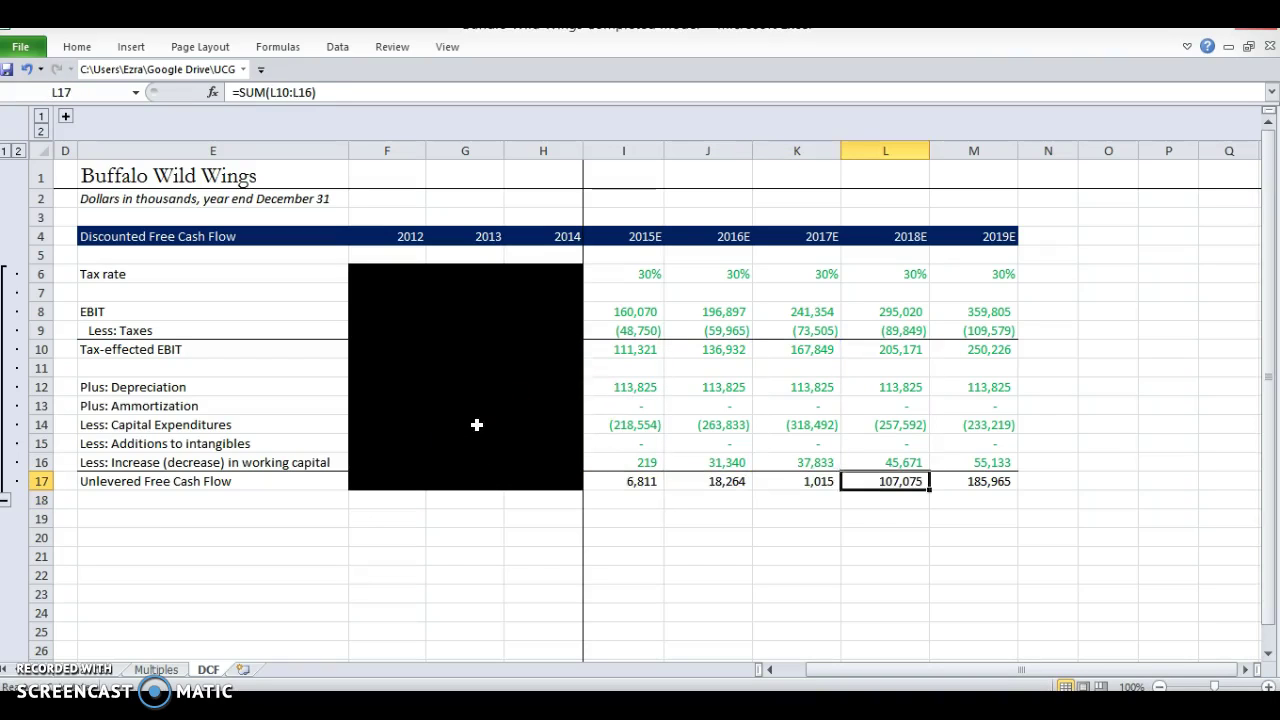
pyautogui.press('Right')
pyautogui.press('F2')
pyautogui.press('Escape')
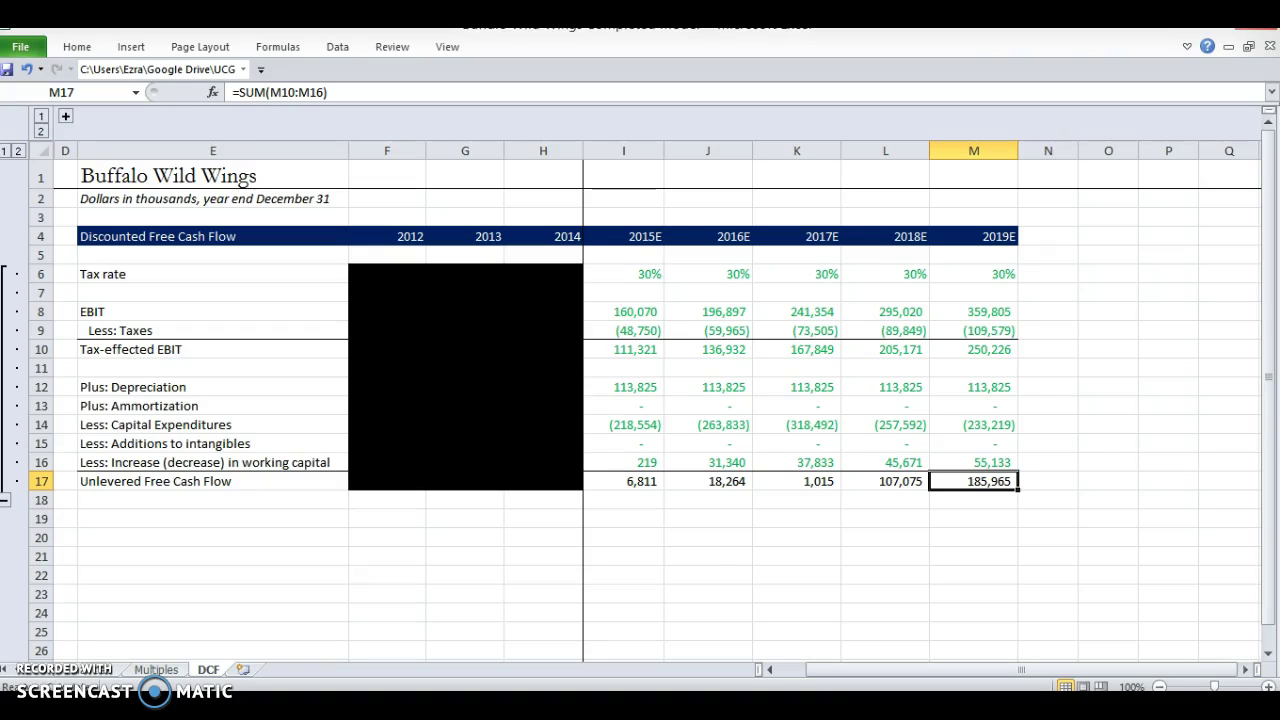
pyautogui.hotkey('shift', 'Right')
pyautogui.hotkey('shift', 'Right')
pyautogui.hotkey('shift', 'Right')
pyautogui.hotkey('shift', 'Right')
pyautogui.press('Left')
pyautogui.press('Right')
pyautogui.press('F2')
pyautogui.press('Escape')
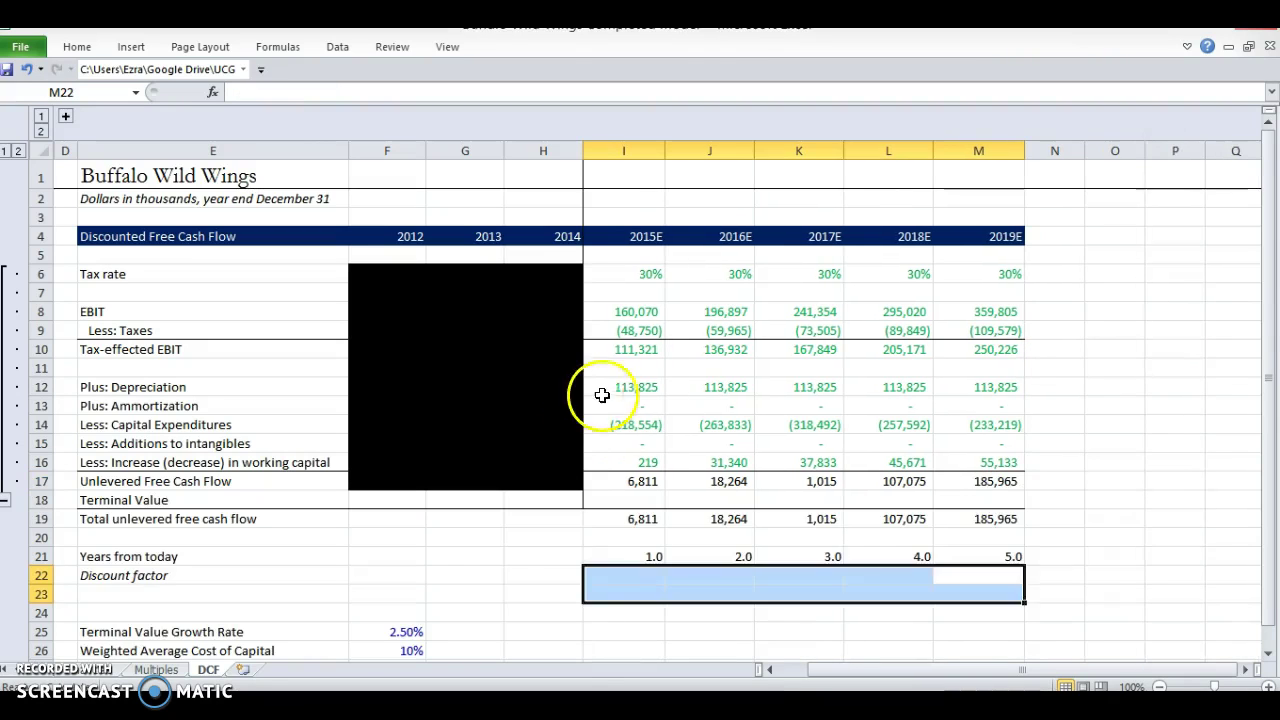
# Step: Change the depreciation link to relative =Financials!I113 and fill through 2019E, giving 113,825 to 241,722
pyautogui.click(614, 387)
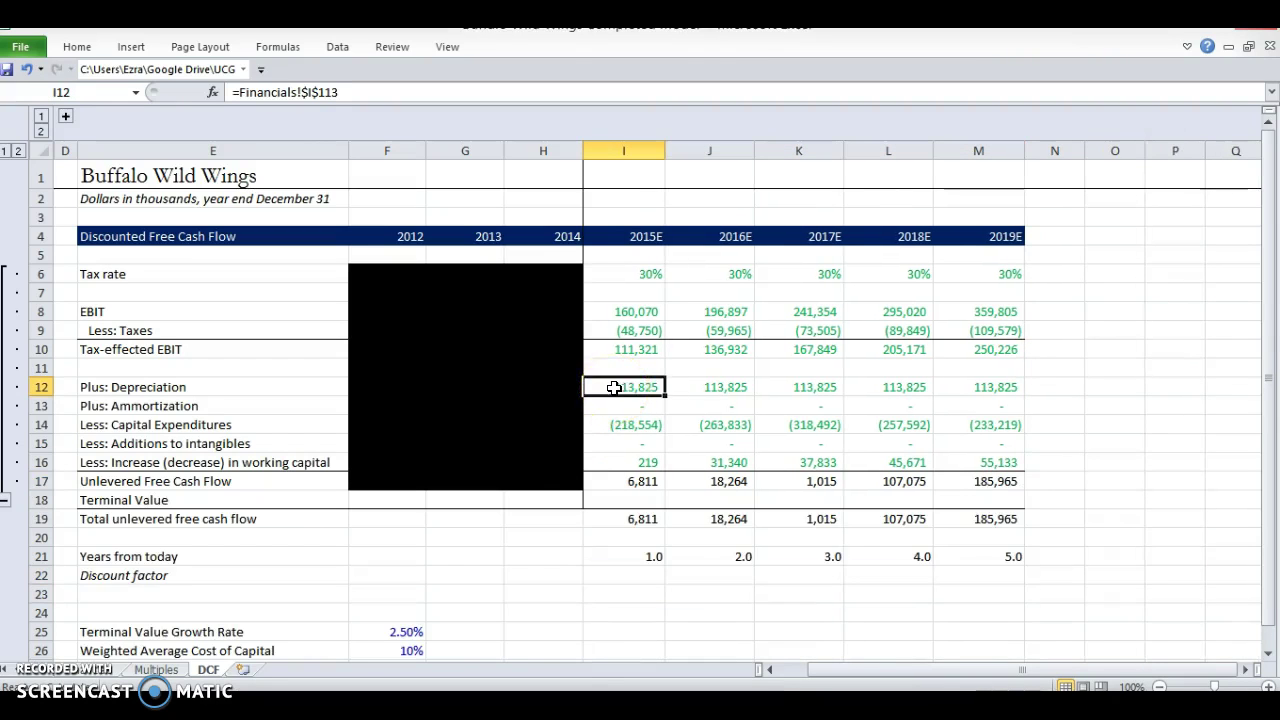
pyautogui.press('F2')
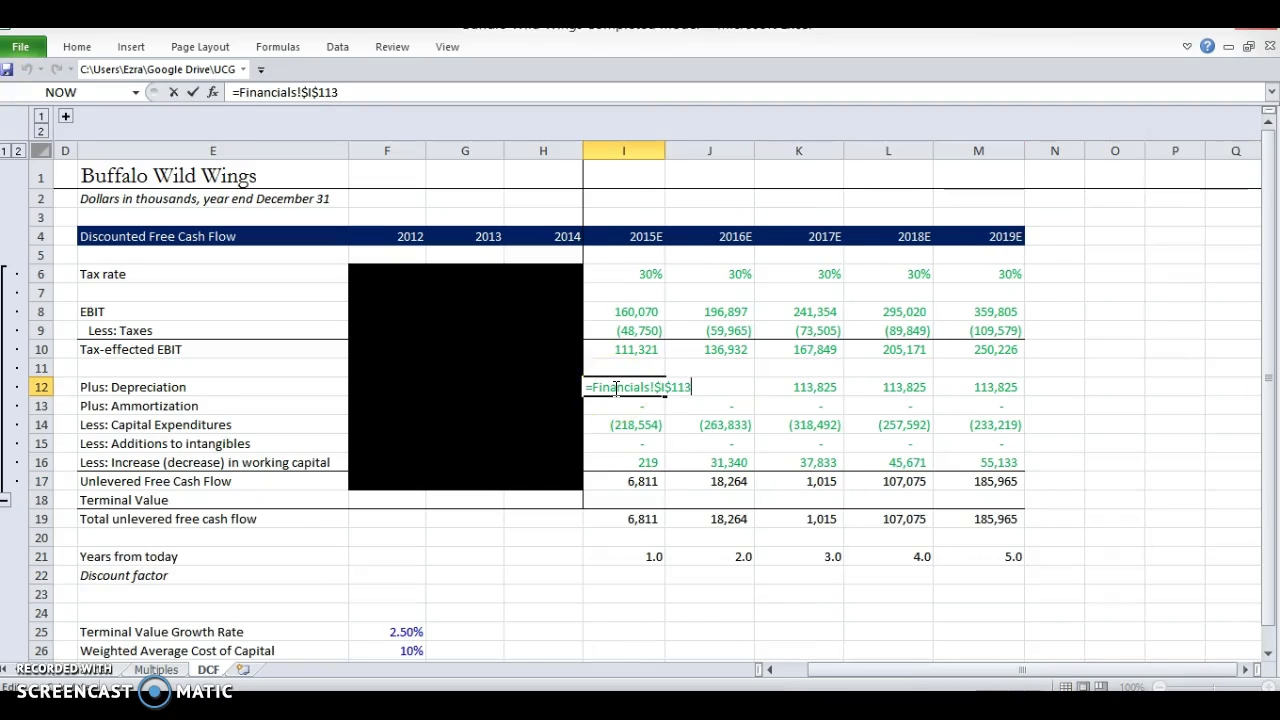
pyautogui.press('F4')
pyautogui.press('F4')
pyautogui.press('F4')
pyautogui.press('Return')
pyautogui.click(614, 387)
pyautogui.hotkey('shift', 'Right')
pyautogui.hotkey('shift', 'Right')
pyautogui.hotkey('shift', 'Right')
pyautogui.hotkey('shift', 'Right')
pyautogui.hotkey('ctrl', 'r')
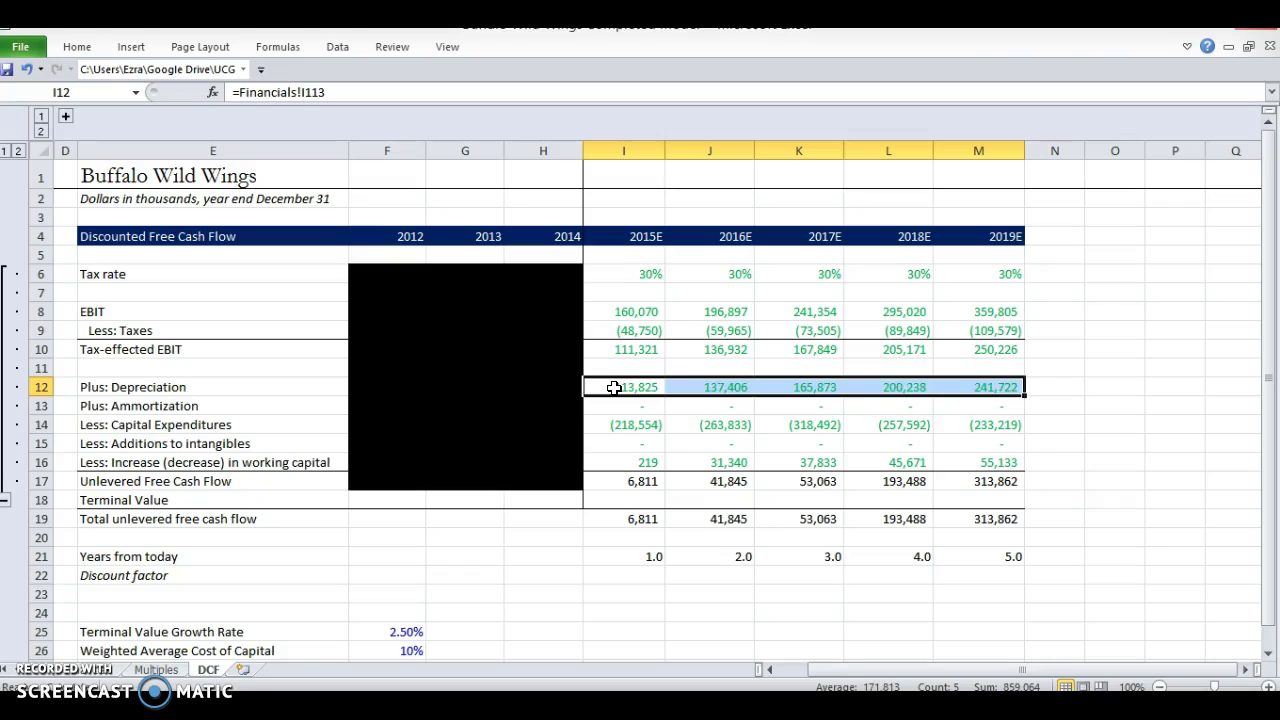
pyautogui.click(614, 387)
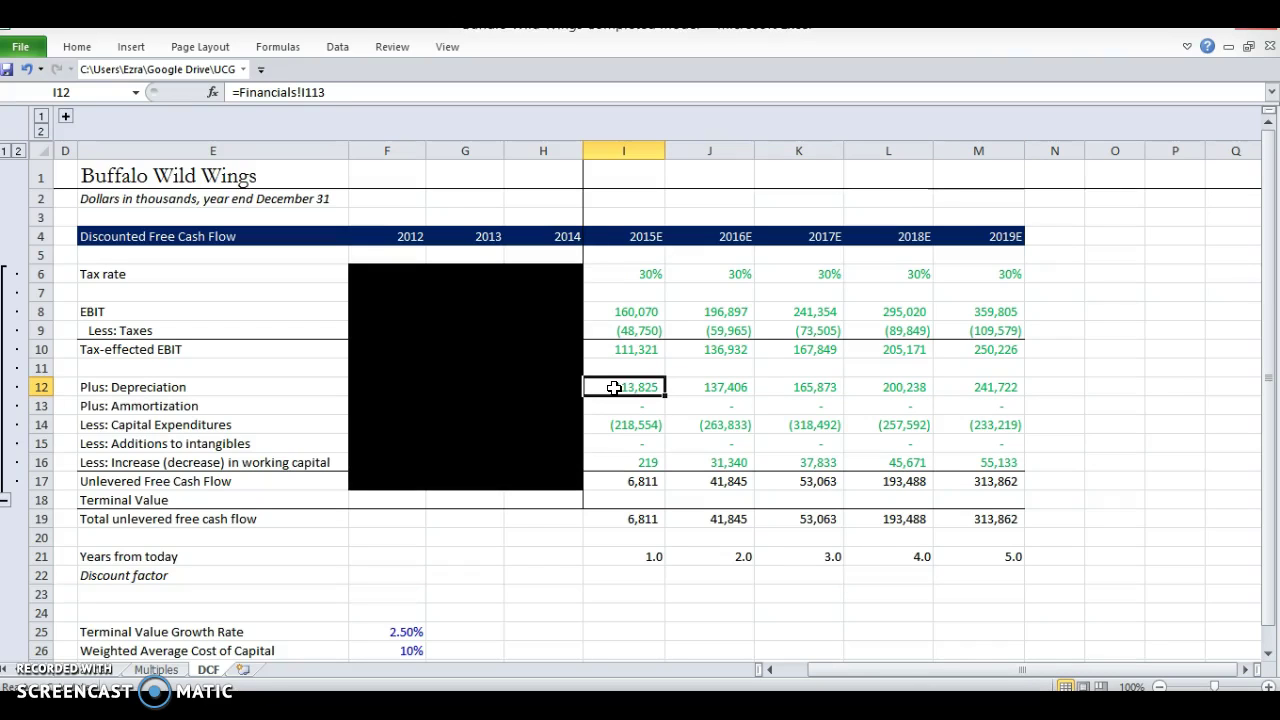
pyautogui.press('Down')
pyautogui.press('Down')
pyautogui.press('Down')
pyautogui.press('Down')
pyautogui.press('Down')
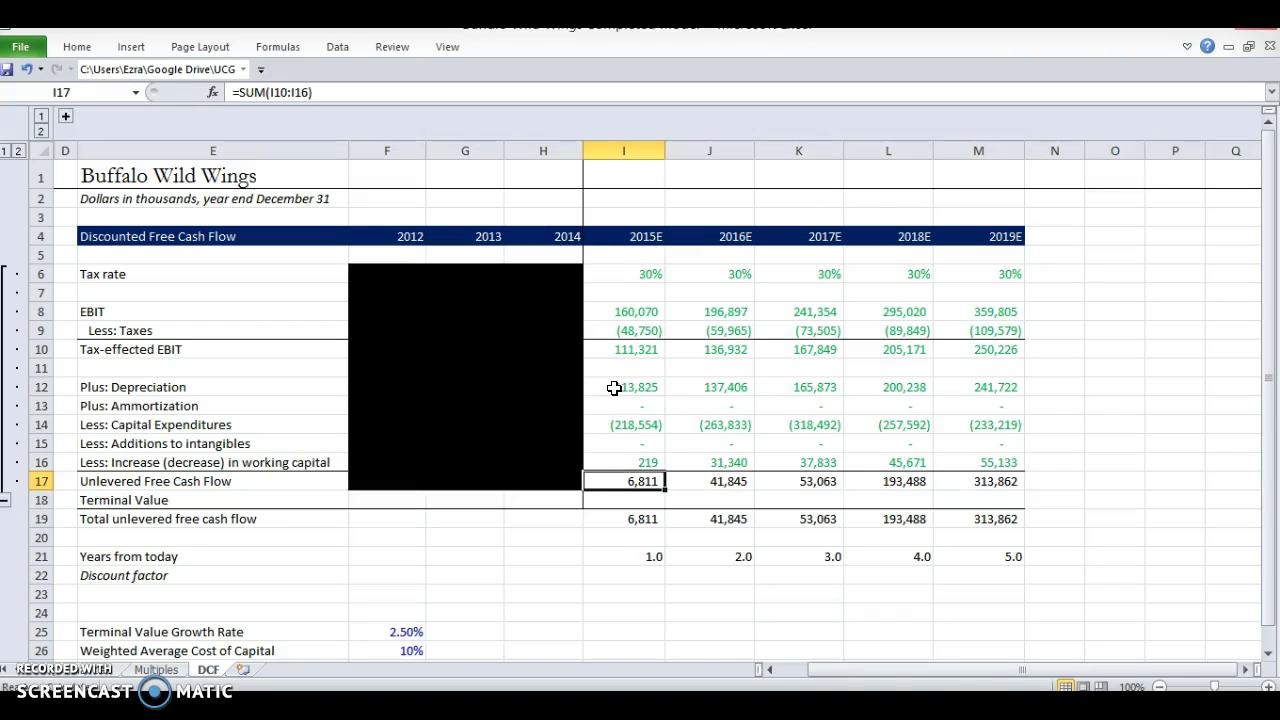
pyautogui.hotkey('ctrl', 'shift', 'Right')
pyautogui.press('Down')
pyautogui.press('Left')
pyautogui.press('Left')
pyautogui.press('Left')
pyautogui.press('Left')
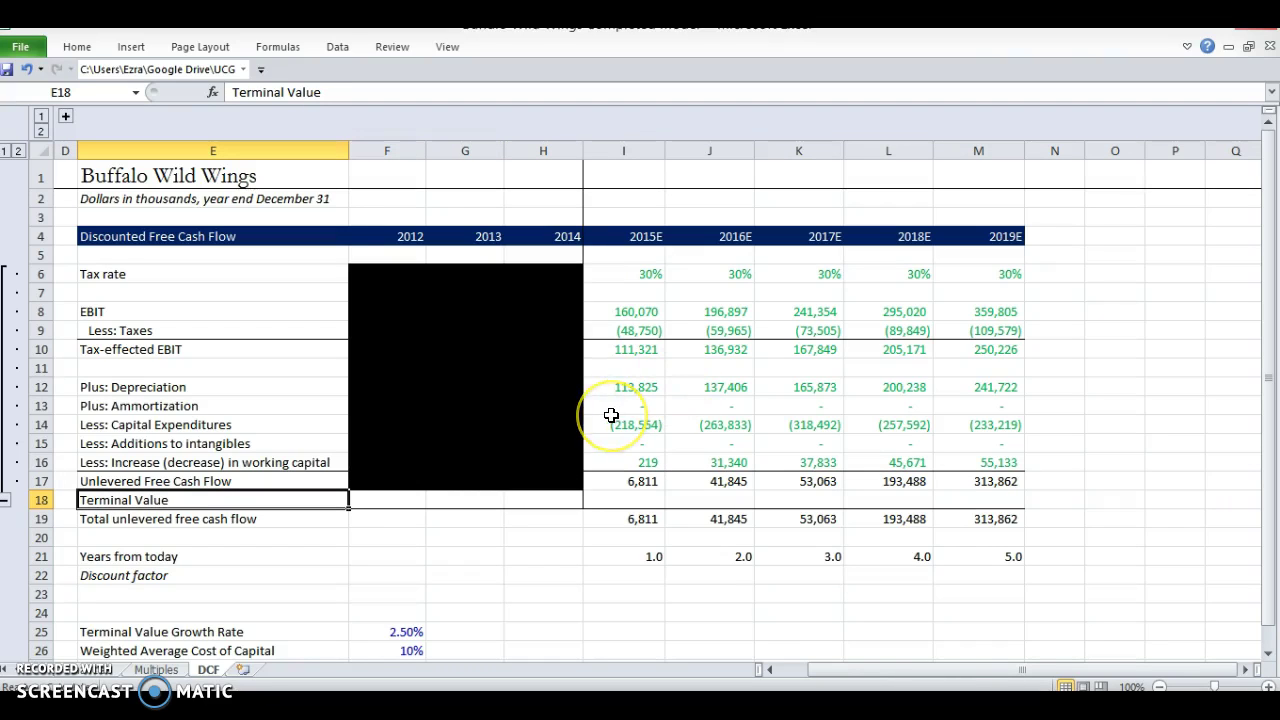
pyautogui.click(398, 651)
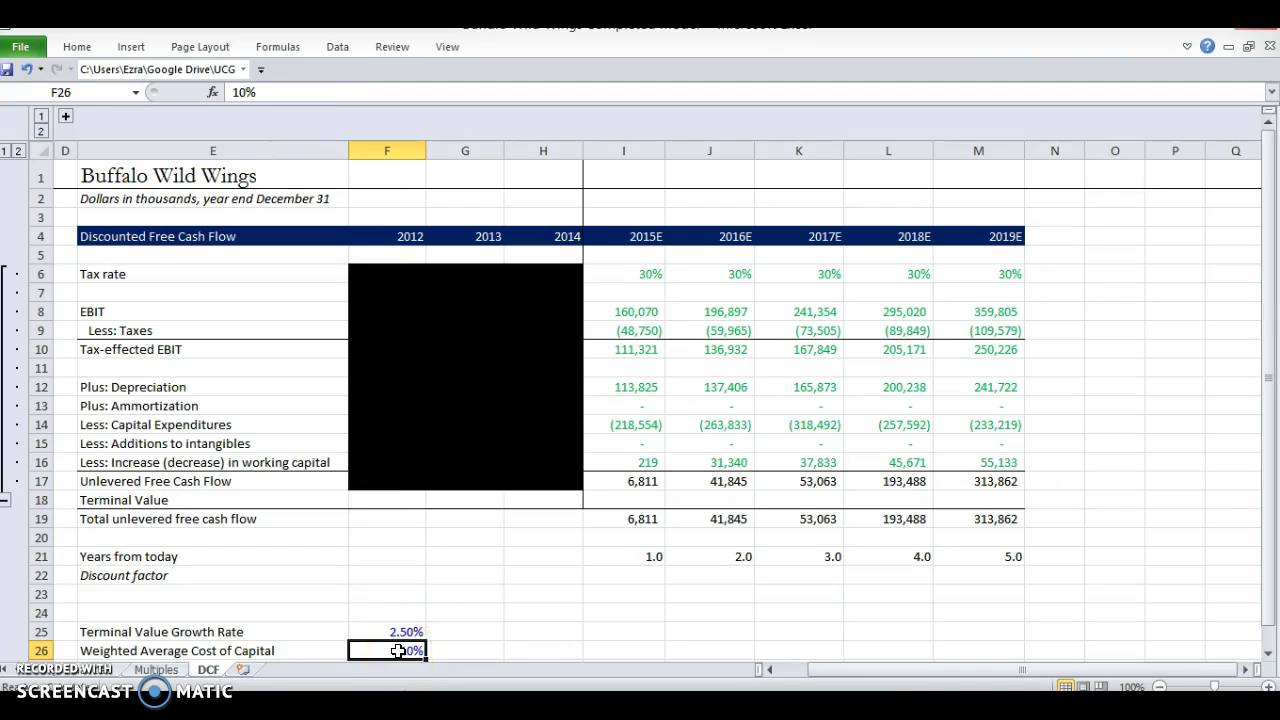
pyautogui.click(398, 632)
pyautogui.keyDown('shift'); pyautogui.click(398, 651); pyautogui.keyUp('shift')
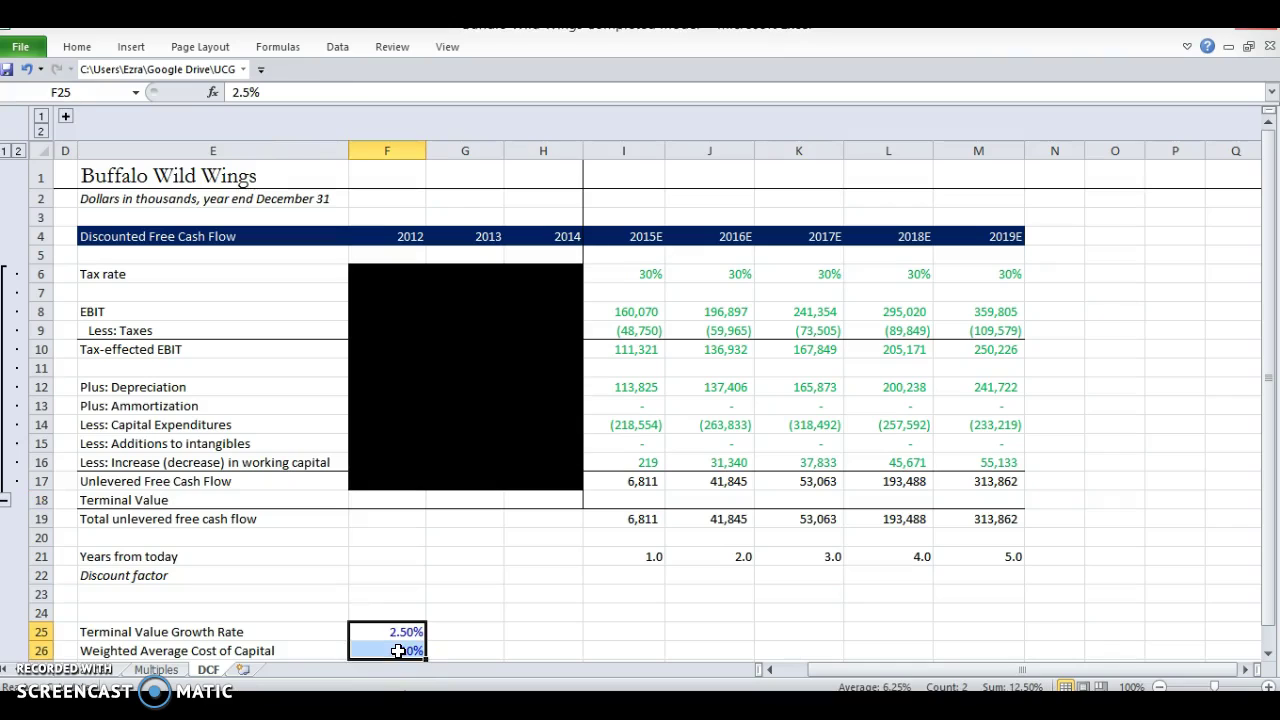
pyautogui.click(398, 651)
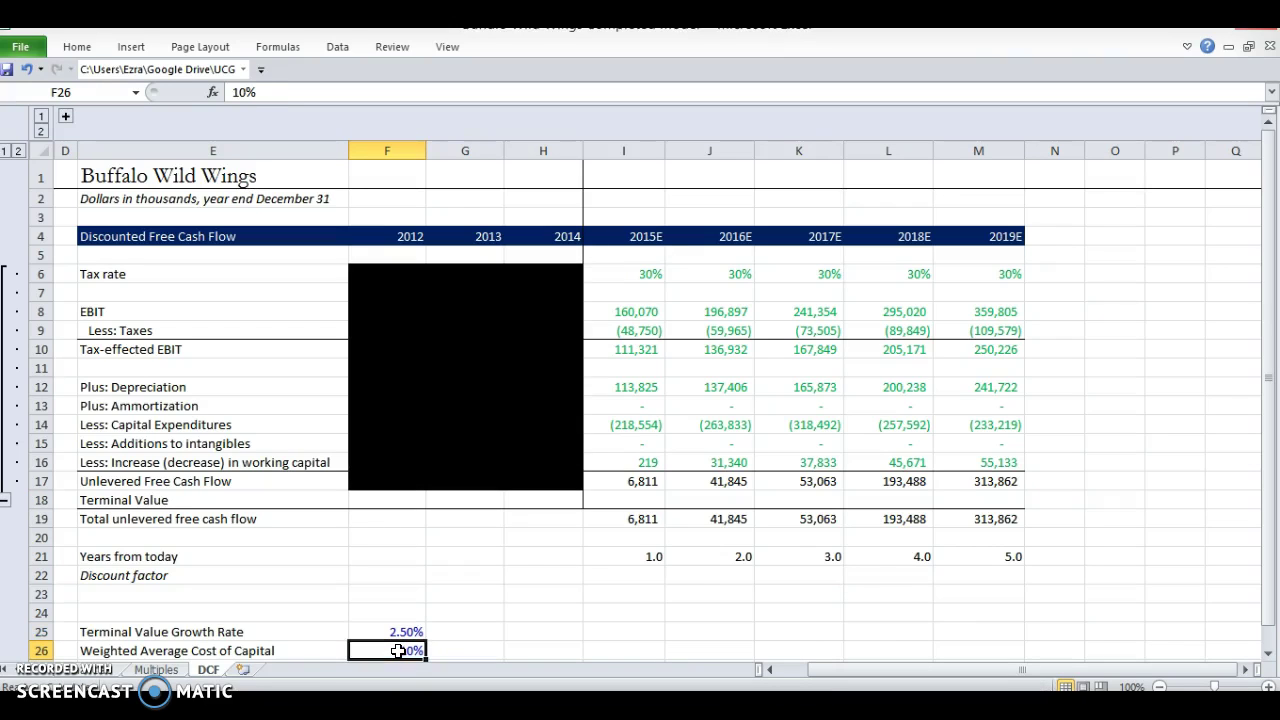
pyautogui.press('Up')
pyautogui.hotkey('shift', 'Left')
pyautogui.press('Right')
pyautogui.press('Left')
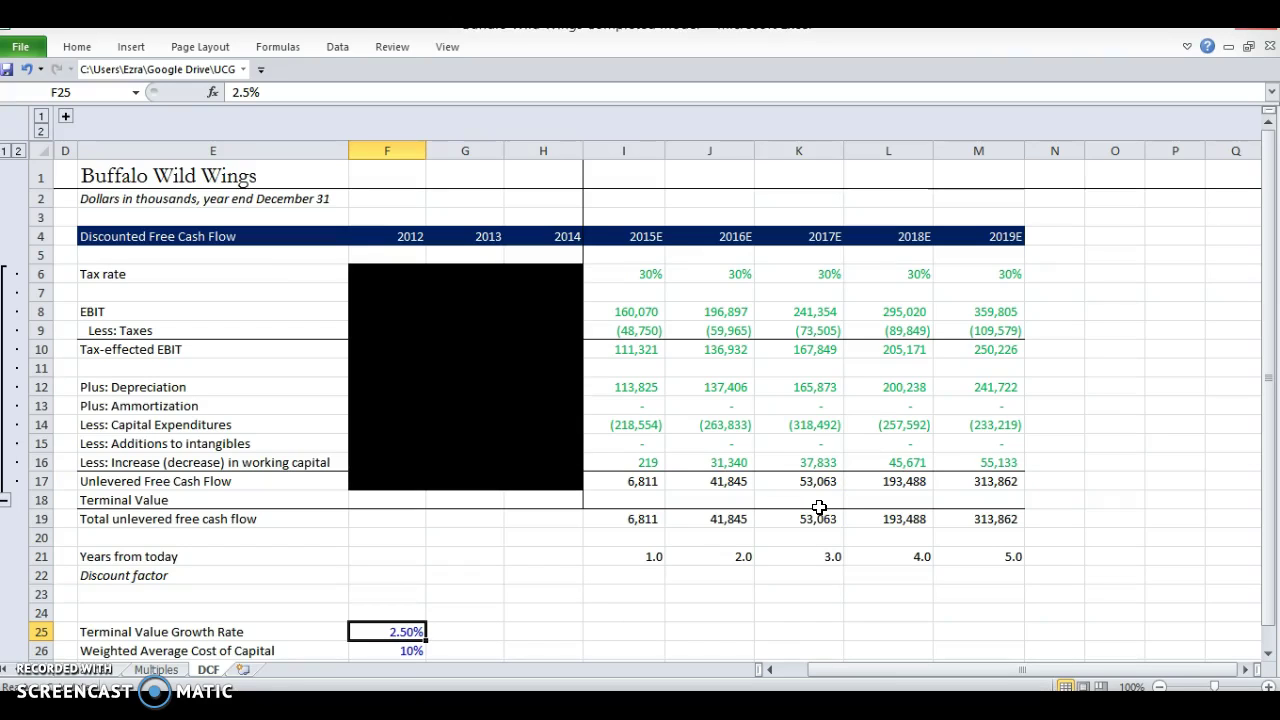
pyautogui.press('Right')
pyautogui.press('Up')
pyautogui.press('Up')
pyautogui.press('Up')
pyautogui.press('Up')
pyautogui.press('Up')
pyautogui.press('Up')
pyautogui.press('Up')
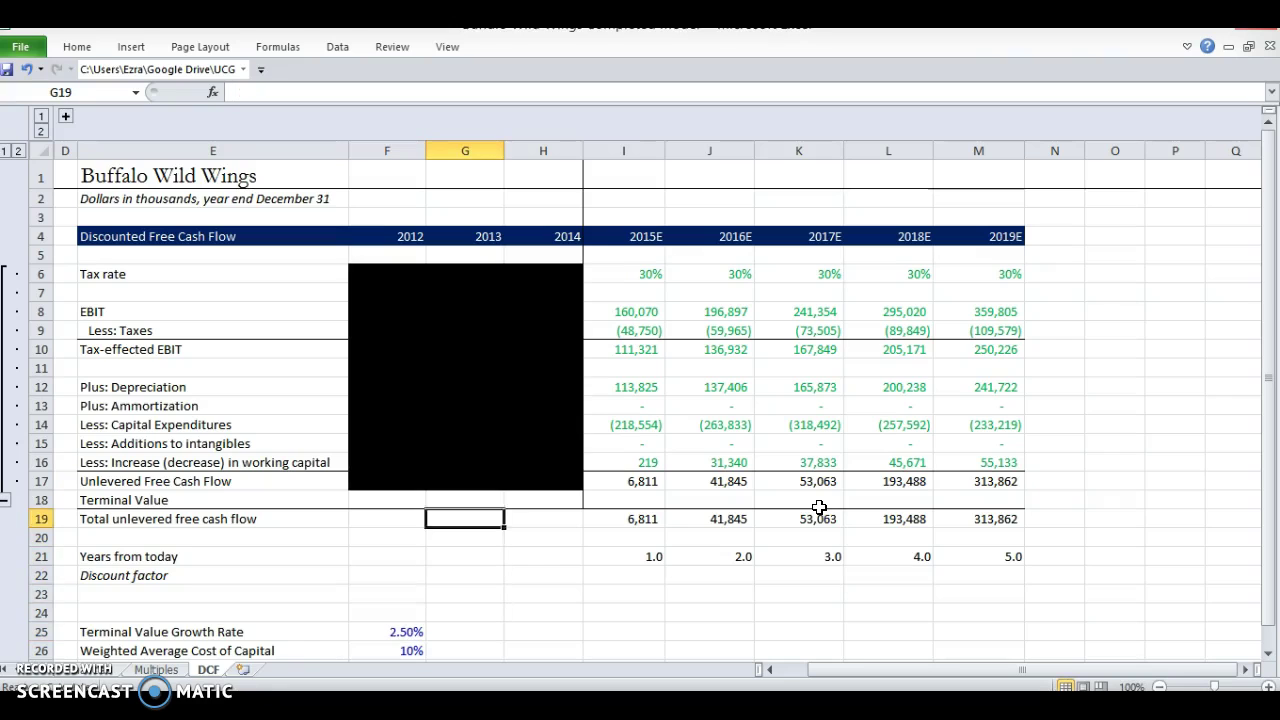
pyautogui.press('Left')
pyautogui.press('Right')
pyautogui.press('Right')
pyautogui.press('Right')
pyautogui.press('Right')
pyautogui.press('Right')
pyautogui.press('Right')
pyautogui.press('Right')
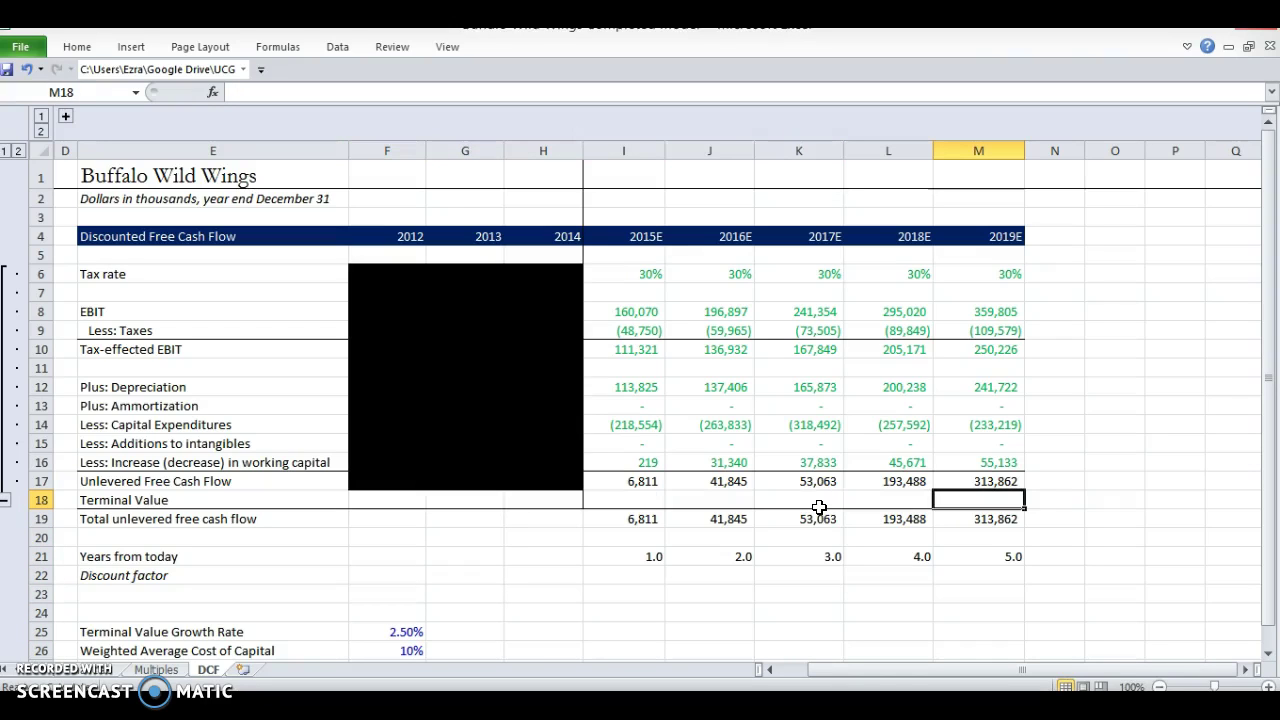
# Step: Enter =+M17*(1+F25)/(F26-F25) in M18 for a 2019E terminal value of 4,289,442
pyautogui.write('+(')
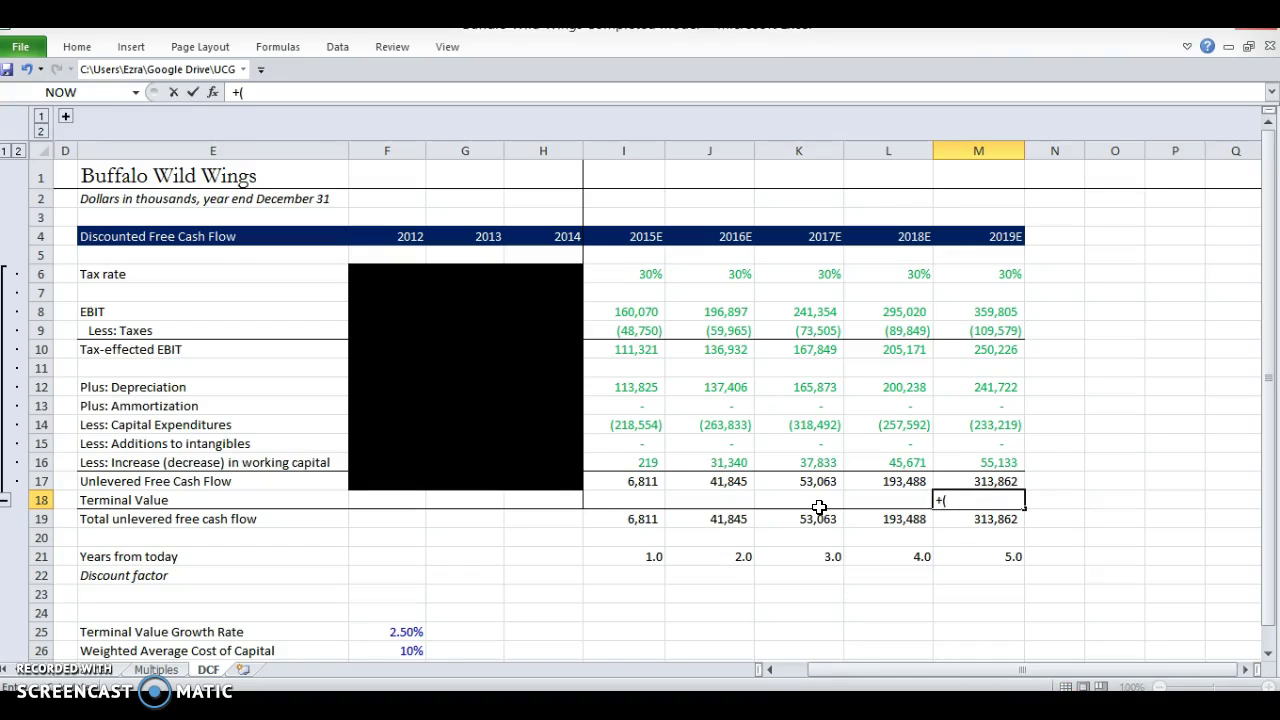
pyautogui.press('BackSpace')
pyautogui.press('Up')
pyautogui.write('*(1+')
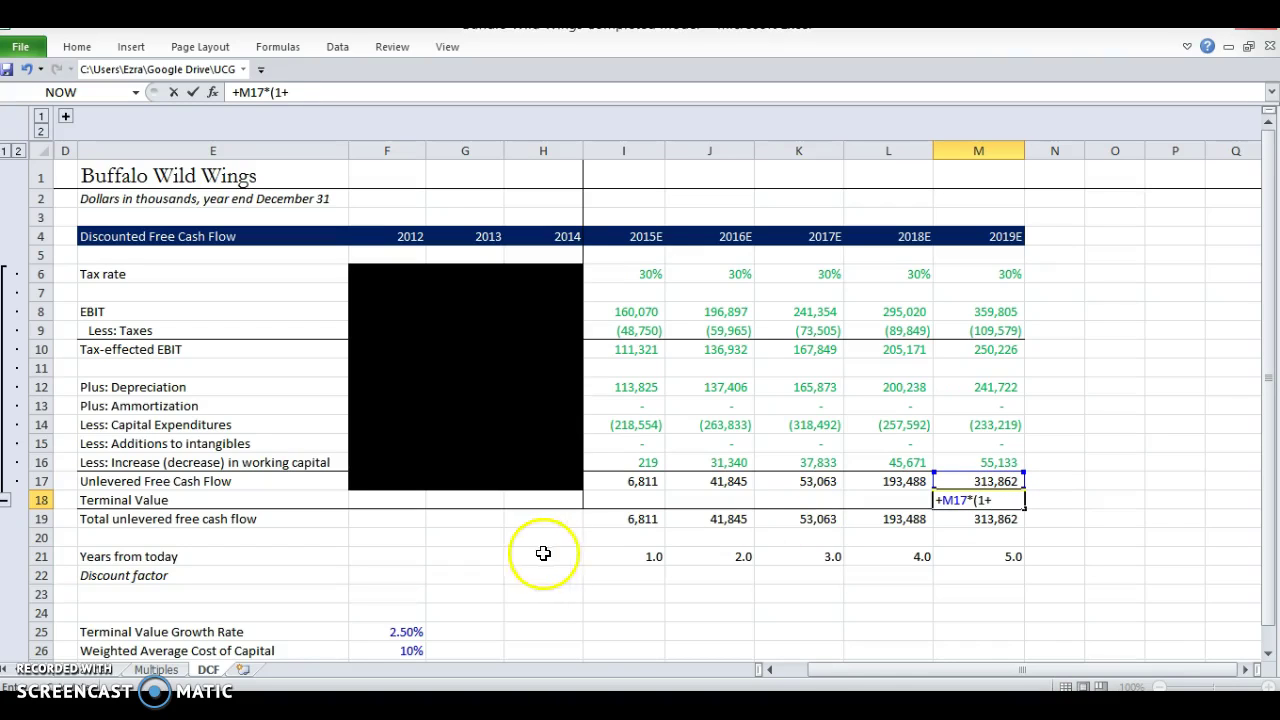
pyautogui.click(409, 629)
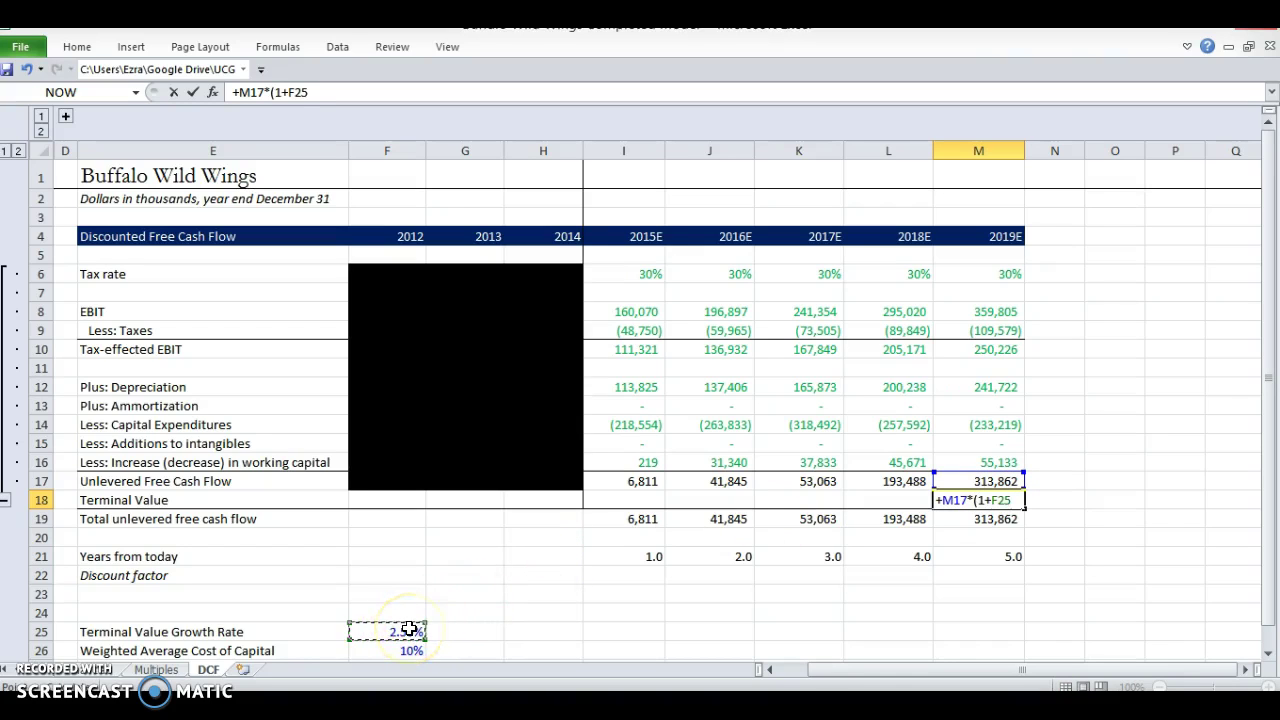
pyautogui.write(')/(')
pyautogui.click(405, 648)
pyautogui.write('-')
pyautogui.click(400, 633)
pyautogui.write(')')
pyautogui.press('Return')
# Step: Verify the 2019E total free cash flow of 4,603,304, then return to the 2015E total
pyautogui.press('Up')
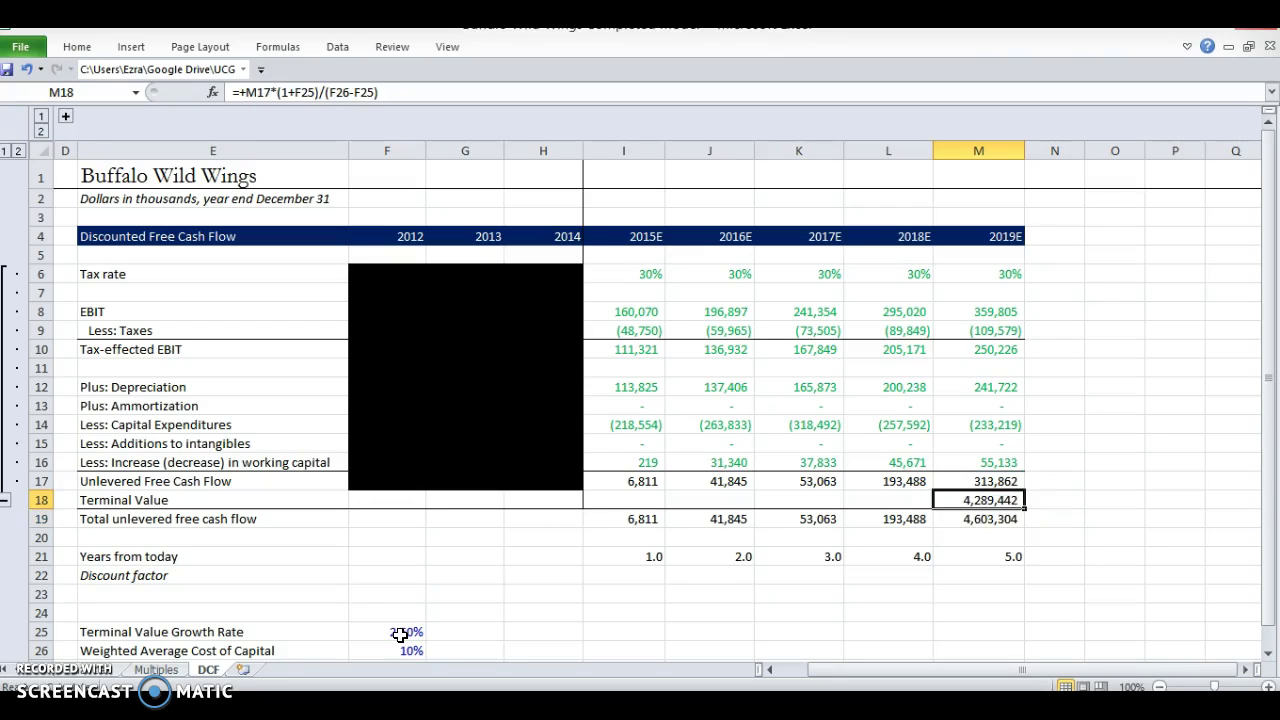
pyautogui.press('Down')
pyautogui.press('F2')
pyautogui.press('Escape')
pyautogui.press('Up')
pyautogui.press('Down')
pyautogui.press('Up')
pyautogui.press('Down')
pyautogui.press('Left')
pyautogui.press('Left')
pyautogui.press('Left')
pyautogui.press('Left')
# Step: Review the 2015E–2019E total formulas in row 19 and the years-from-today formula in I21
pyautogui.hotkey('shift', 'Right')
pyautogui.hotkey('shift', 'Right')
pyautogui.hotkey('shift', 'Right')
pyautogui.hotkey('shift', 'Right')
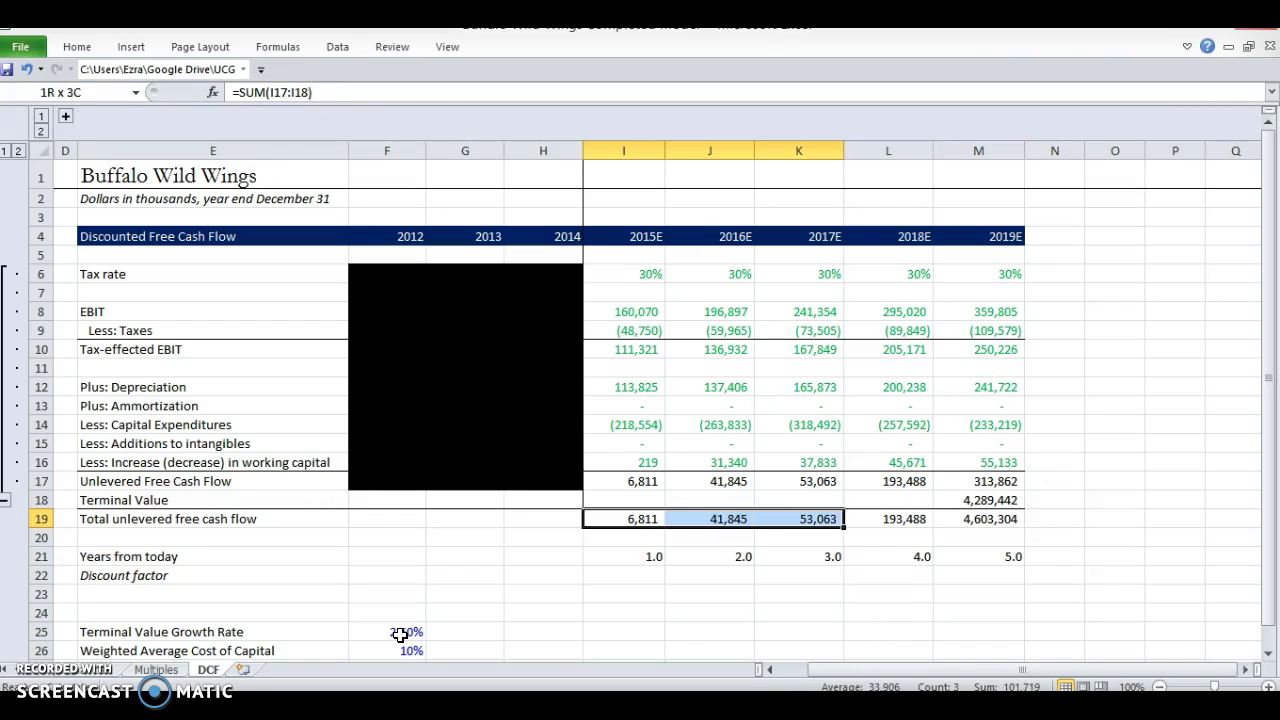
pyautogui.press('F2')
pyautogui.press('Escape')
pyautogui.press('Right')
pyautogui.press('F2')
pyautogui.press('Escape')
pyautogui.press('Right')
pyautogui.press('F2')
pyautogui.press('Escape')
pyautogui.press('Right')
pyautogui.press('F2')
pyautogui.press('Escape')
pyautogui.press('Right')
pyautogui.press('F2')
pyautogui.press('Escape')
pyautogui.press('Down')
pyautogui.press('Down')
pyautogui.press('Left')
pyautogui.press('Left')
pyautogui.press('Left')
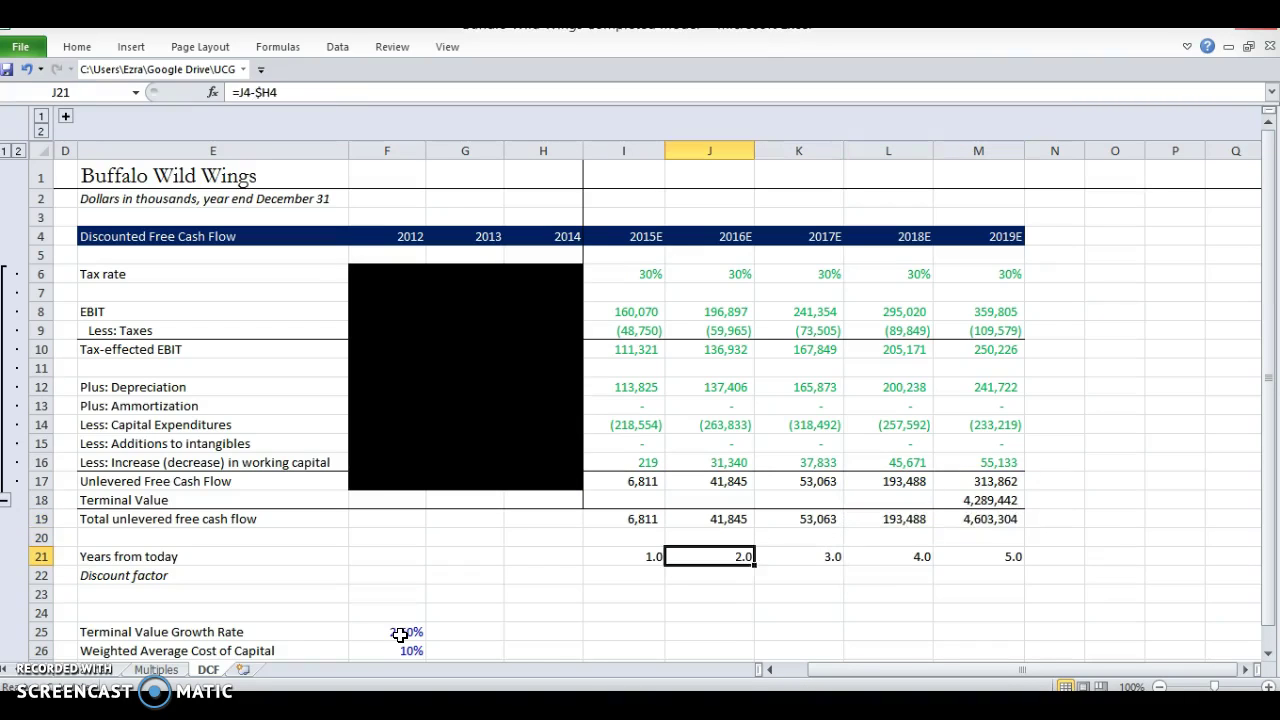
pyautogui.press('Left')
pyautogui.press('Down')
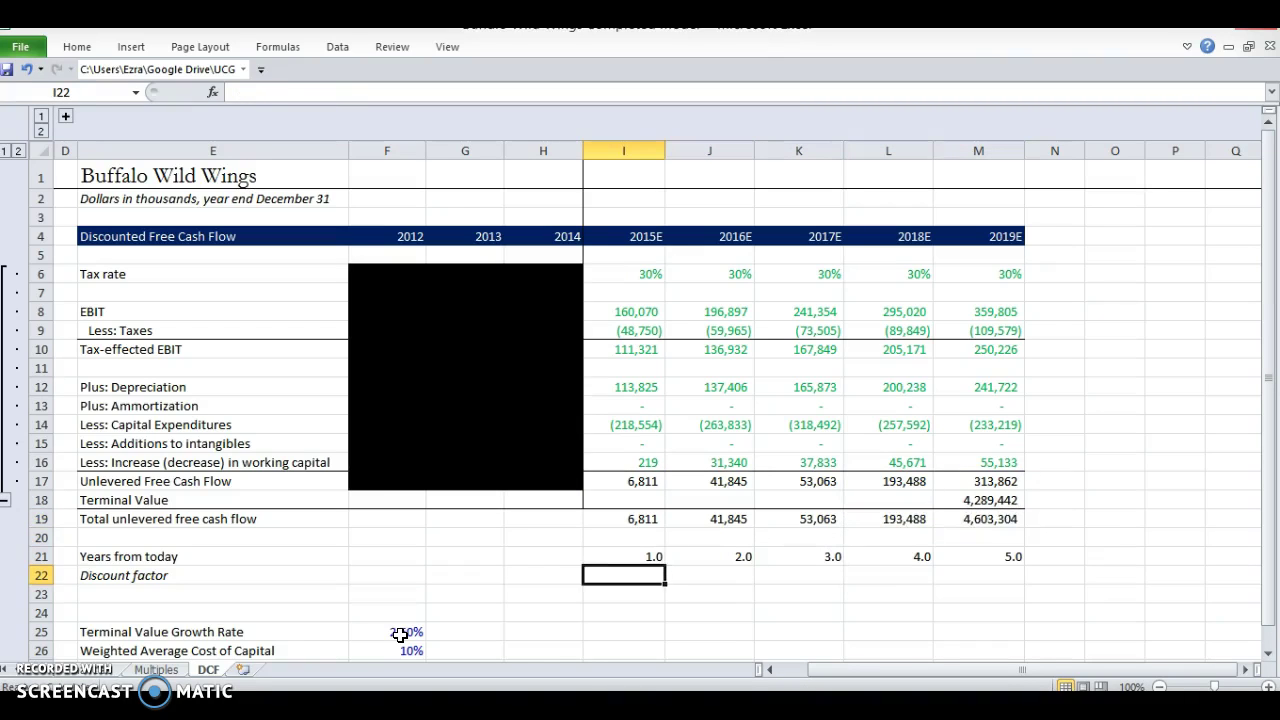
pyautogui.press('Up')
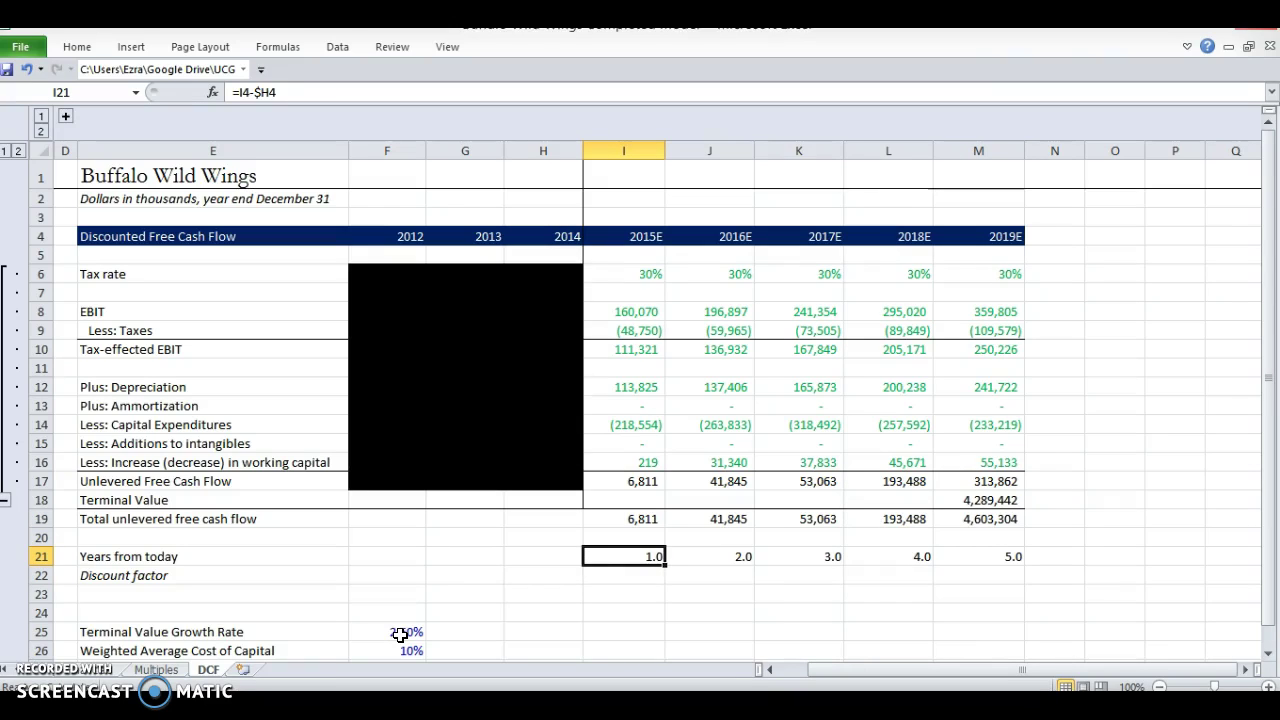
pyautogui.press('Down')
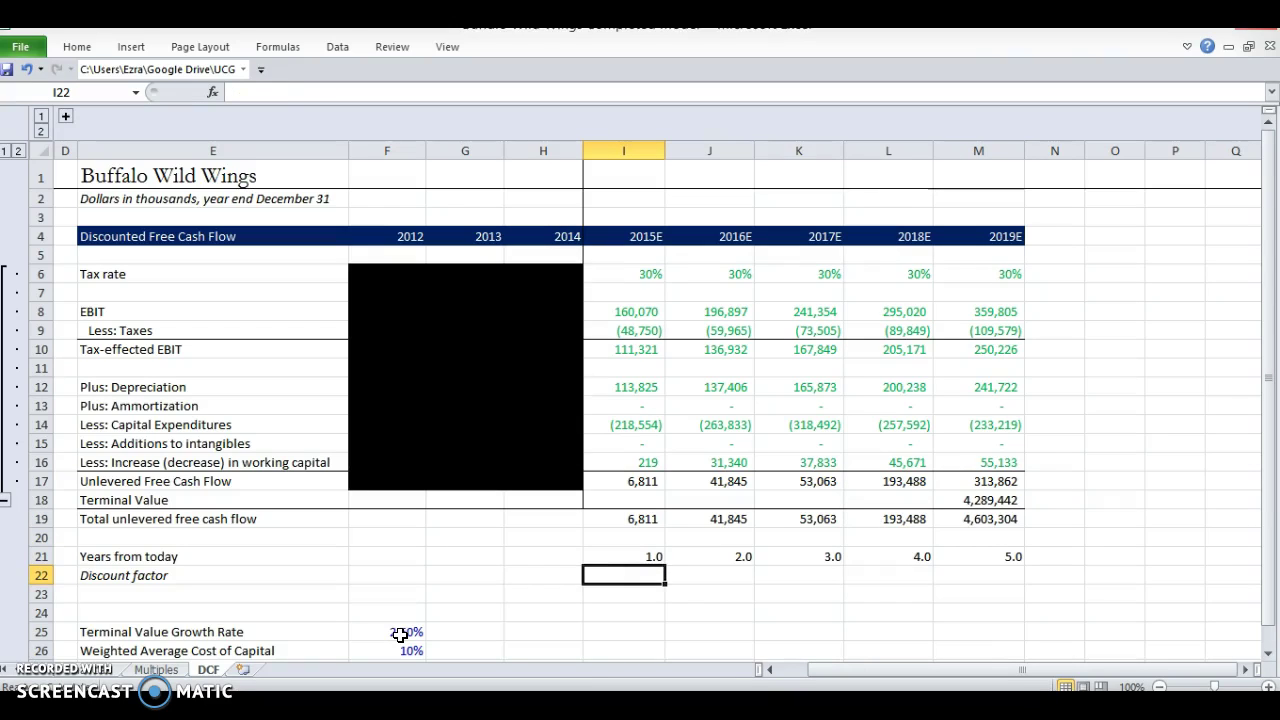
# Step: Enter the 2015E discount factor =1/(1+$F$26)^I21 in I22, with WACC locked absolute
pyautogui.write('=1/(1+')
pyautogui.click(400, 651)
pyautogui.press('F4')
pyautogui.write('_')
pyautogui.press('BackSpace')
pyautogui.write(')^')
pyautogui.press('Up')
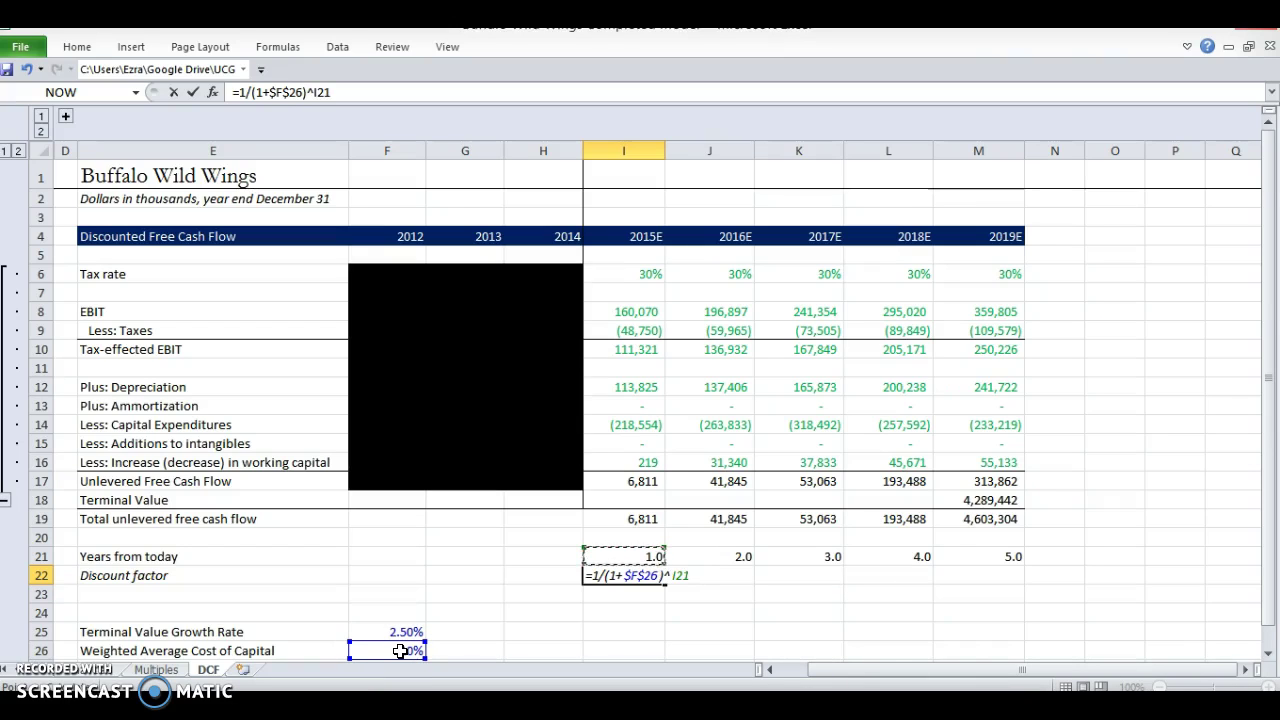
pyautogui.hotkey('ctrl', 'Return')
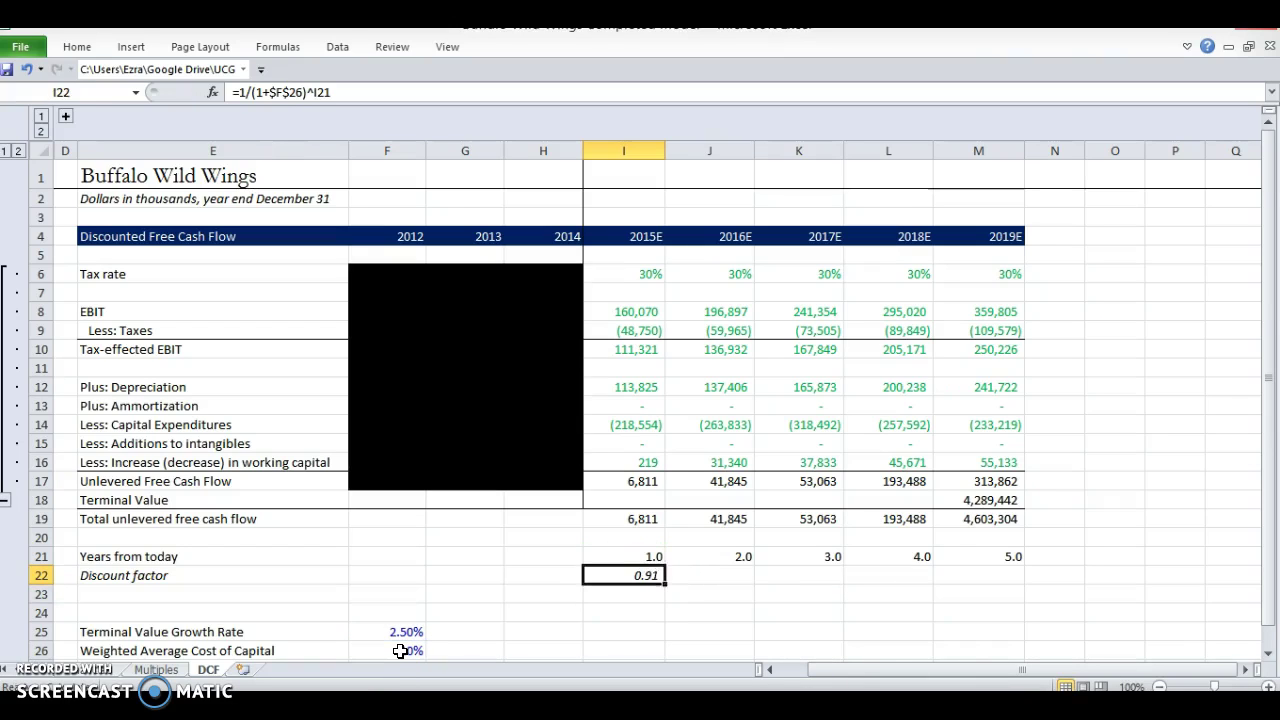
# Step: Fill the discount factor across I22:M22, giving 0.91, 0.83, 0.75, 0.68 and 0.62
pyautogui.hotkey('shift', 'Right')
pyautogui.hotkey('shift', 'Right')
pyautogui.hotkey('shift', 'Right')
pyautogui.hotkey('shift', 'Right')
pyautogui.hotkey('shift', 'Right')
pyautogui.hotkey('shift', 'Left')
pyautogui.hotkey('ctrl', 'r')
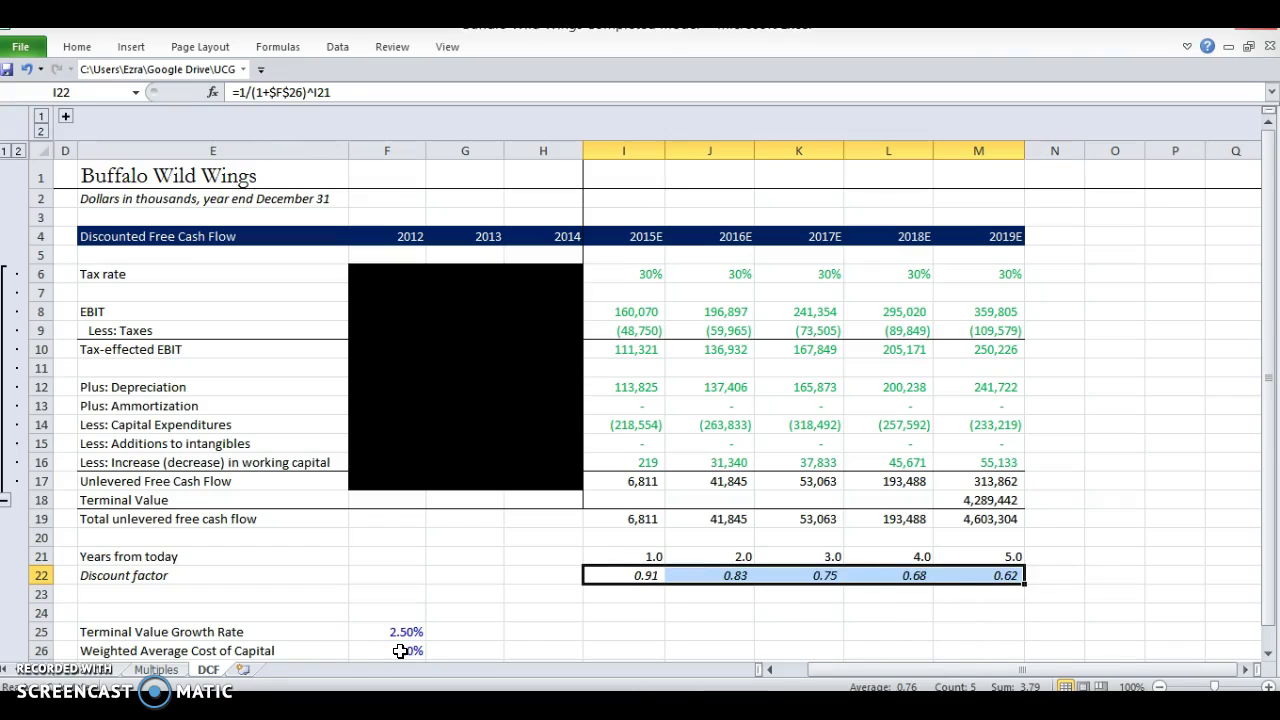
pyautogui.press('Down')
pyautogui.press('Left')
pyautogui.press('Left')
pyautogui.press('Left')
pyautogui.press('Left')
# Step: Insert a blank row and label it 'Present Value of Cash Flows' in E24
pyautogui.hotkey('shift', 'space')
pyautogui.hotkey('ctrl', 'shift', '+')
pyautogui.press('Down')
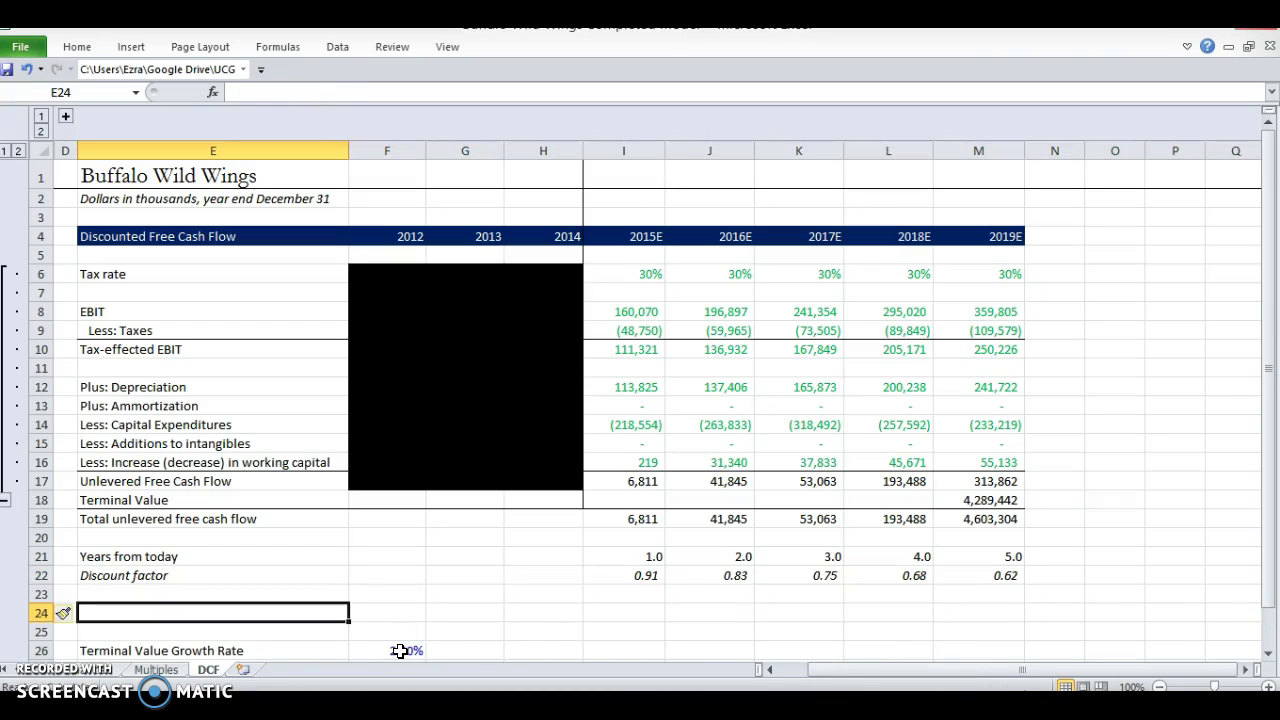
pyautogui.write('Pres')
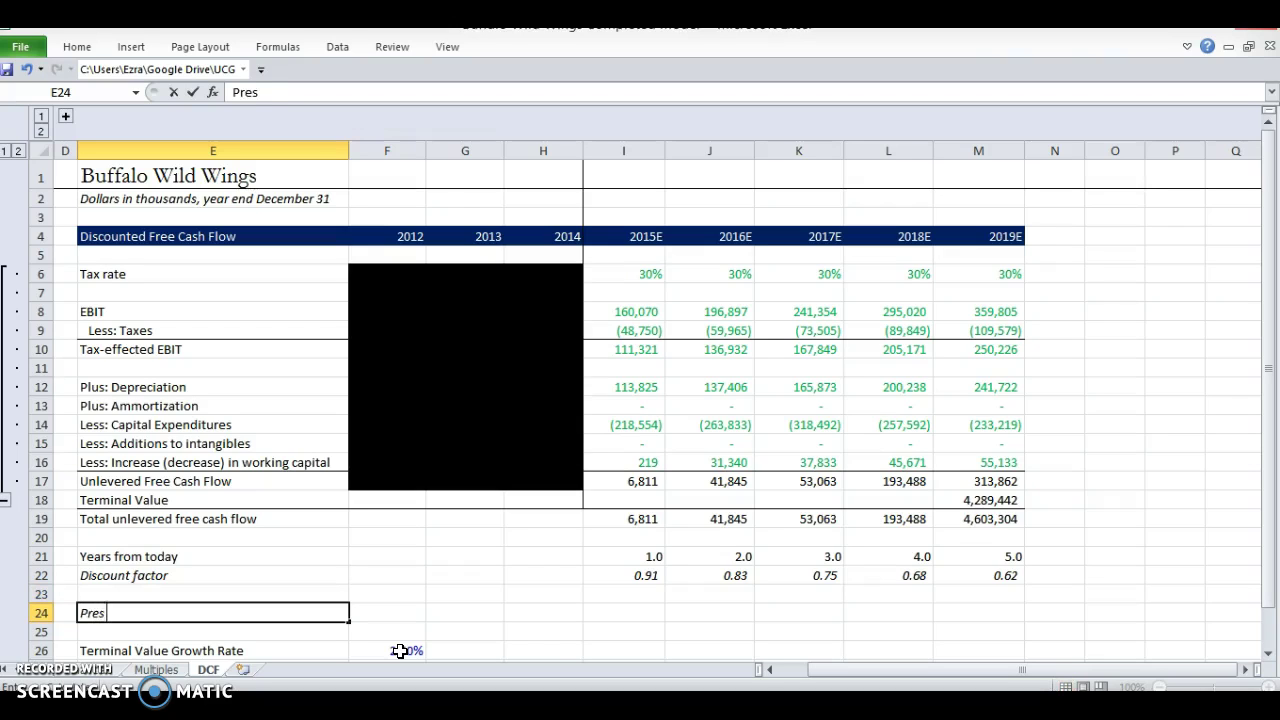
pyautogui.write('ent Value of Cash')
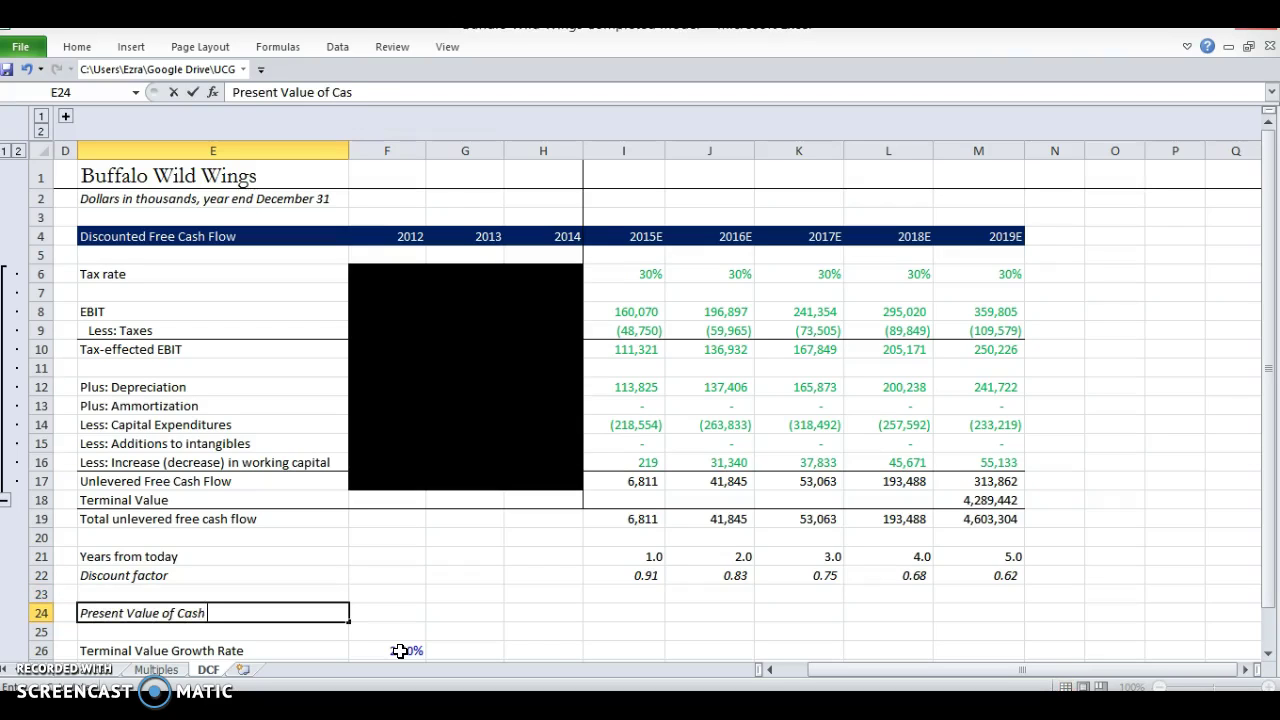
pyautogui.write(' Flows')
pyautogui.press('Tab')
# Step: Enter =+I22*I19 in I24 and fill it across to M24
pyautogui.press('Right')
pyautogui.press('Right')
pyautogui.press('Right')
pyautogui.write('+')
pyautogui.press('Up')
pyautogui.press('Up')
pyautogui.write('*')
pyautogui.press('Up')
pyautogui.press('Up')
pyautogui.press('Up')
pyautogui.press('Up')
pyautogui.press('Up')
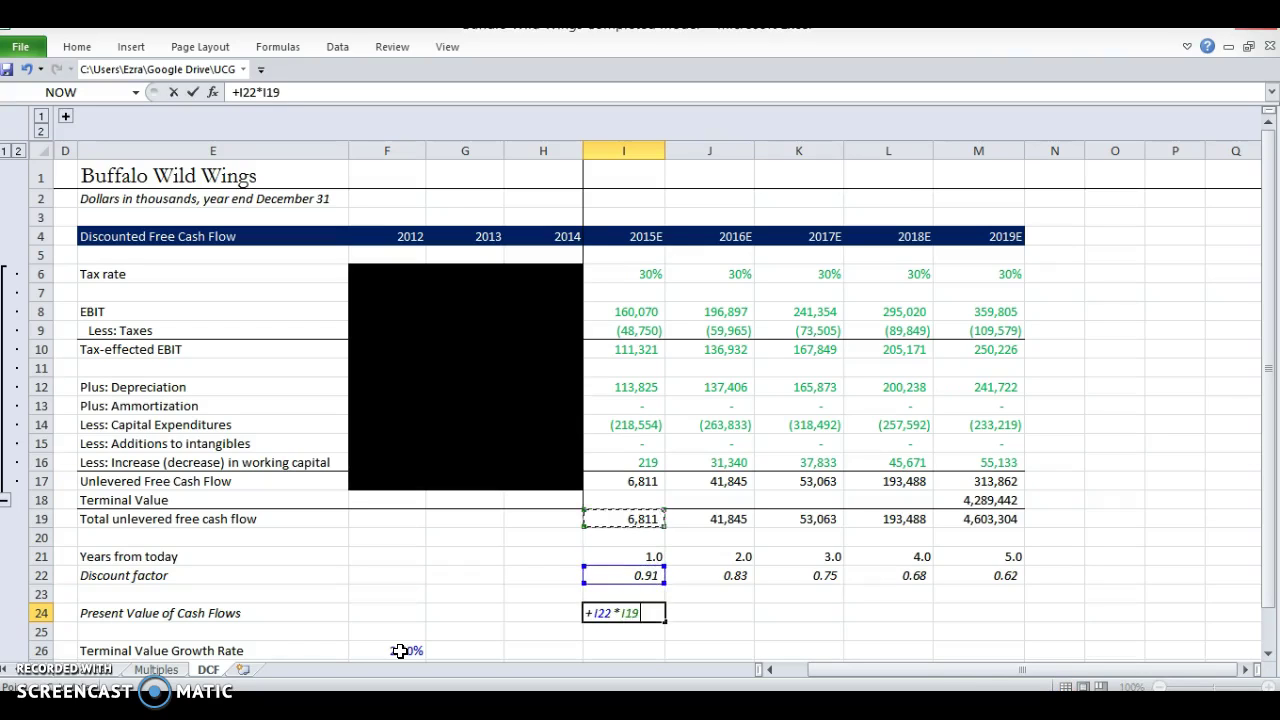
pyautogui.hotkey('ctrl', 'Return')
pyautogui.hotkey('shift', 'Right')
pyautogui.hotkey('shift', 'Right')
pyautogui.hotkey('shift', 'Right')
pyautogui.hotkey('shift', 'Right')
pyautogui.hotkey('ctrl', 'r')
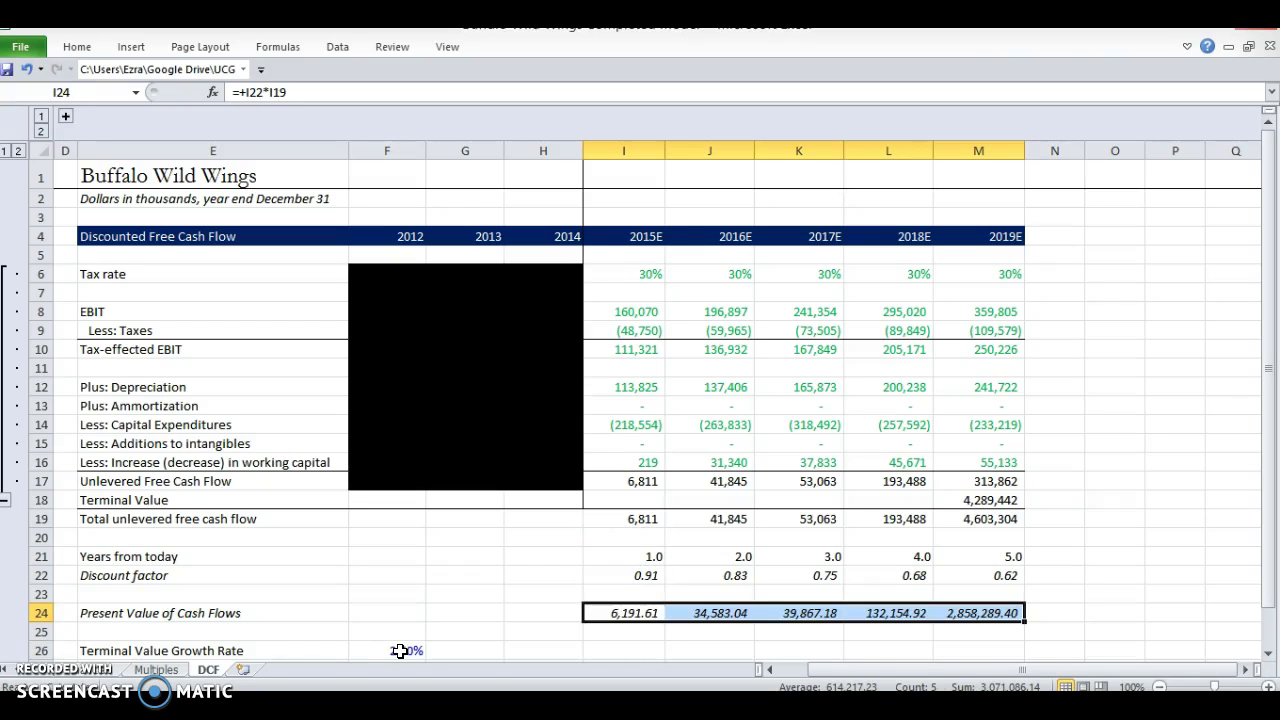
# Step: Decrease decimals twice so the present values show as whole numbers, 6,192 through 2,858,289
pyautogui.hotkey('alt', 'h')
pyautogui.press('9')
pyautogui.hotkey('alt', 'h')
pyautogui.press('Escape')
pyautogui.write('h9')
pyautogui.press('Escape')
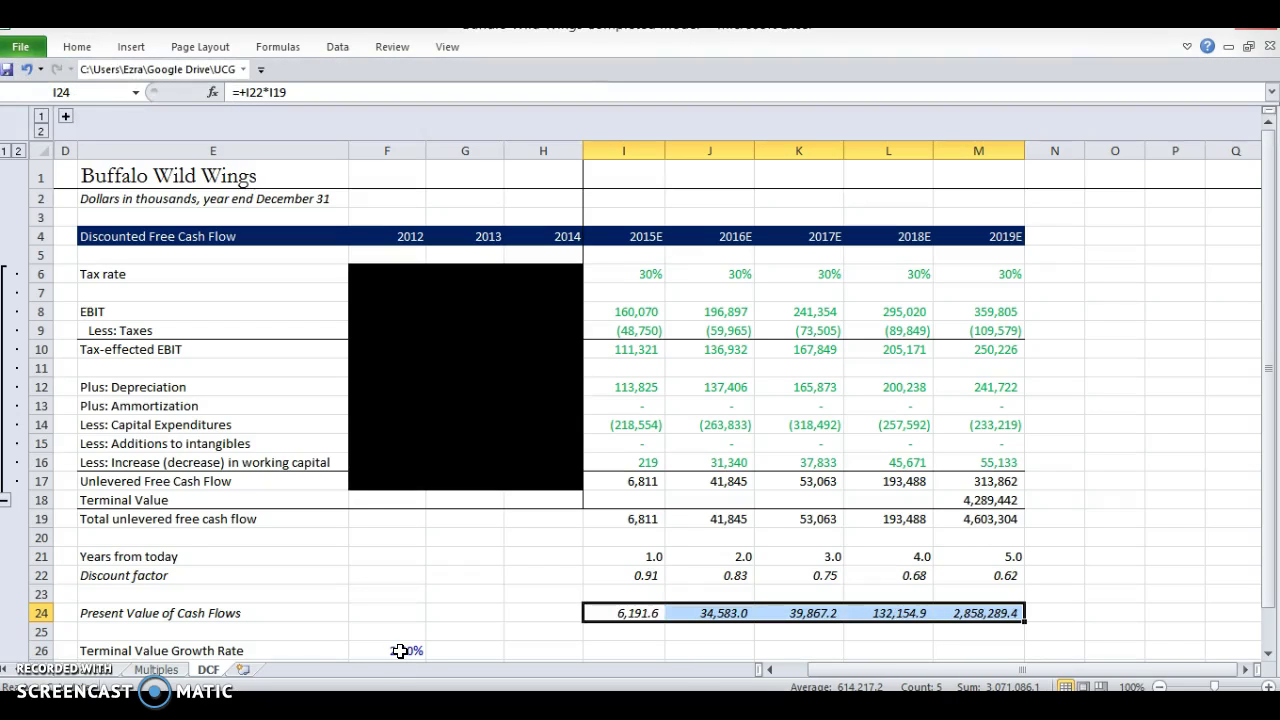
pyautogui.hotkey('alt', 'h')
pyautogui.press('9')
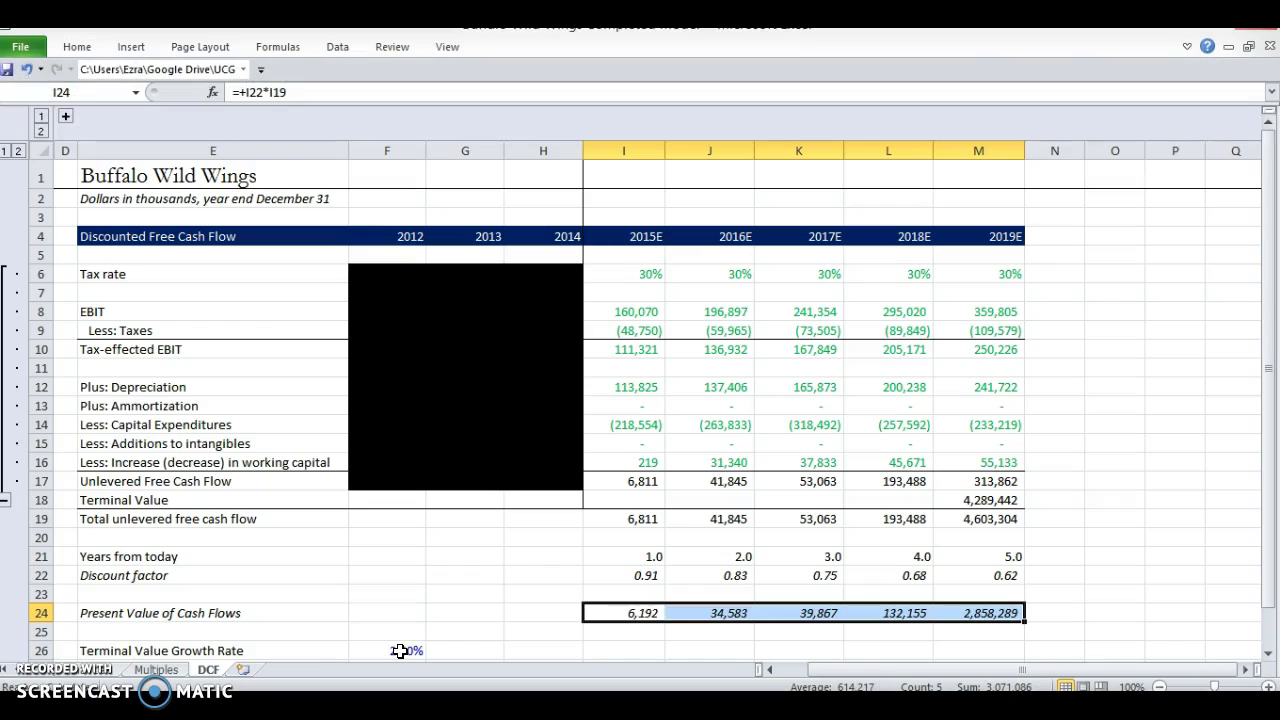
pyautogui.press('Right')
pyautogui.press('Right')
pyautogui.press('Right')
pyautogui.press('Right')
pyautogui.hotkey('shift', 'Left')
pyautogui.hotkey('shift', 'Left')
pyautogui.hotkey('shift', 'Left')
pyautogui.hotkey('shift', 'Left')
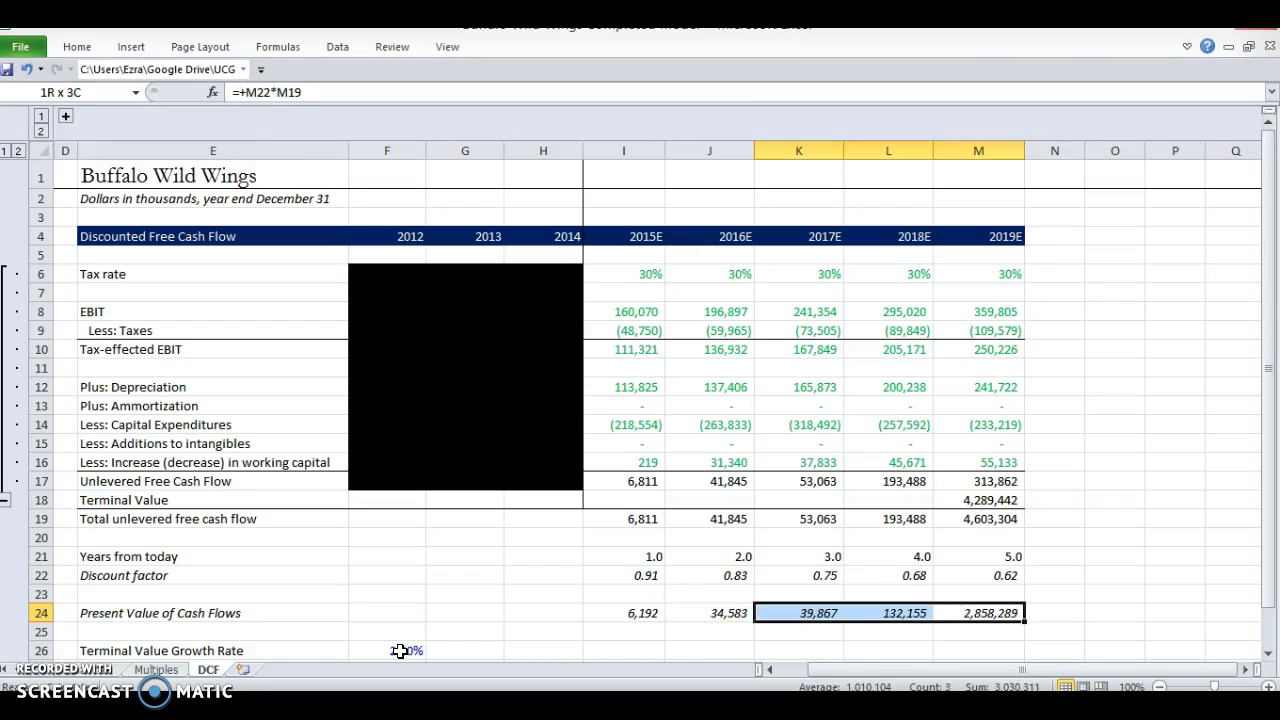
pyautogui.press('Left')
pyautogui.press('Left')
pyautogui.press('Left')
pyautogui.press('Left')
pyautogui.press('Left')
pyautogui.press('Left')
pyautogui.press('Left')
pyautogui.press('Left')
pyautogui.press('Down')
# Step: Label E25 'Net Present Value' and total the present values with =SUM(I24:M24)
pyautogui.press('Left')
pyautogui.press('Right')
pyautogui.write('Net Present Valu')
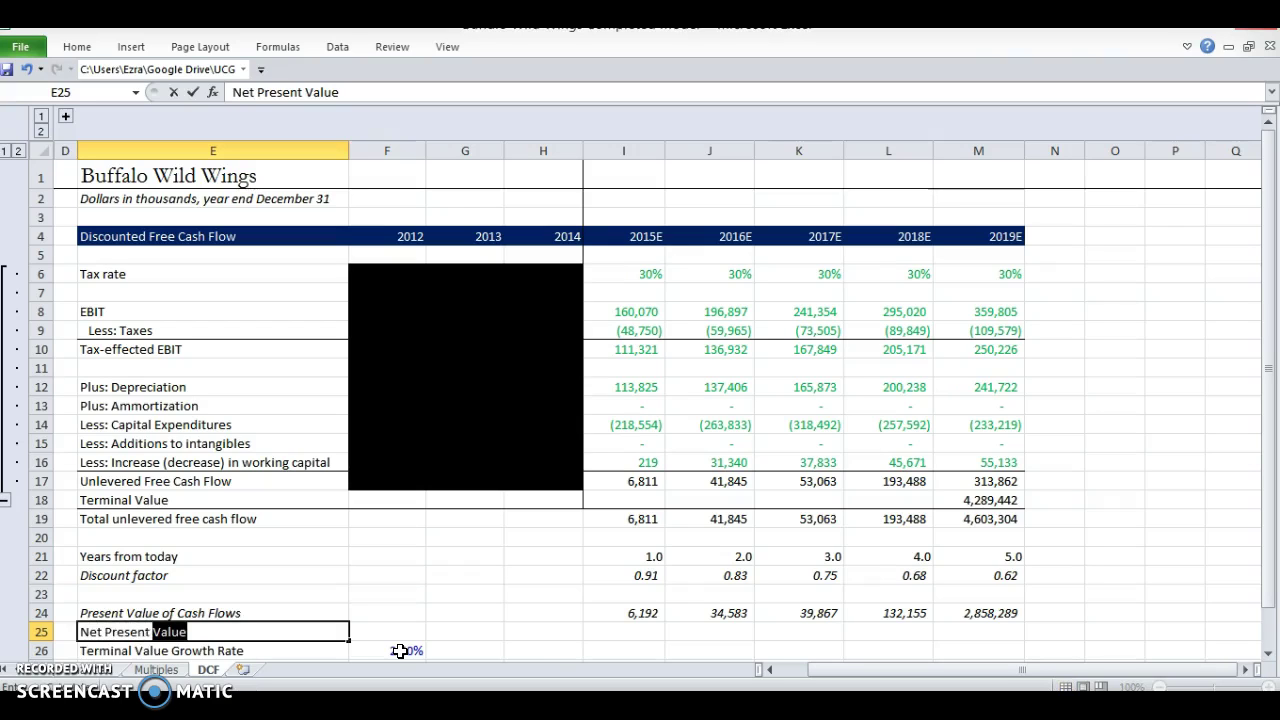
pyautogui.write('e')
pyautogui.press('Right')
pyautogui.write('=SUM(')
pyautogui.press('Up')
pyautogui.press('Right')
pyautogui.press('Right')
pyautogui.press('Right')
pyautogui.hotkey('shift', 'Right')
pyautogui.hotkey('shift', 'Right')
pyautogui.hotkey('shift', 'Right')
pyautogui.hotkey('shift', 'Right')
pyautogui.press('Return')
pyautogui.press('Left')
# Step: Move the Net Present Value sum below the WACC input and delete the emptied row 25
pyautogui.scroll(-1, 406, 591)
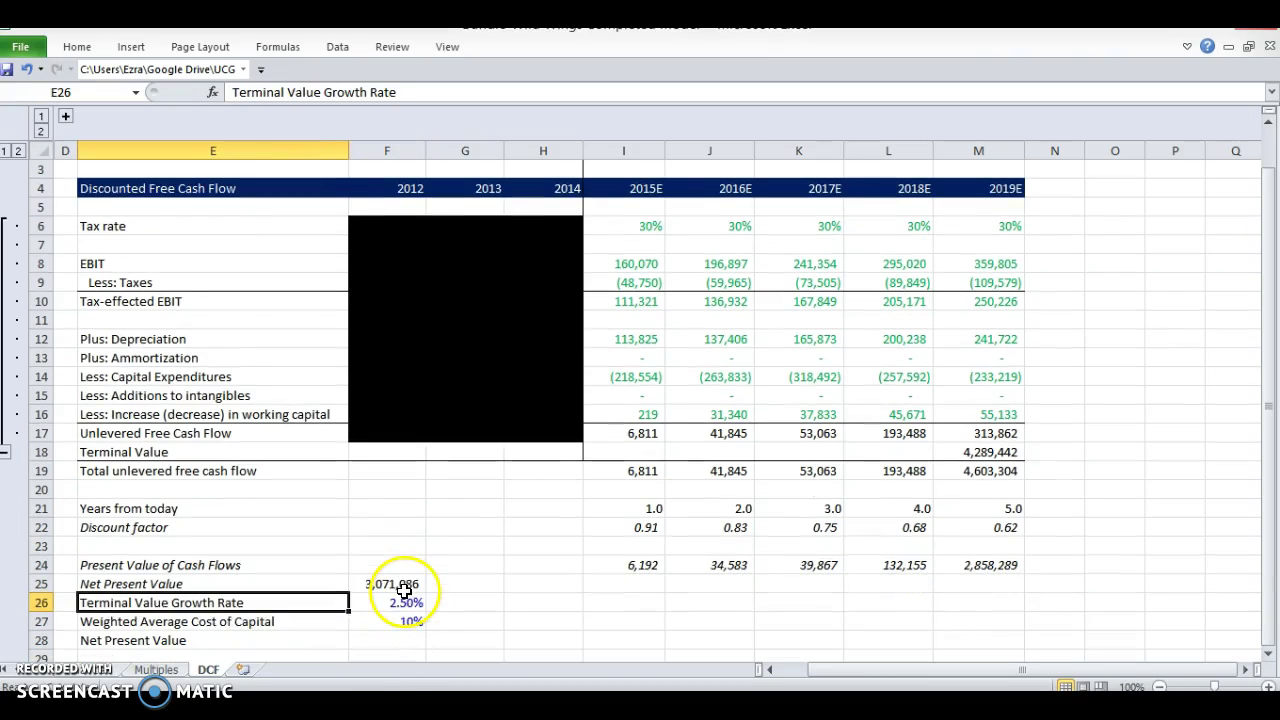
pyautogui.click(390, 588)
pyautogui.click(356, 602)
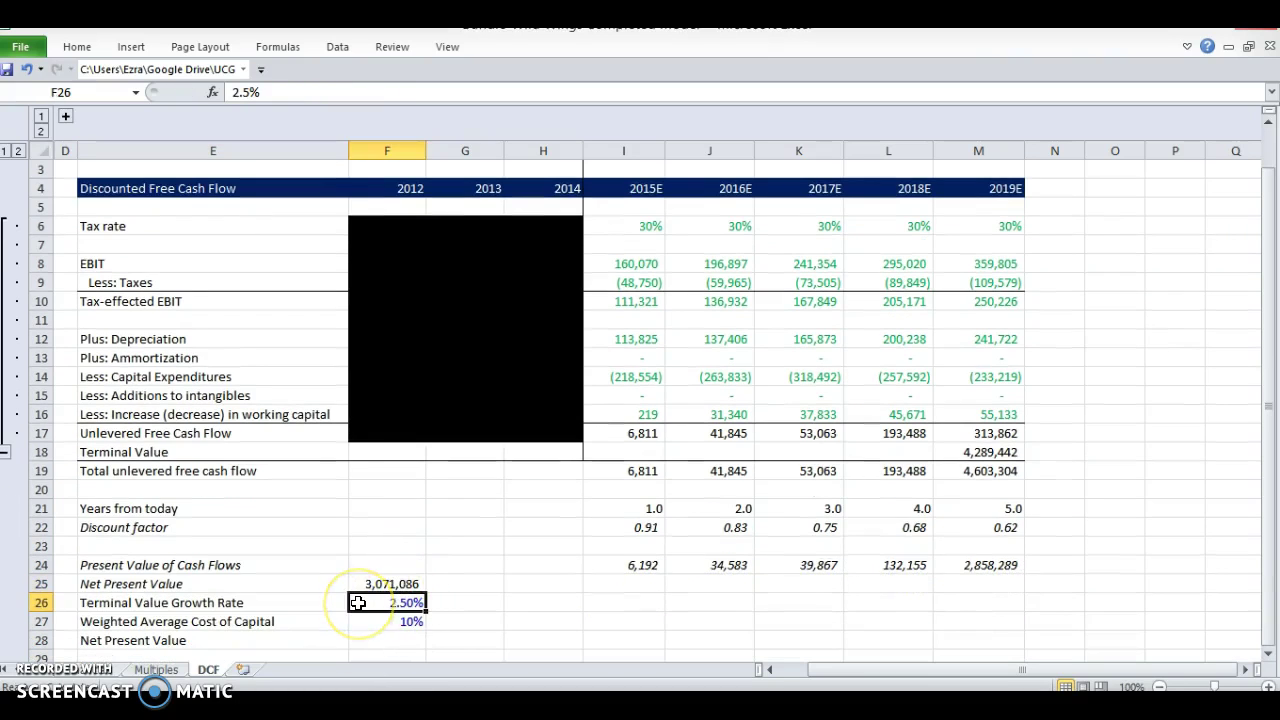
pyautogui.press('Up')
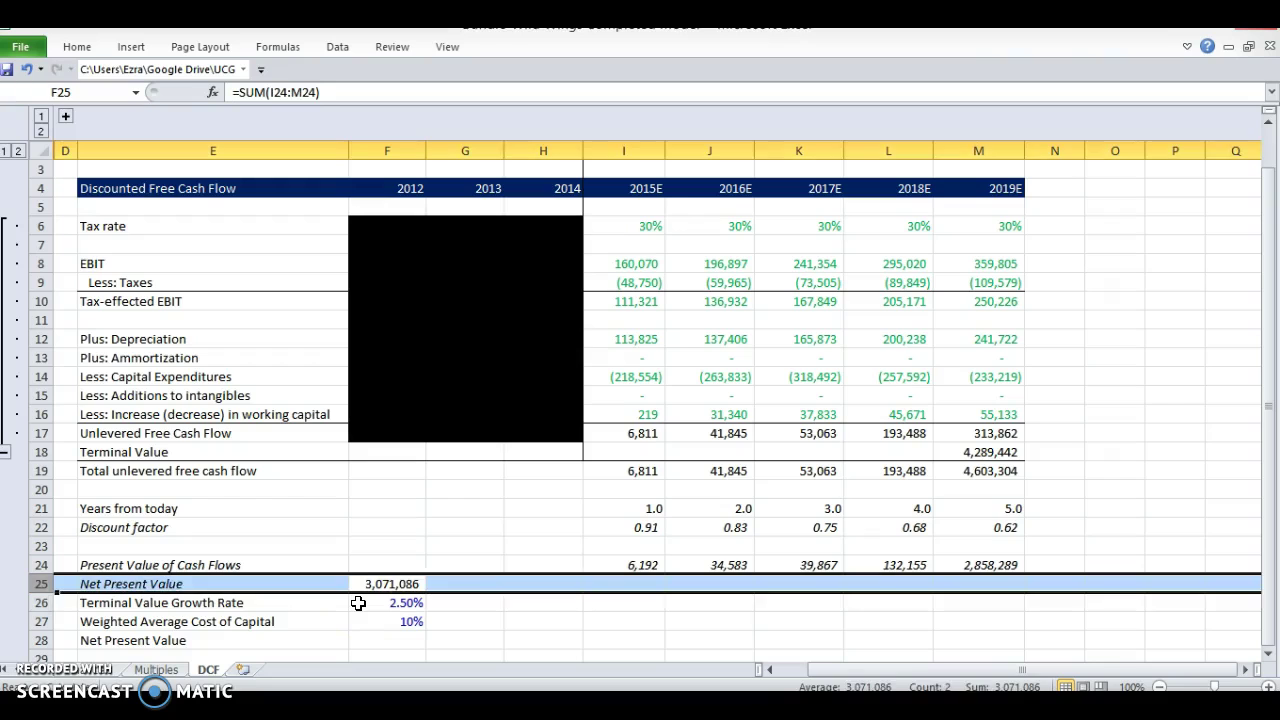
pyautogui.press('Right')
pyautogui.press('Left')
pyautogui.hotkey('ctrl', 'x')
pyautogui.press('Down')
pyautogui.press('Down')
pyautogui.press('Down')
pyautogui.hotkey('ctrl', 'v')
pyautogui.press('Up')
pyautogui.press('Up')
pyautogui.press('Up')
pyautogui.hotkey('shift', 'space')
pyautogui.hotkey('ctrl', '-')
# Step: Check that the Net Present Value of 3,071,086 sums I24:M24
pyautogui.press('Down')
pyautogui.press('Down')
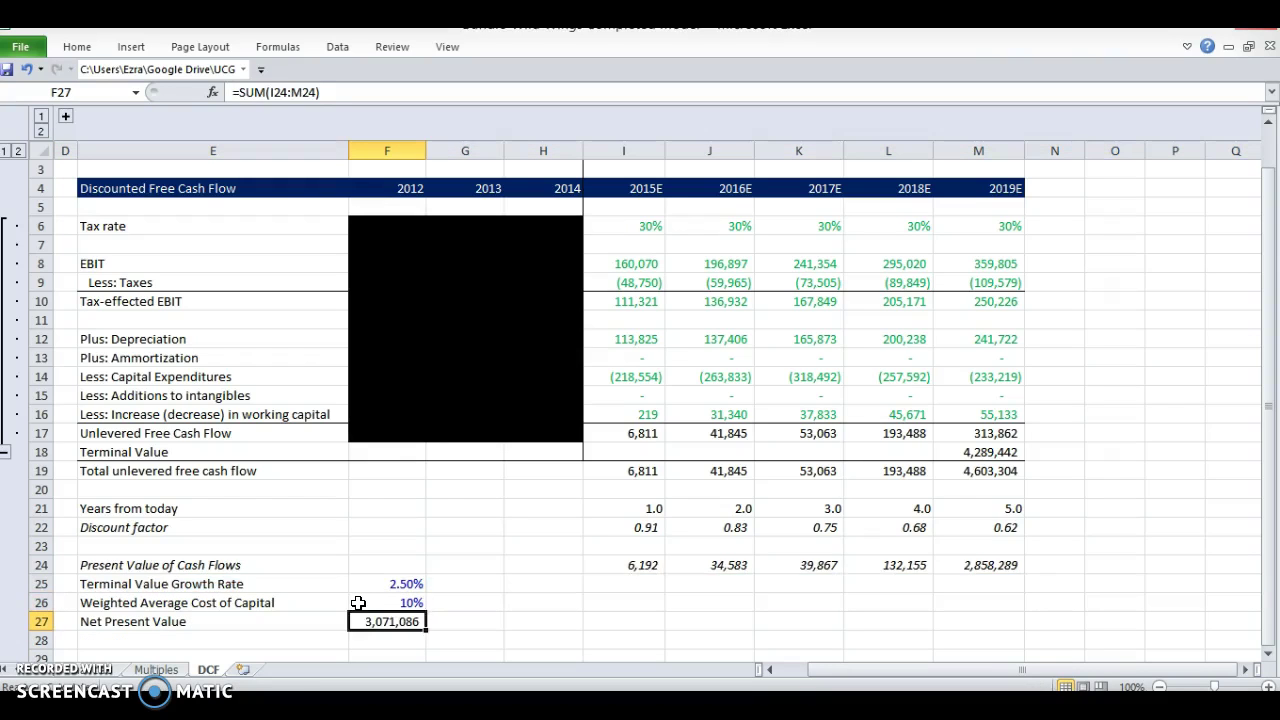
pyautogui.press('F2')
pyautogui.press('Escape')
pyautogui.press('F2')
pyautogui.press('Escape')
pyautogui.press('F2')
pyautogui.press('Escape')
pyautogui.press('F2')
pyautogui.press('Escape')
pyautogui.press('F2')
pyautogui.press('Escape')
pyautogui.scroll(-2, 640, 400)
pyautogui.moveTo(390, 527); pyautogui.dragTo(390, 621)
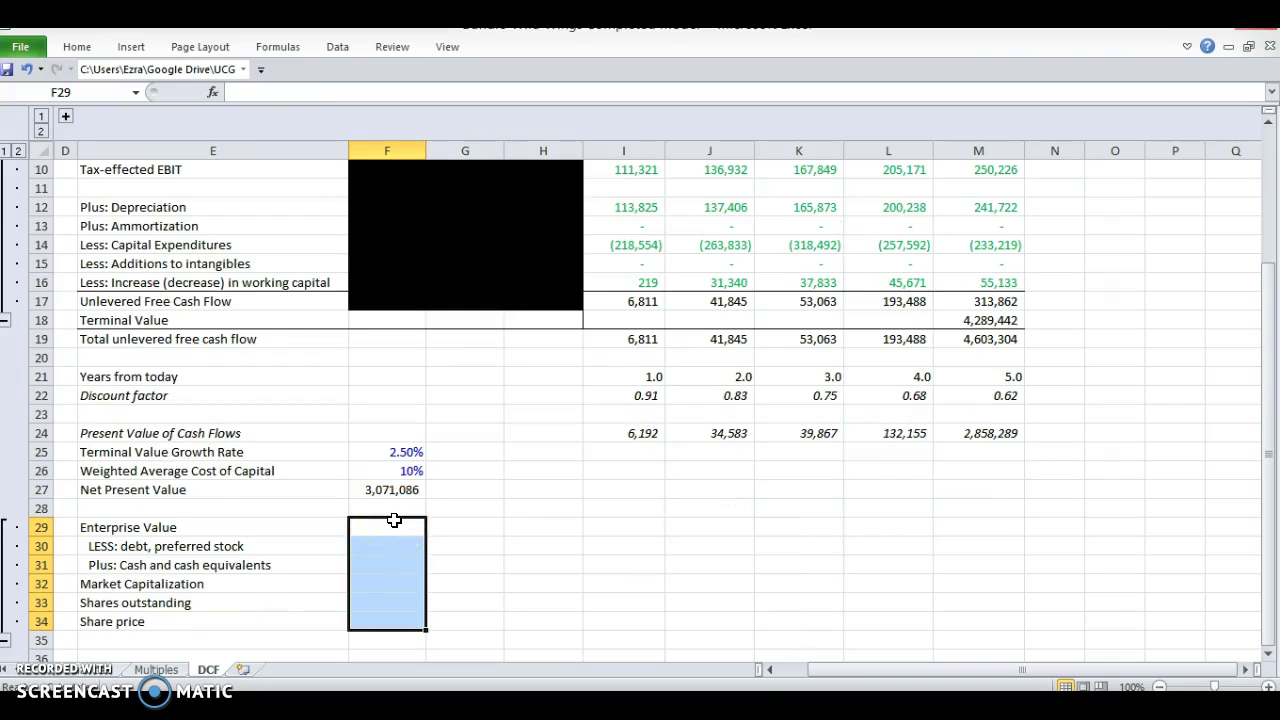
pyautogui.press('Up')
pyautogui.press('Up')
pyautogui.press('Up')
pyautogui.press('Up')
pyautogui.press('Down')
pyautogui.press('Right')
pyautogui.press('Right')
pyautogui.press('Up')
pyautogui.press('Up')
pyautogui.press('Right')
pyautogui.press('Right')
pyautogui.press('Right')
pyautogui.press('Right')
pyautogui.press('Right')
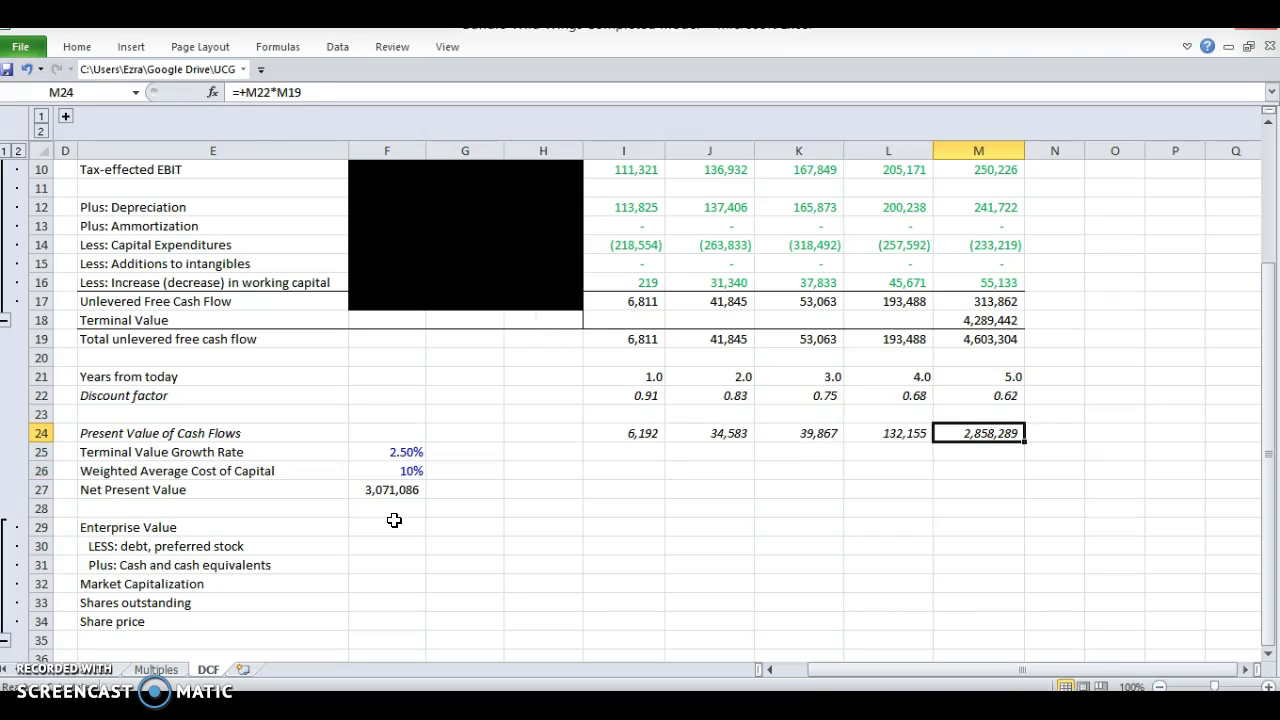
pyautogui.press('Up')
pyautogui.press('Up')
pyautogui.press('Up')
pyautogui.press('Up')
pyautogui.press('Up')
pyautogui.press('Up')
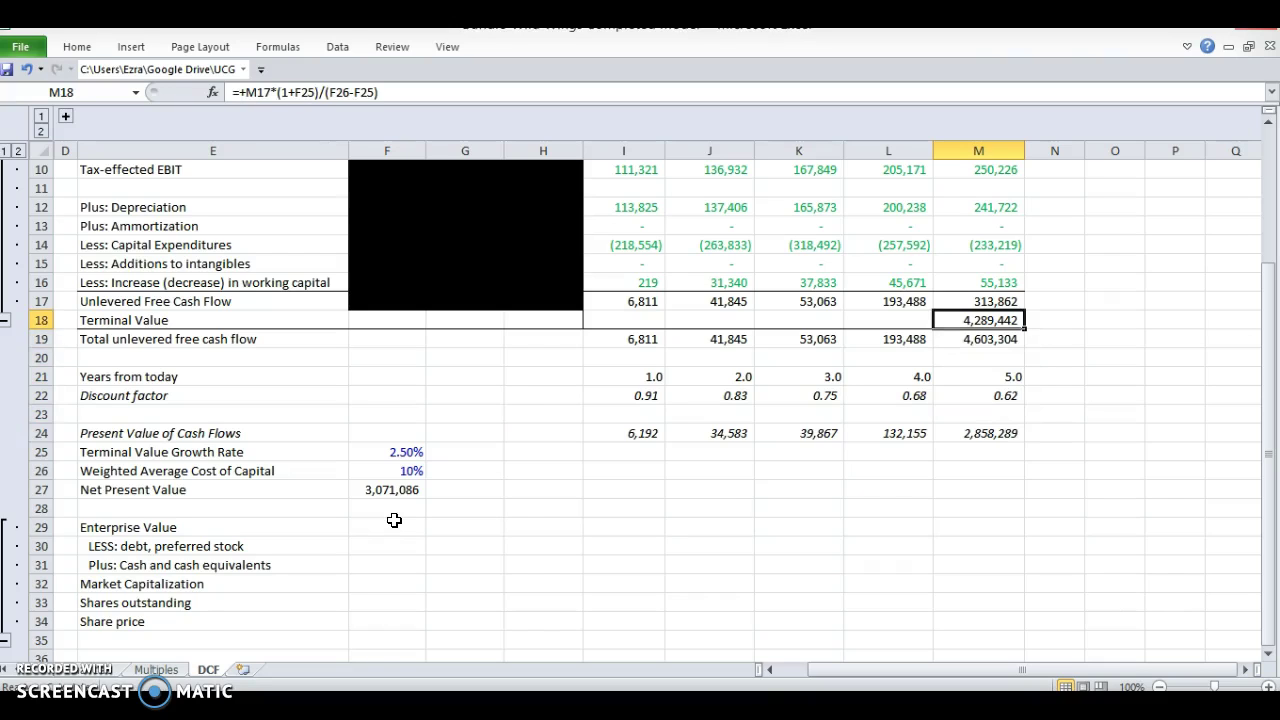
pyautogui.press('Down')
pyautogui.press('Down')
pyautogui.press('Down')
pyautogui.press('Down')
pyautogui.press('Down')
pyautogui.press('Down')
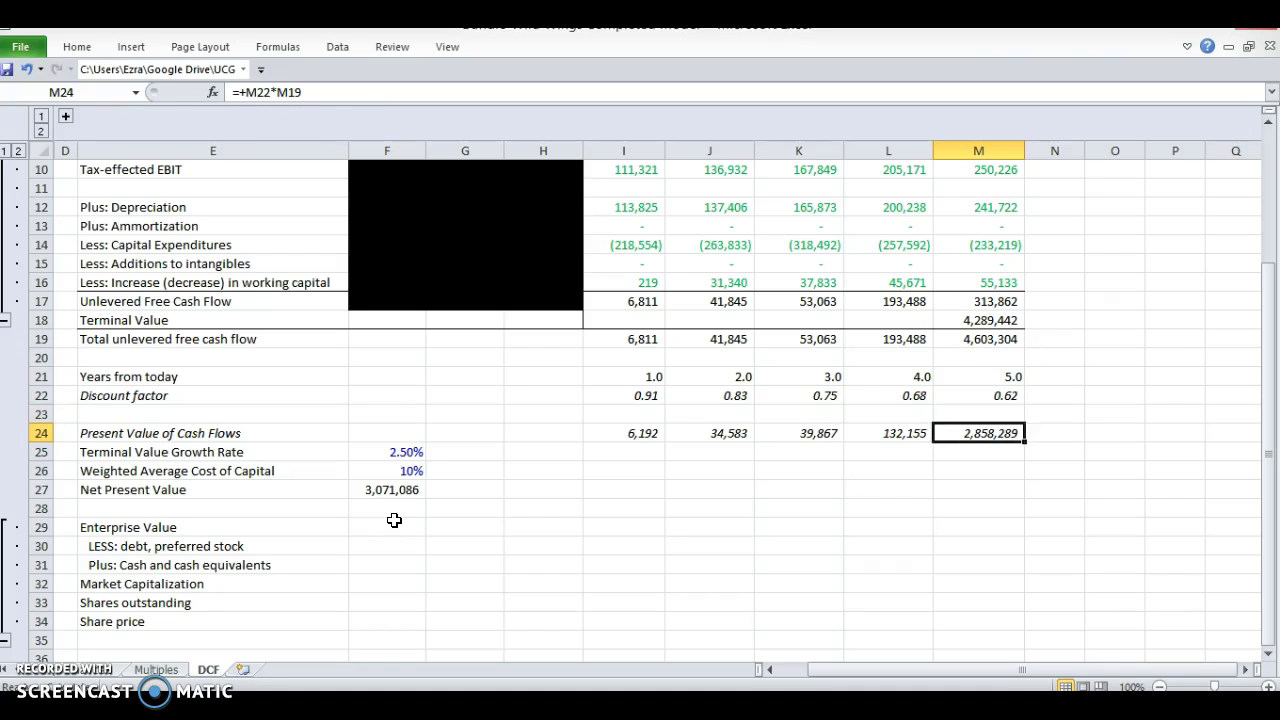
pyautogui.press('F2')
pyautogui.press('Escape')
pyautogui.press('Up')
pyautogui.press('Down')
pyautogui.press('Left')
pyautogui.press('Left')
pyautogui.press('Left')
pyautogui.press('Left')
pyautogui.press('Left')
pyautogui.press('Left')
pyautogui.press('Down')
pyautogui.press('Down')
pyautogui.press('Left')
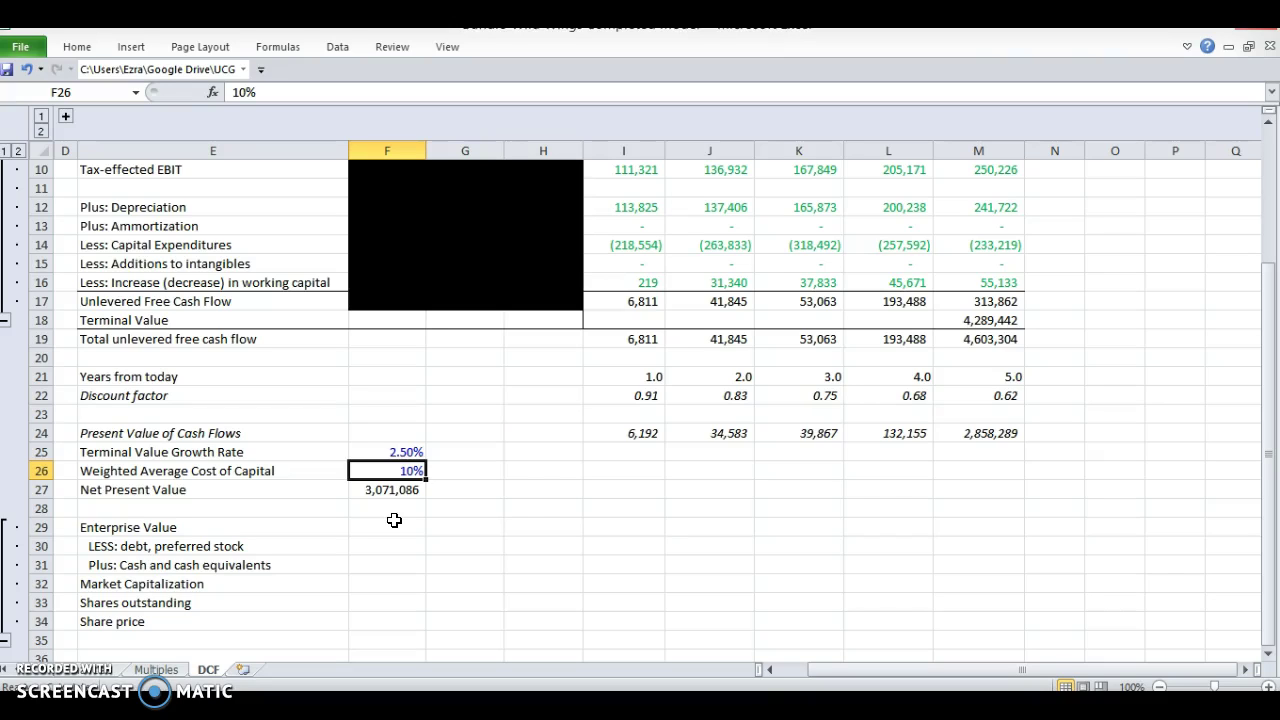
# Step: Try a WACC of 12% and then 11% in F26
pyautogui.write('12')
pyautogui.press('Return')
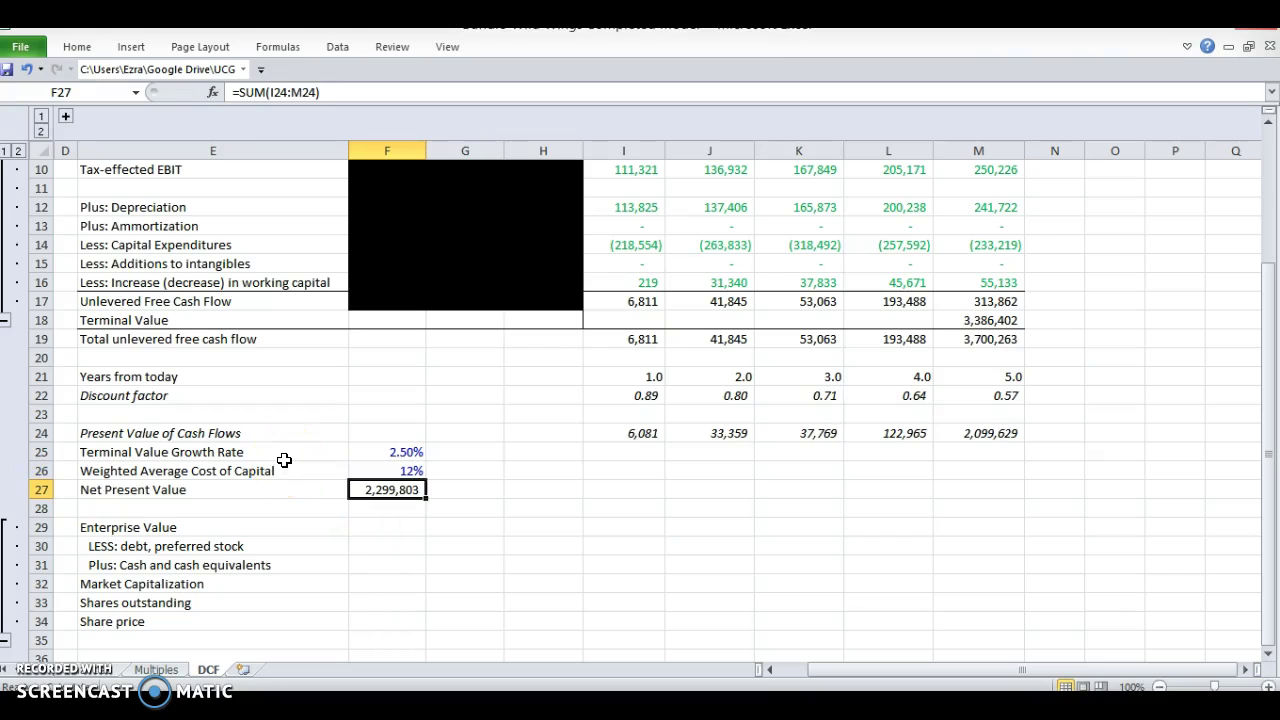
pyautogui.press('Up')
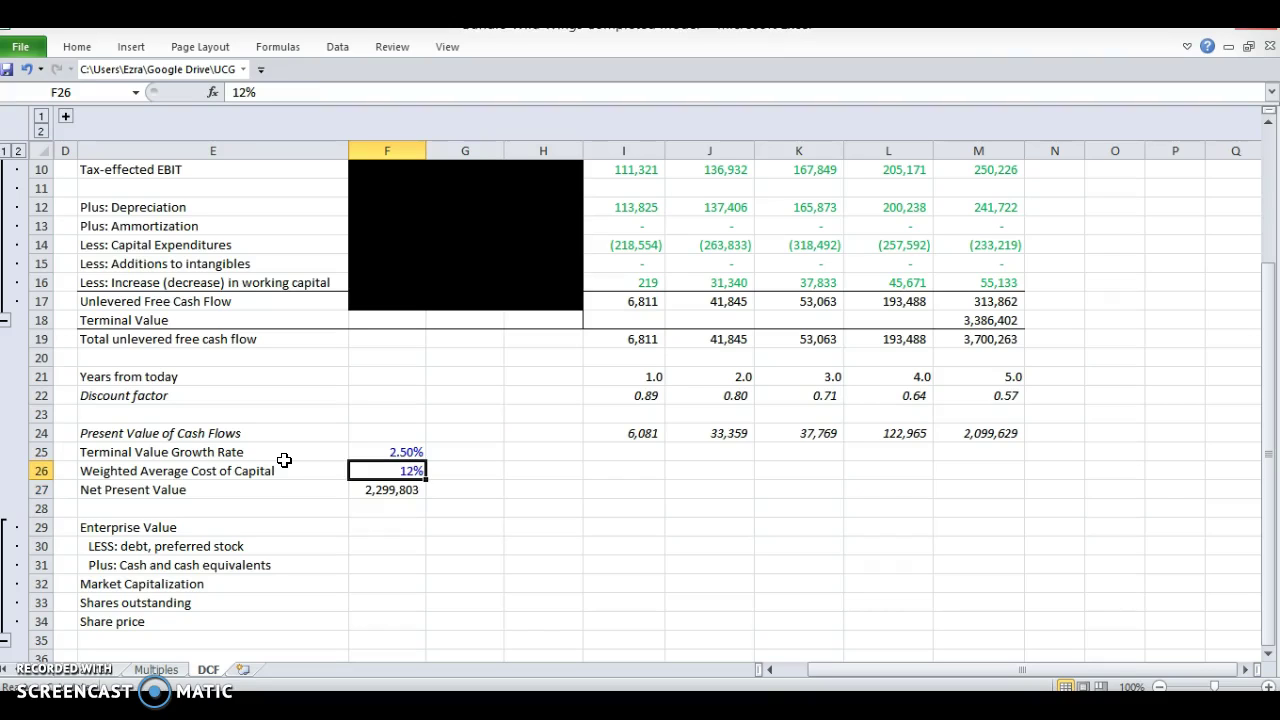
pyautogui.write('11')
pyautogui.press('Return')
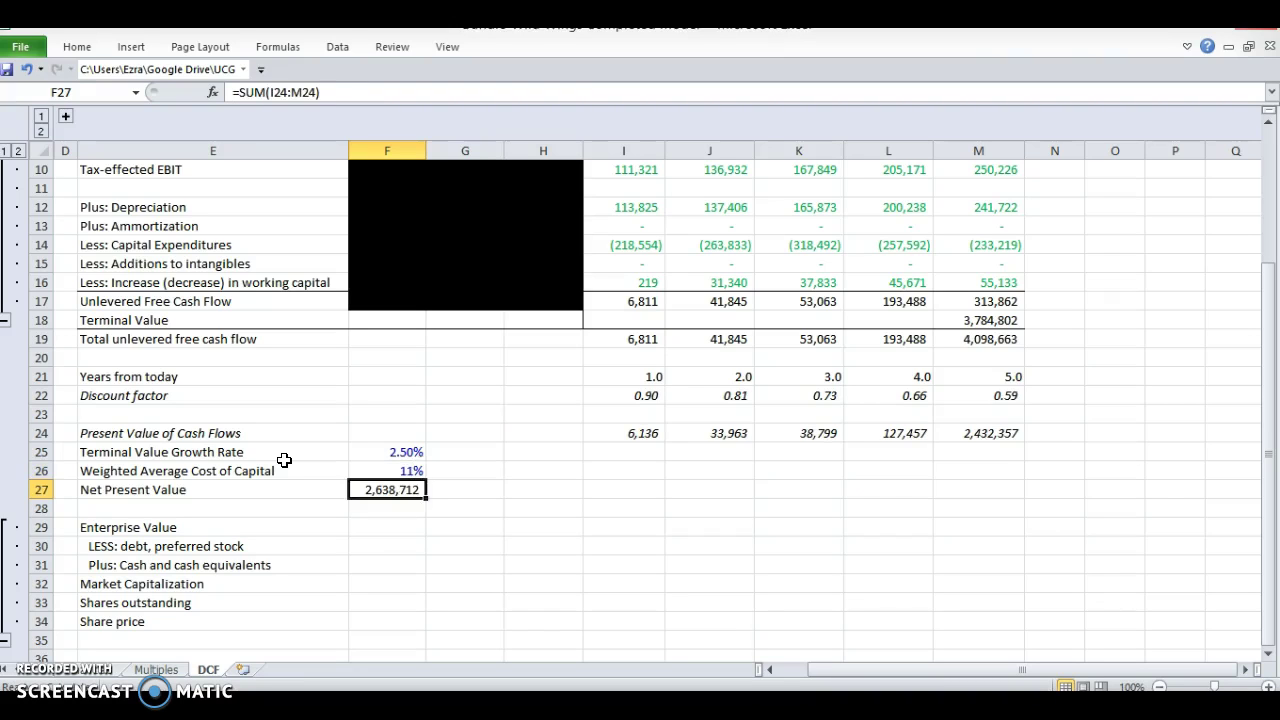
# Step: Settle the WACC at 10% and compare the recalculated NPV of 3,071,086
pyautogui.press('Up')
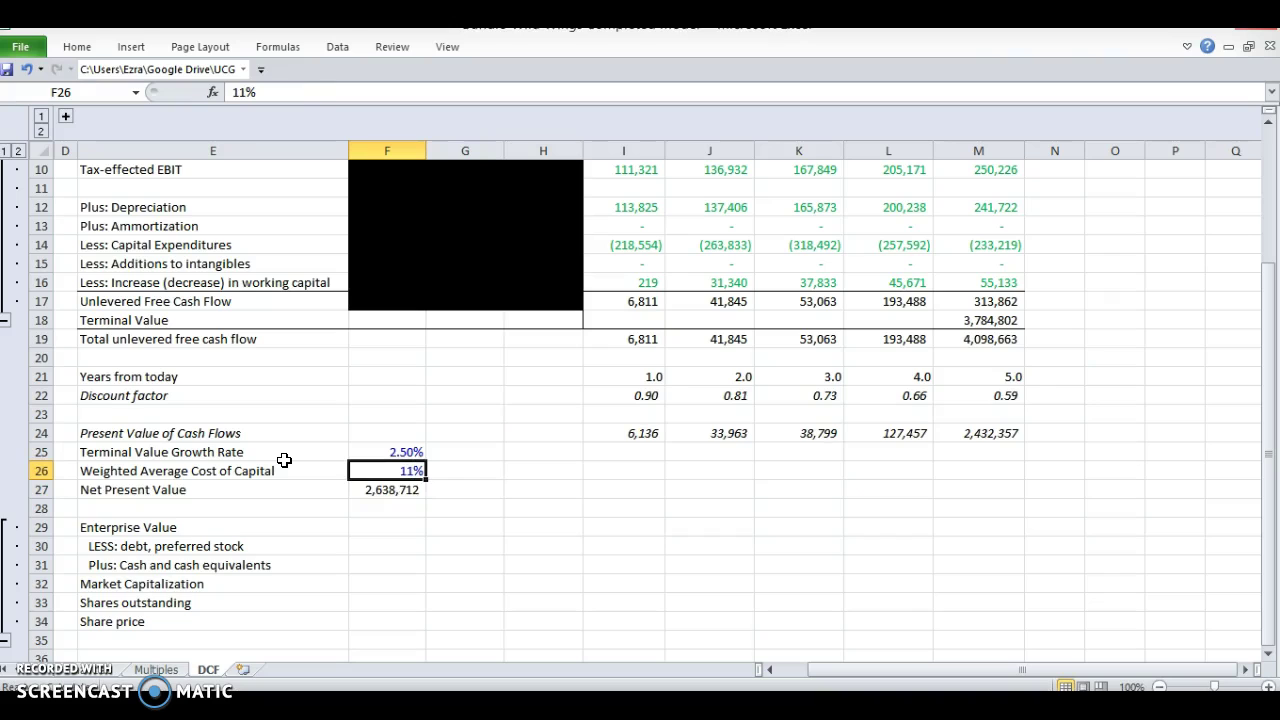
pyautogui.write('10')
pyautogui.press('Return')
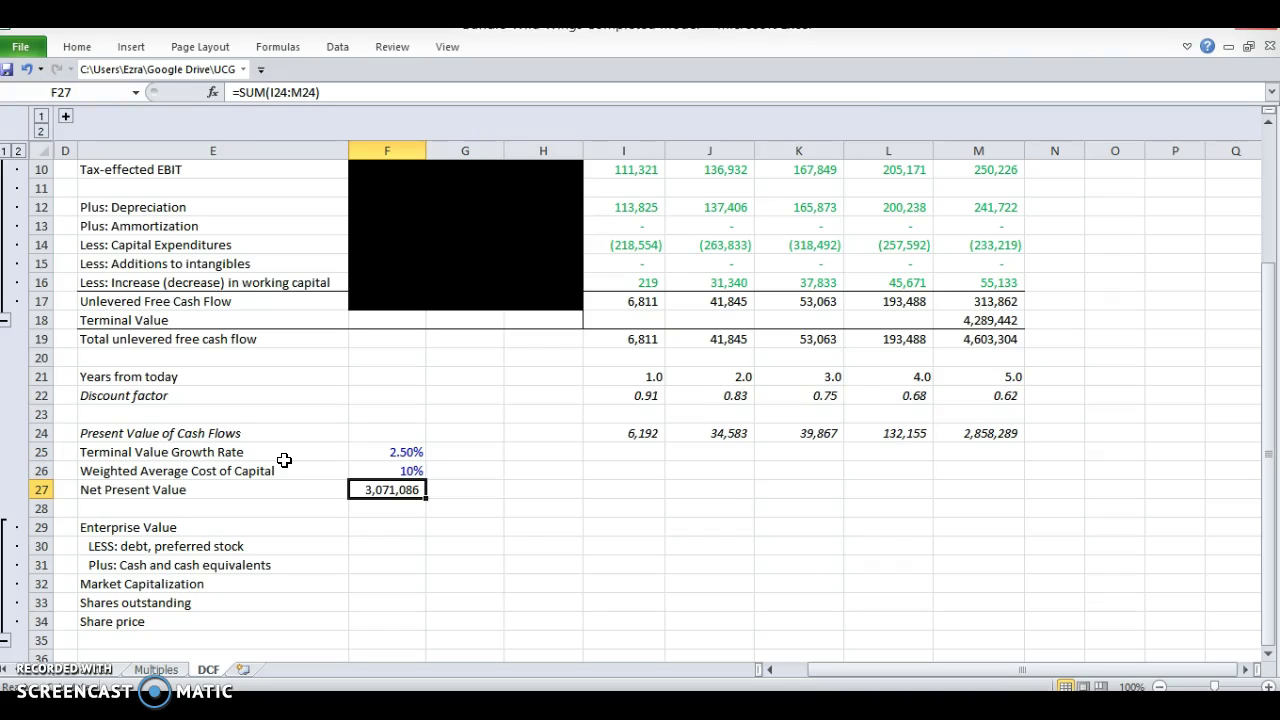
pyautogui.press('Up')
pyautogui.press('Up')
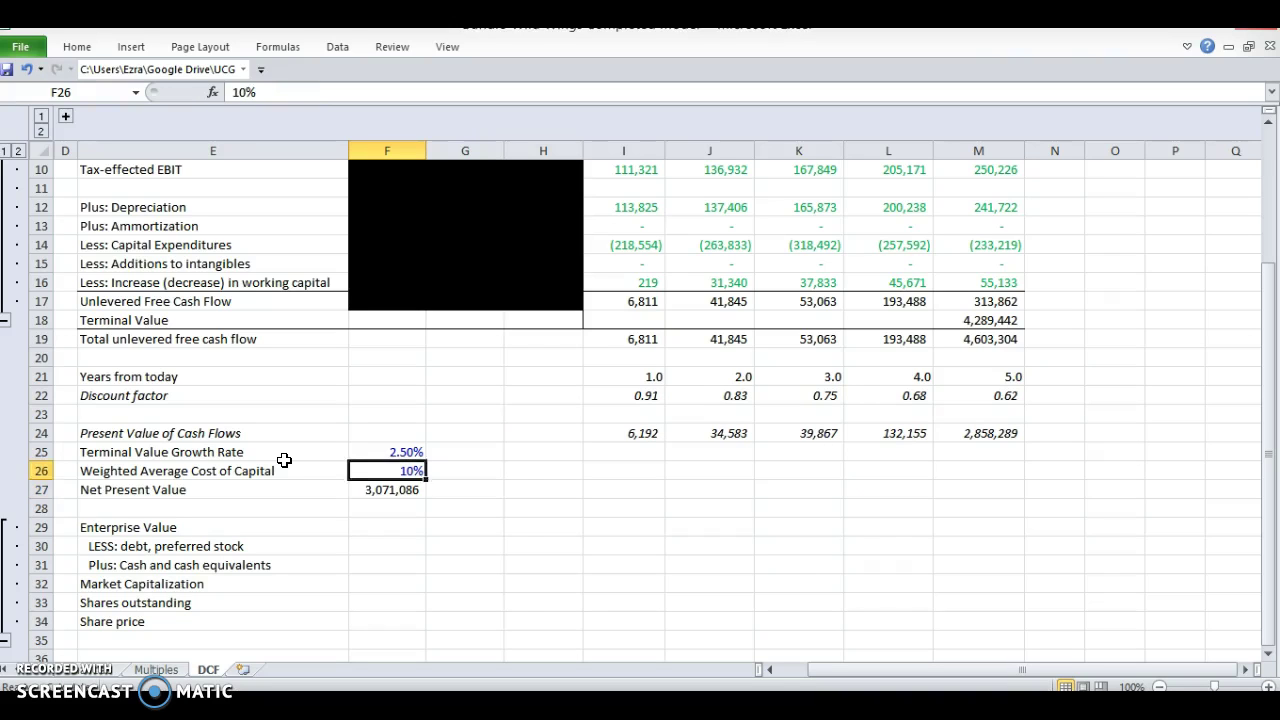
pyautogui.press('Down')
pyautogui.press('Down')
pyautogui.press('Up')
pyautogui.press('Down')
pyautogui.press('Up')
pyautogui.press('Down')
pyautogui.press('Down')
pyautogui.press('Down')
pyautogui.press('Up')
# Step: Set Enterprise Value to =F27 (3,071,086) and debt and preferred stock to 0
pyautogui.press('Up')
pyautogui.press('Down')
pyautogui.press('Down')
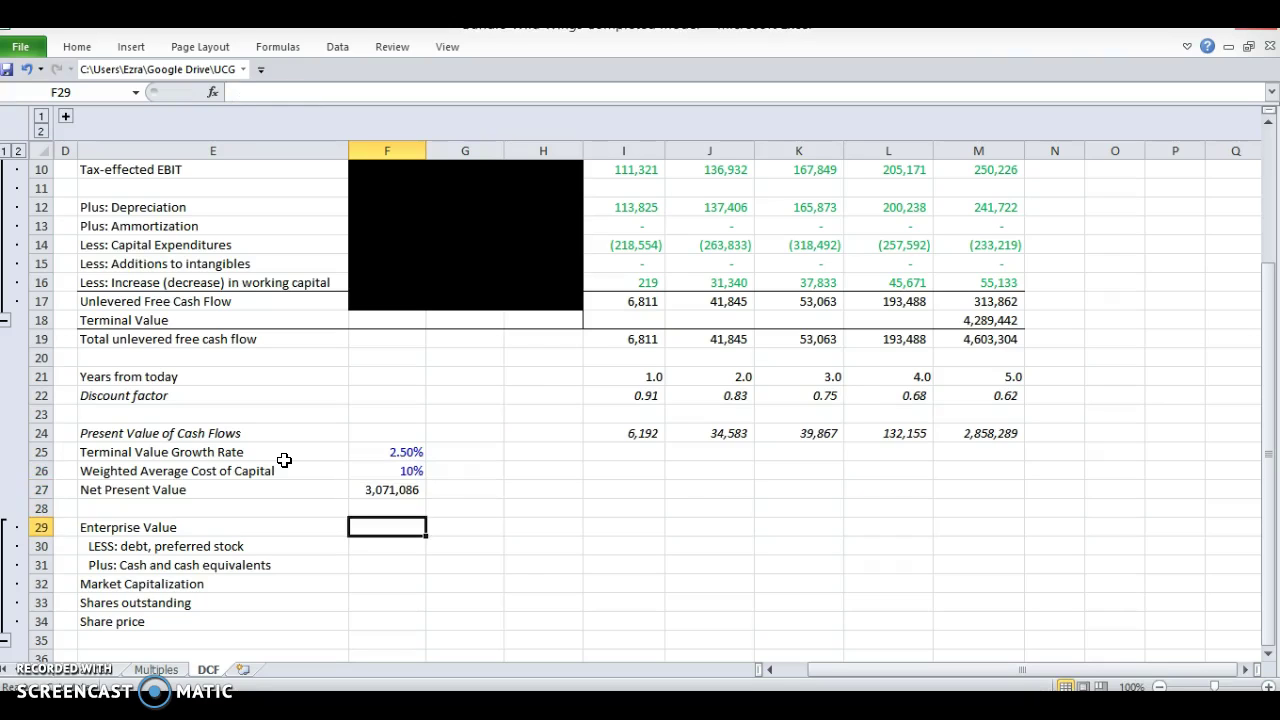
pyautogui.write('=')
pyautogui.press('Up')
pyautogui.press('Up')
pyautogui.press('Return')
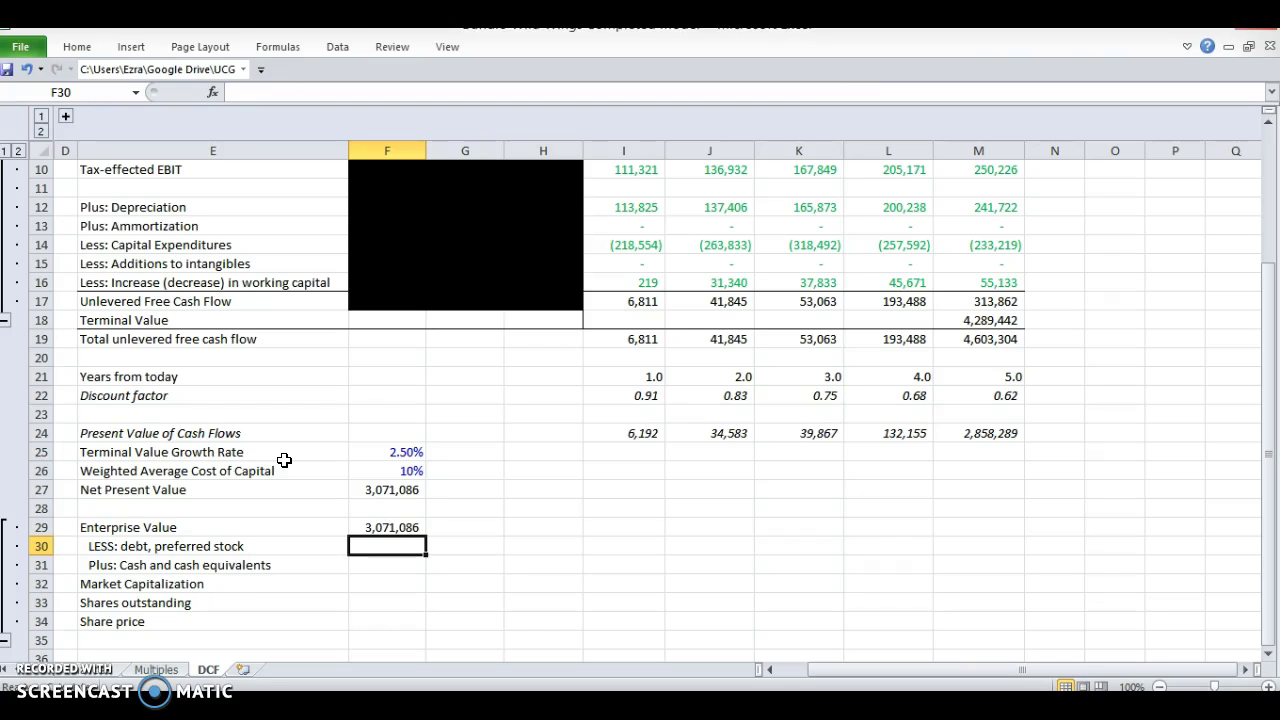
pyautogui.write('0')
pyautogui.press('Return')
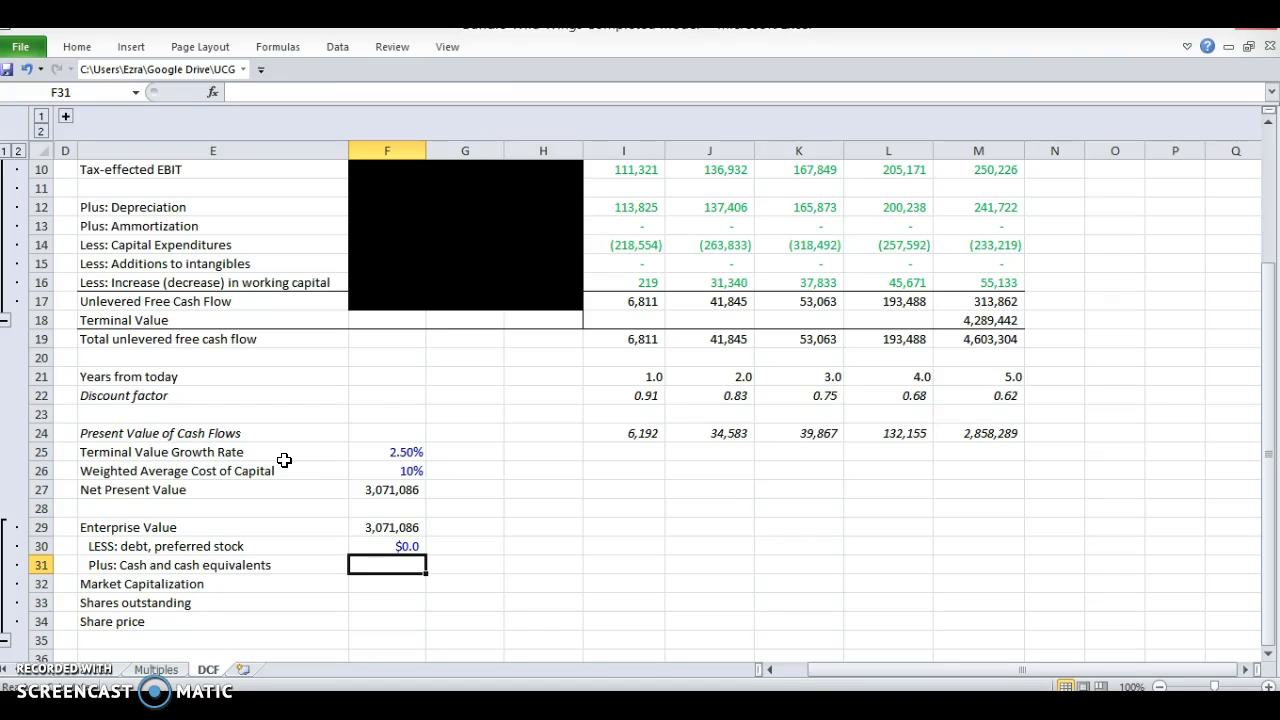
# Step: Link cash and cash equivalents to Financials!H35, the 2014 cash of 112,876
pyautogui.press('Up')
pyautogui.press('Down')
pyautogui.write('=')
pyautogui.hotkey('ctrl', 'pageup')
pyautogui.hotkey('ctrl', 'pageup')
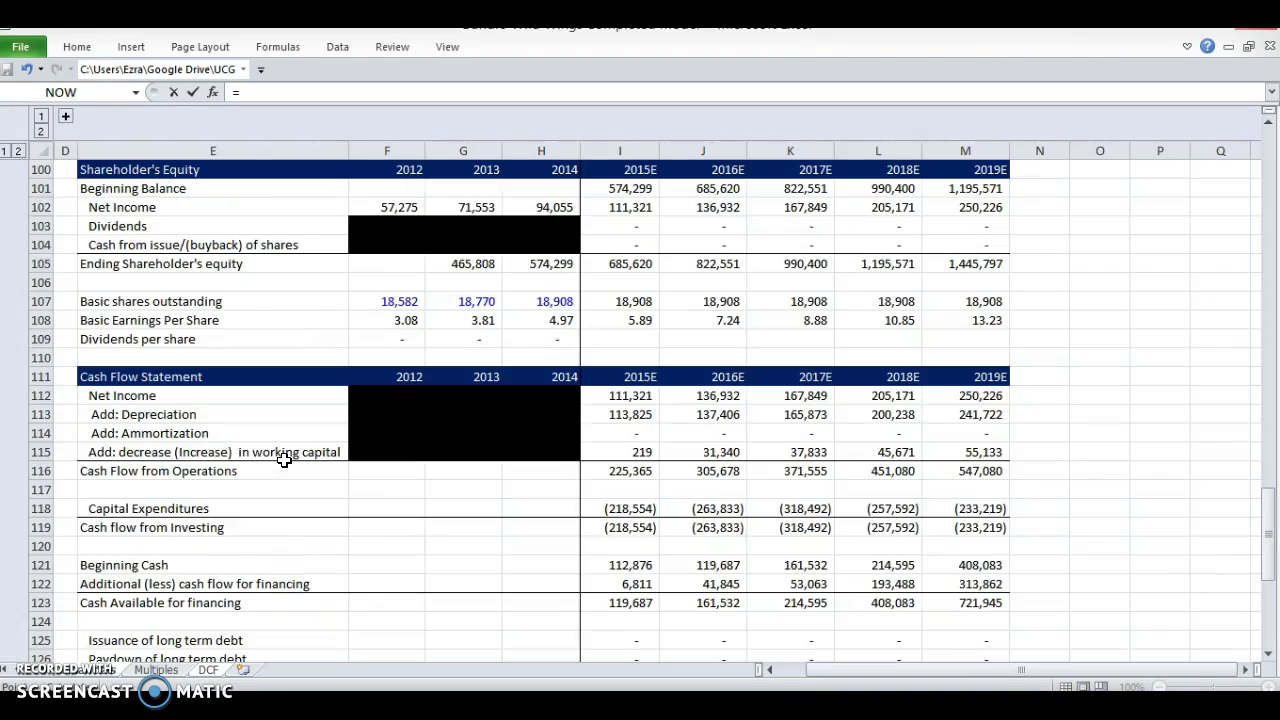
pyautogui.scroll(19, 284, 459)
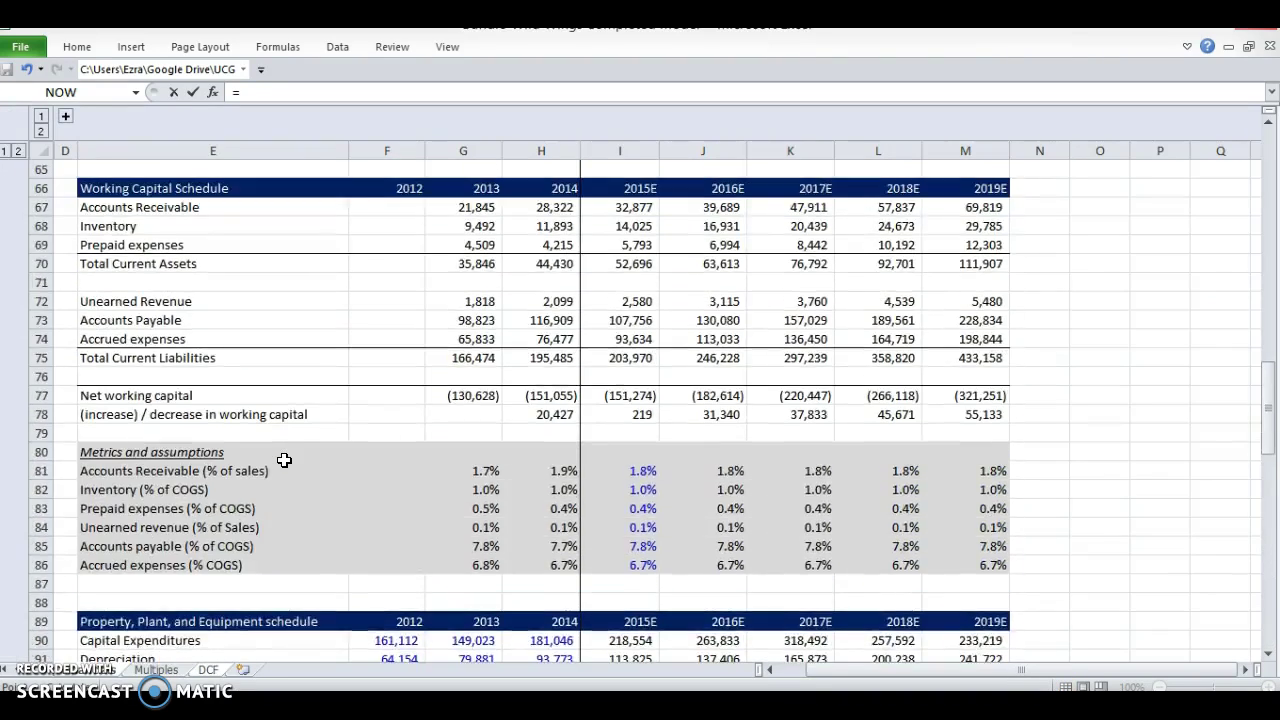
pyautogui.scroll(8, 284, 459)
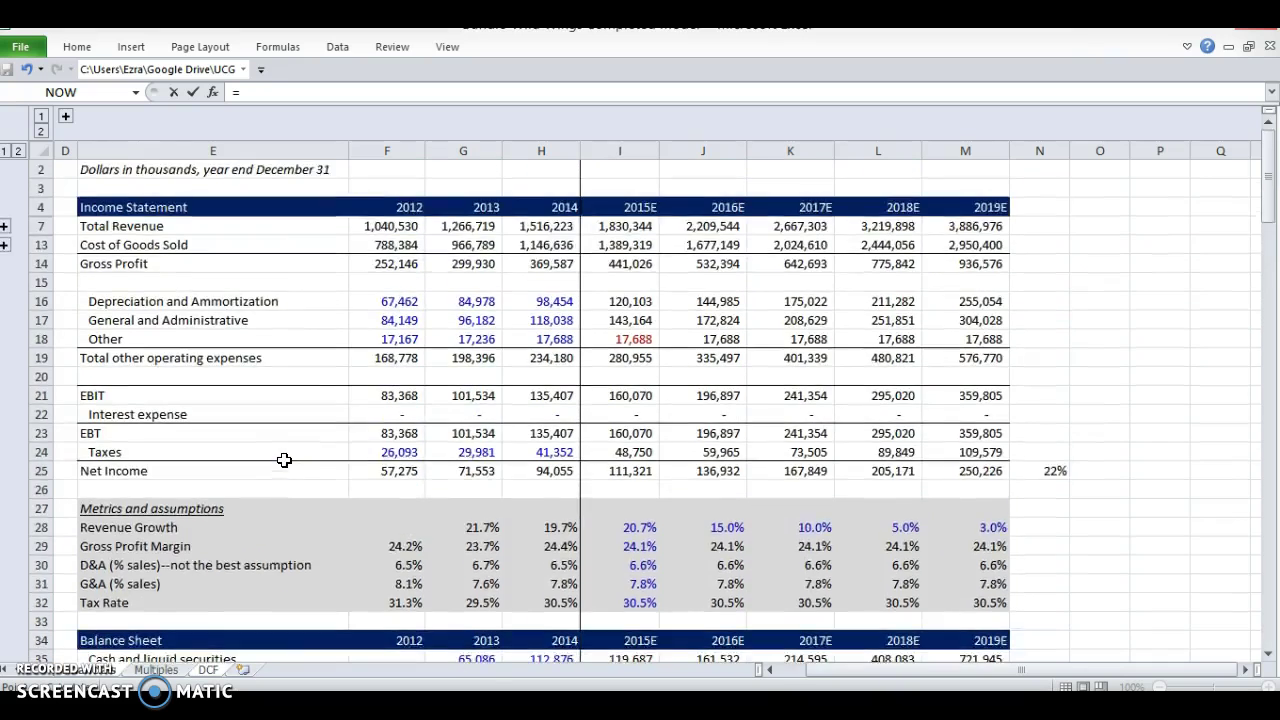
pyautogui.click(543, 508)
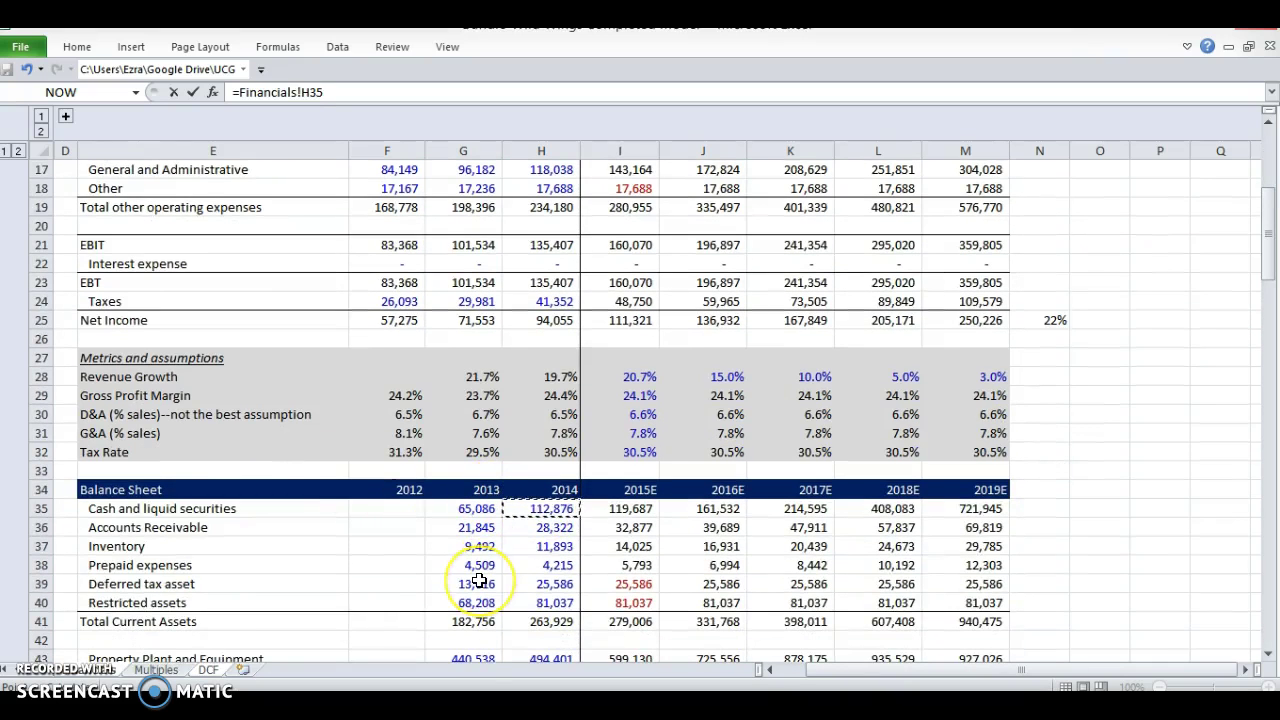
pyautogui.press('Return')
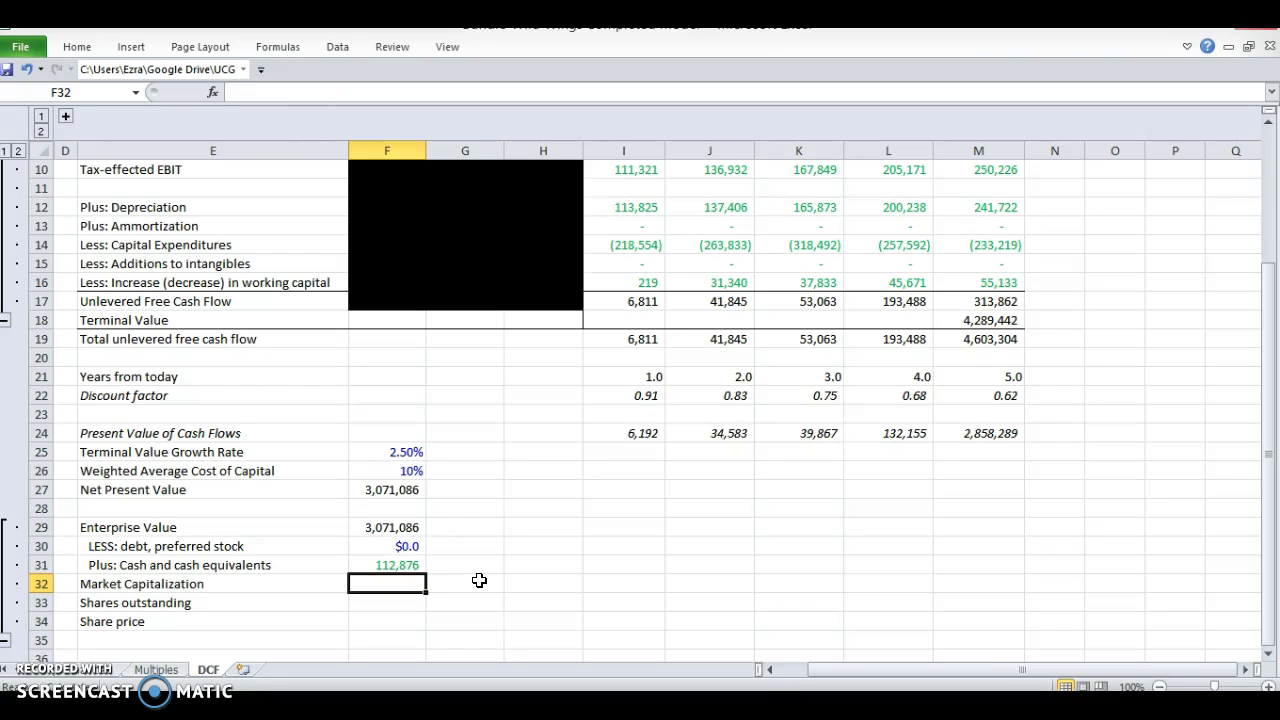
# Step: AutoSum F29:F31 into Market Capitalization of 3,183,962 and add a top border on E32:F32
pyautogui.hotkey('alt', '=')
pyautogui.hotkey('ctrl', 'Return')
pyautogui.press('Left')
pyautogui.hotkey('shift', 'Right')
pyautogui.hotkey('shift', 'Right')
pyautogui.hotkey('shift', 'Left')
pyautogui.hotkey('alt', 'h')
pyautogui.press('b')
pyautogui.press('p')
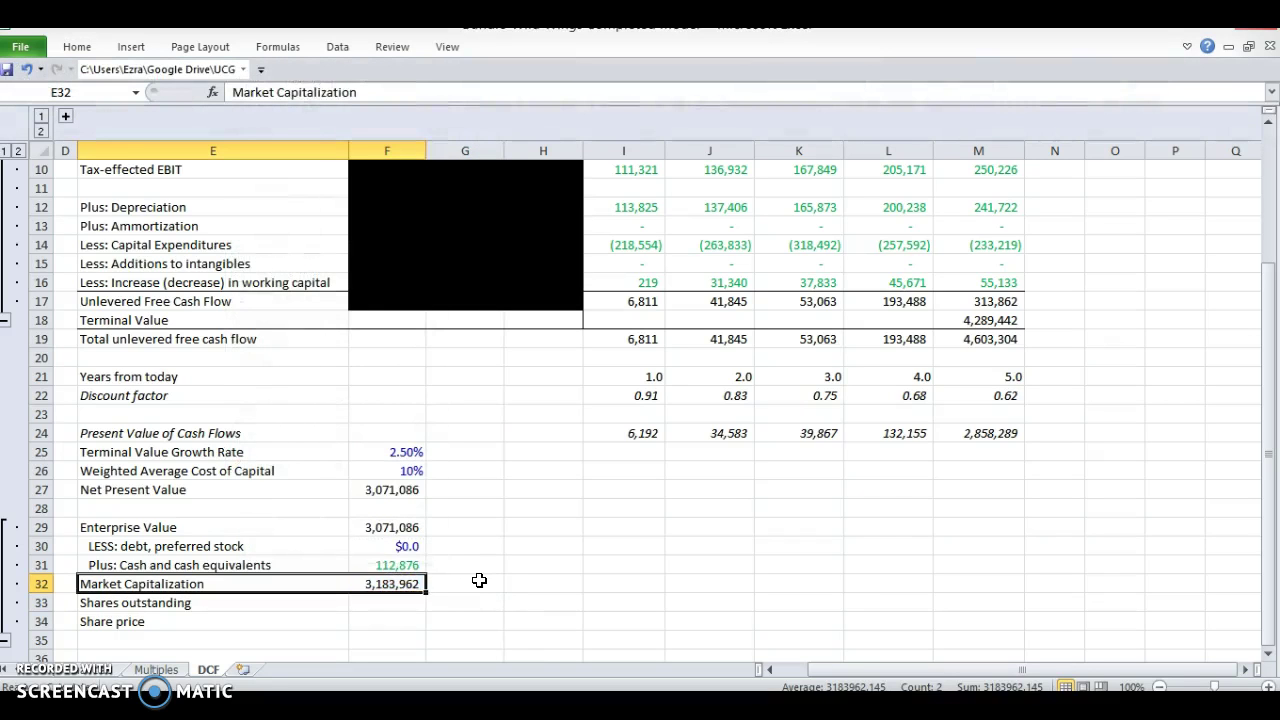
pyautogui.press('Down')
# Step: Link Shares outstanding in F33 to Financials!H107, the 2014 basic shares of 18,908
pyautogui.press('Right')
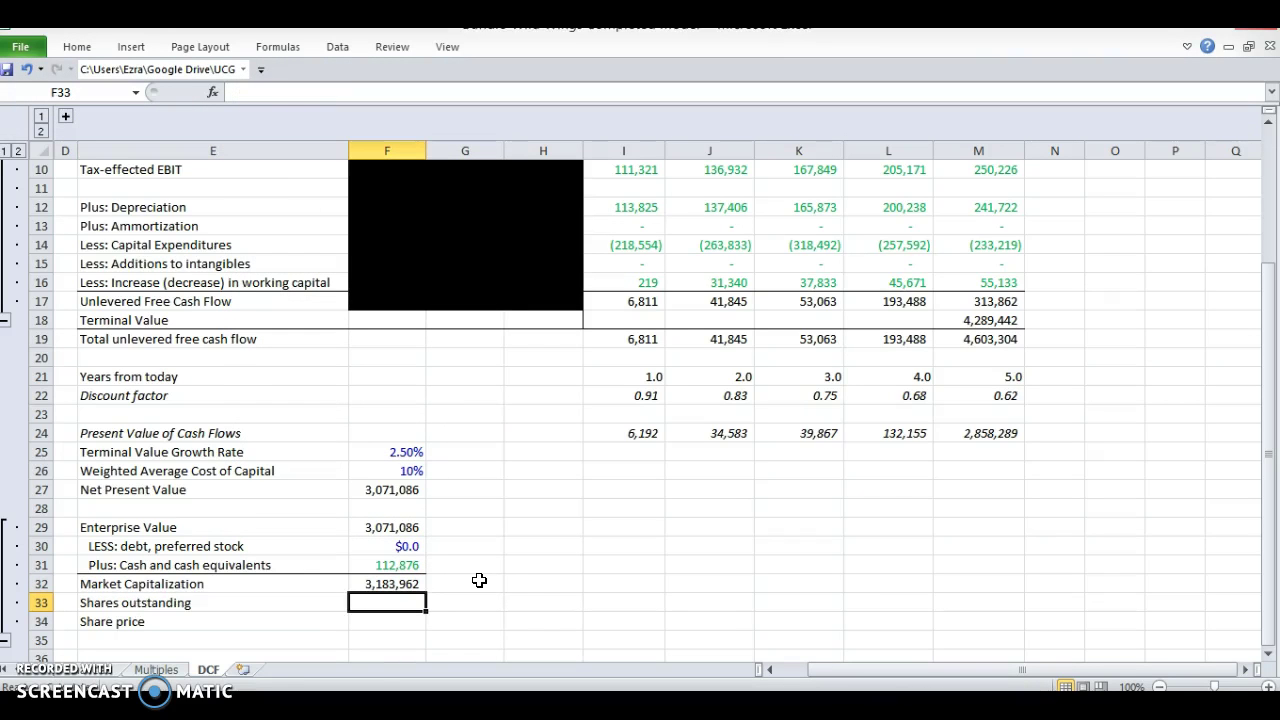
pyautogui.write('=')
pyautogui.hotkey('ctrl', 'pageup')
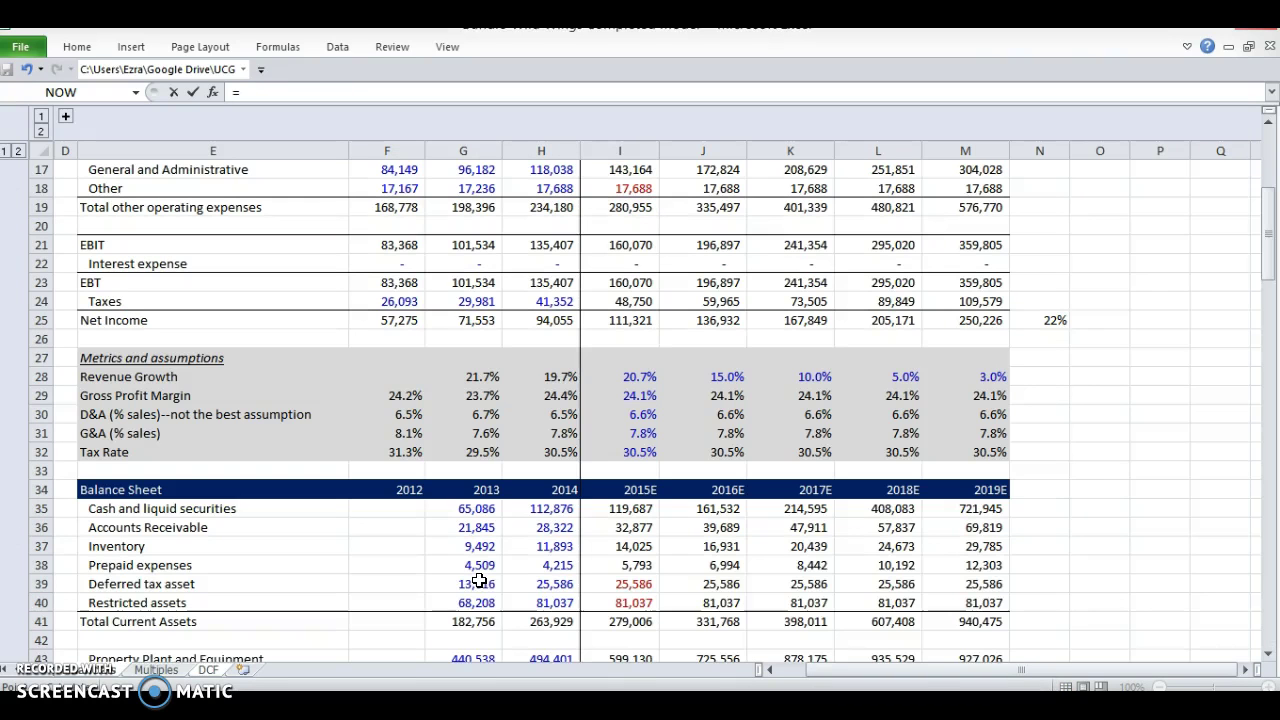
pyautogui.scroll(-5, 479, 581)
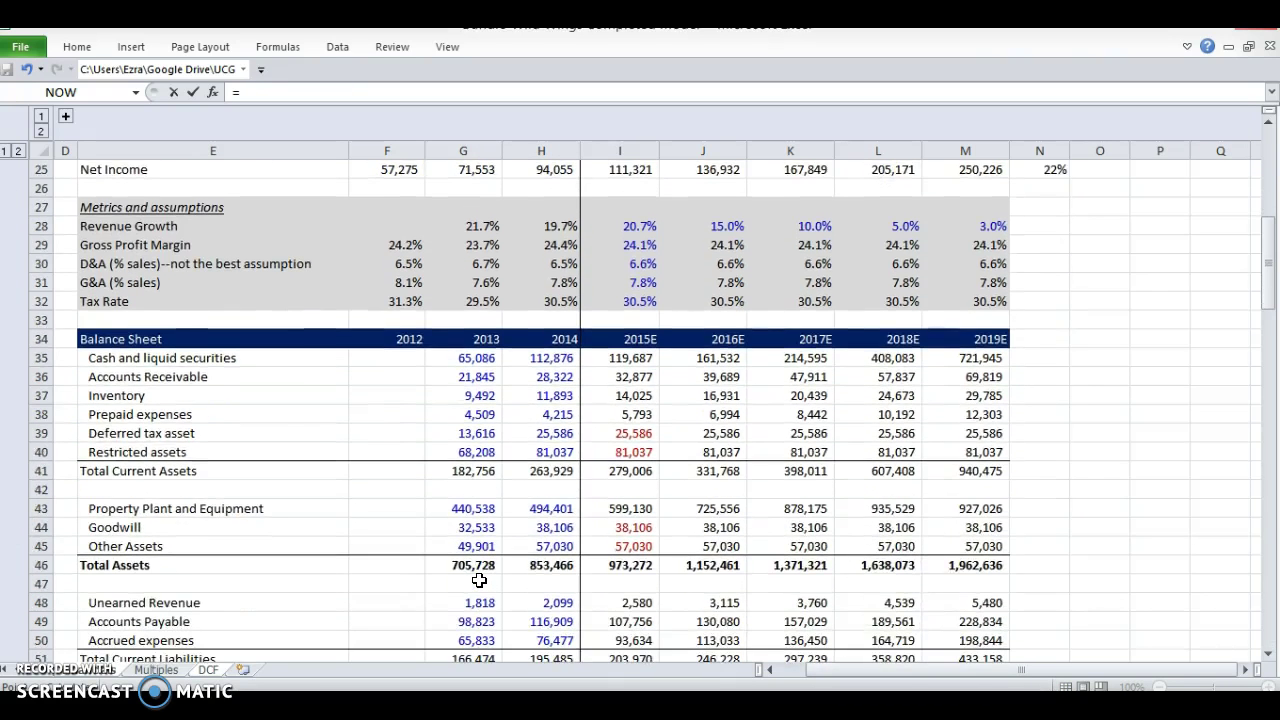
pyautogui.scroll(-12, 479, 581)
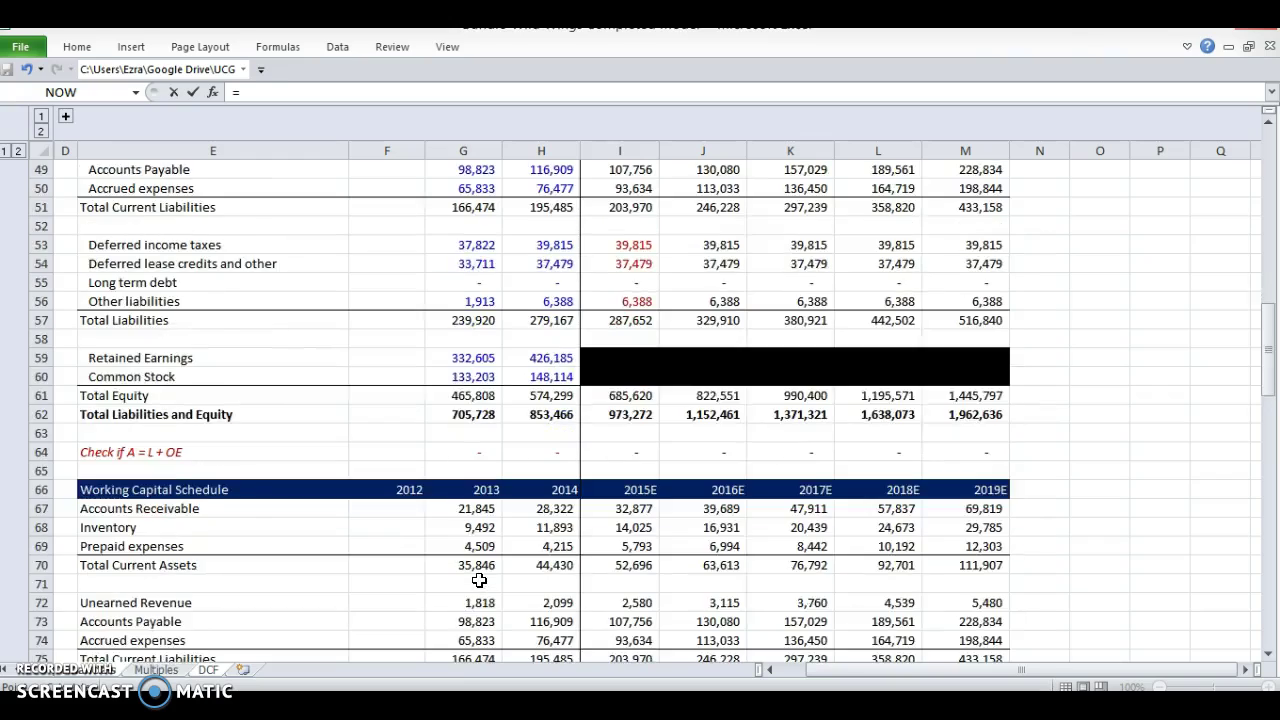
pyautogui.scroll(-8, 479, 581)
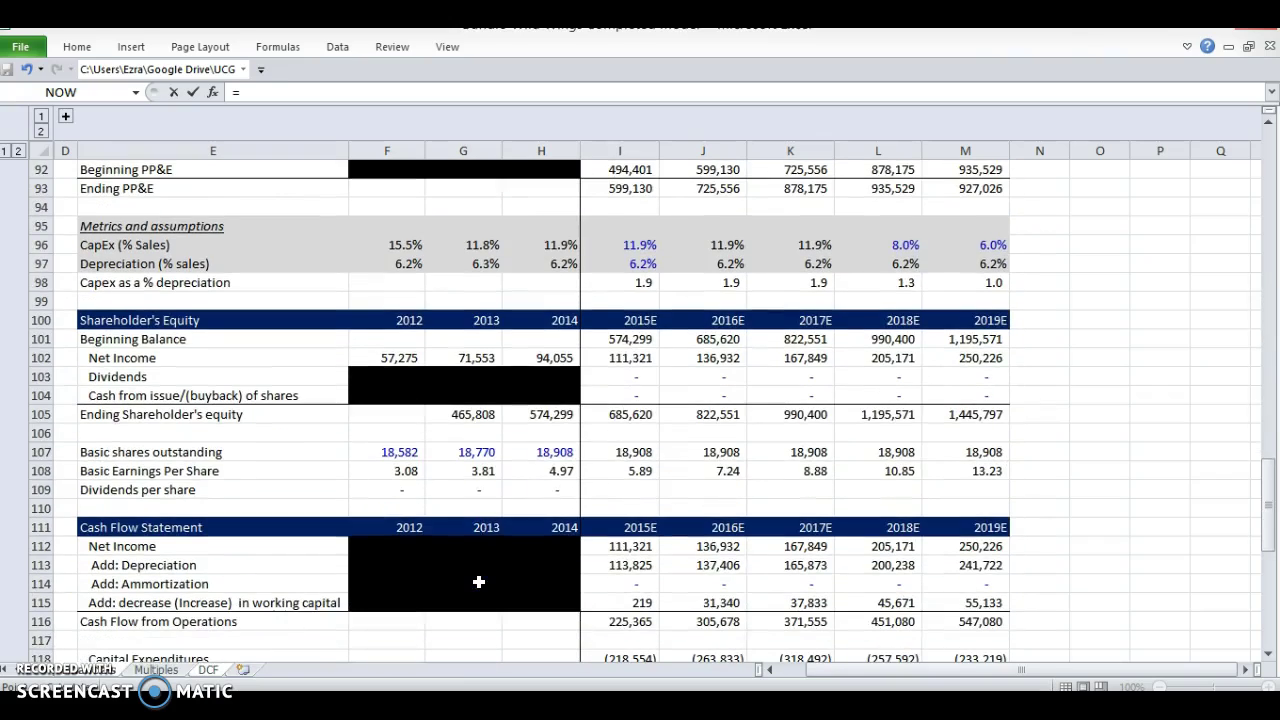
pyautogui.click(531, 453)
# Step: Enter =F32/F33 in F34 so the share price comes to $168.39
pyautogui.press('Escape')
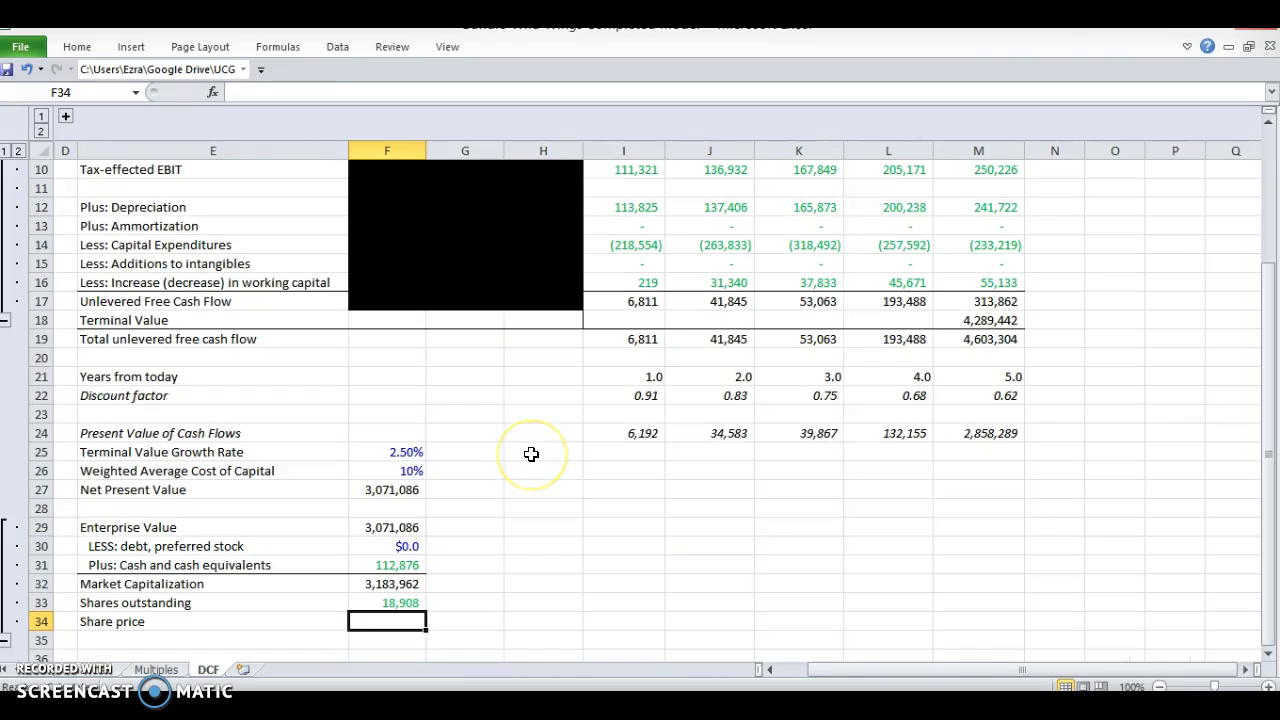
pyautogui.write('=')
pyautogui.press('Up')
pyautogui.press('Up')
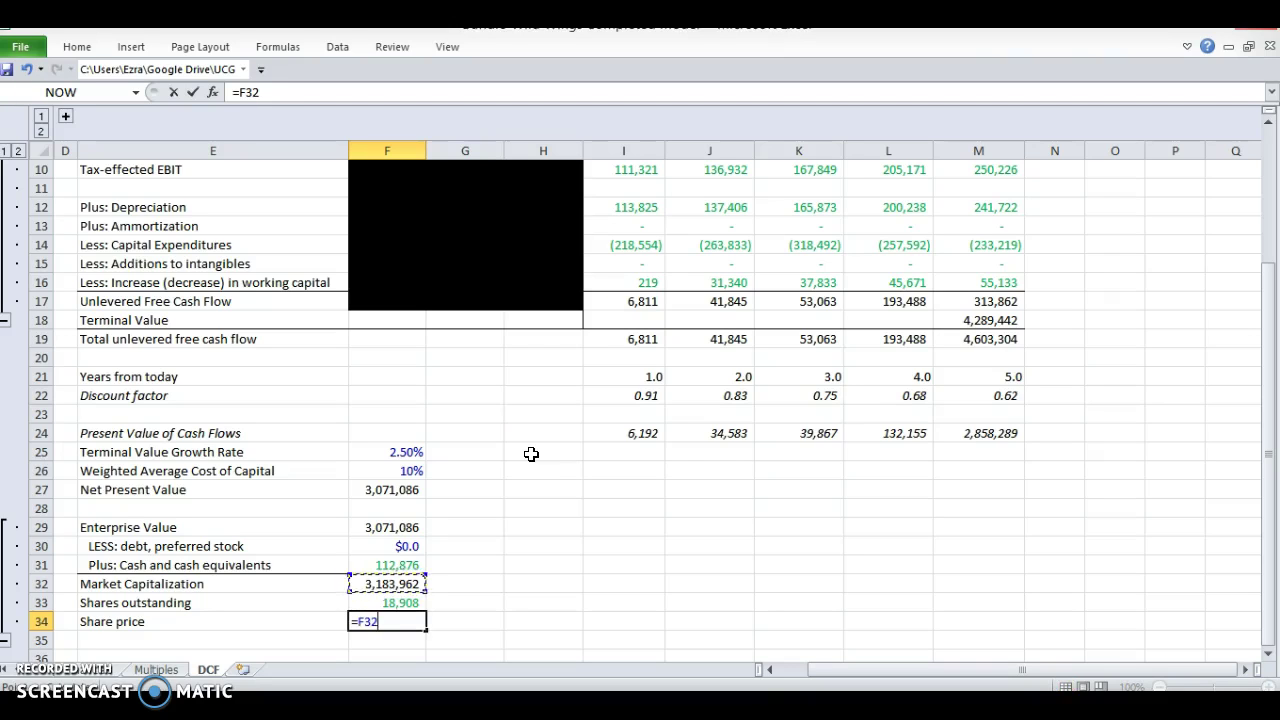
pyautogui.write('/')
pyautogui.press('Up')
pyautogui.press('Return')
# Step: Put a border around the Share price row E34:F34 and make it bold
pyautogui.press('Up')
pyautogui.press('Left')
pyautogui.hotkey('shift', 'Right')
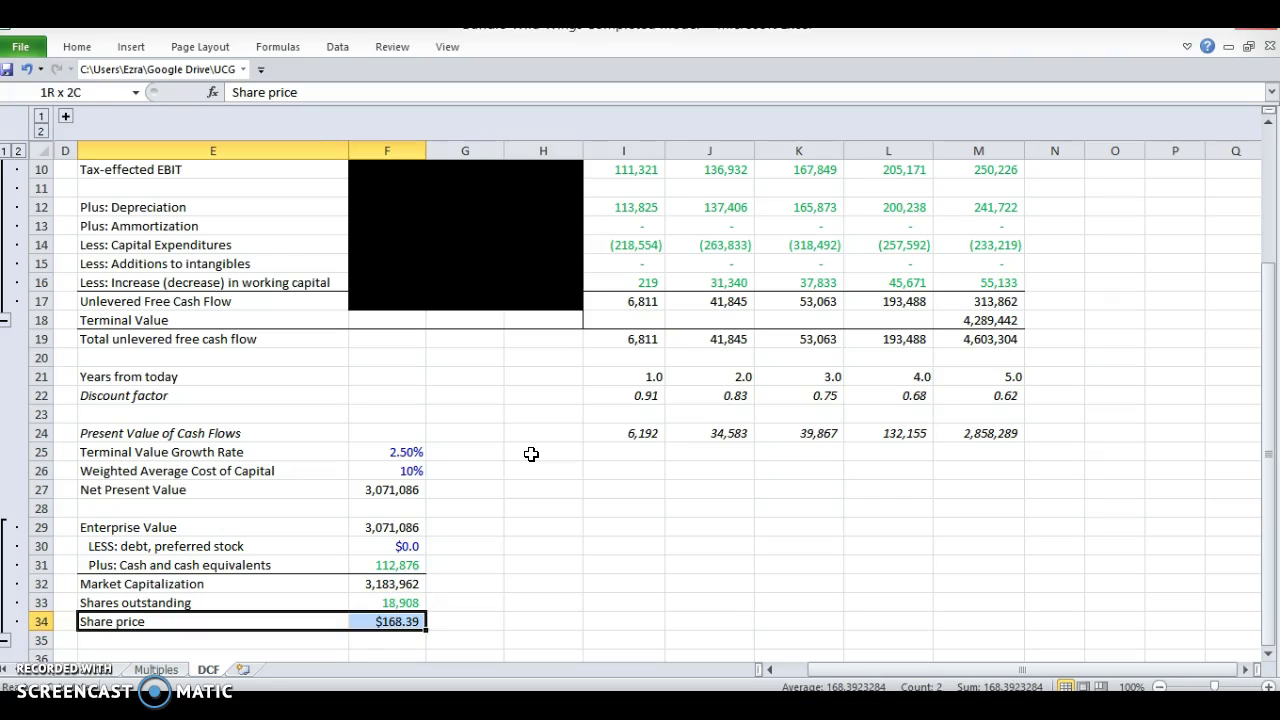
pyautogui.hotkey('alt', 'h')
pyautogui.press('b')
pyautogui.press('t')
pyautogui.hotkey('ctrl', 'b')
pyautogui.hotkey('shift', 'Left')
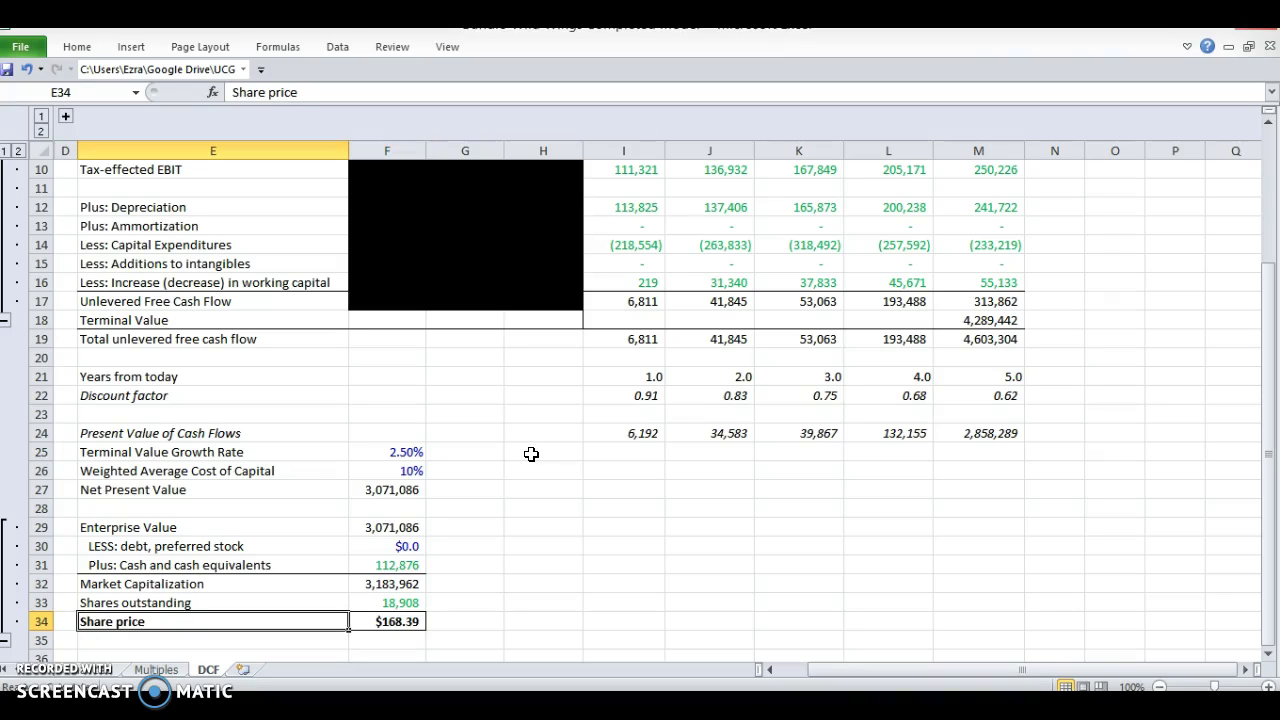
pyautogui.press('Right')
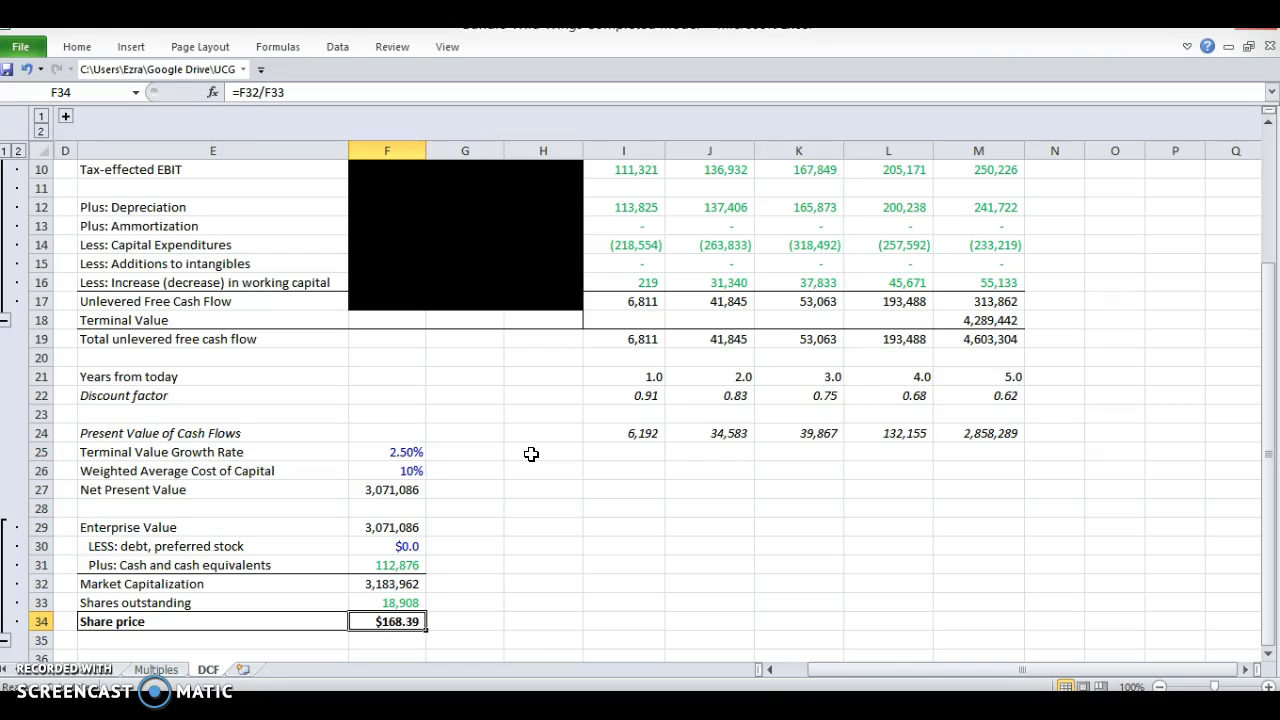
pyautogui.hotkey('alt', 'Tab')
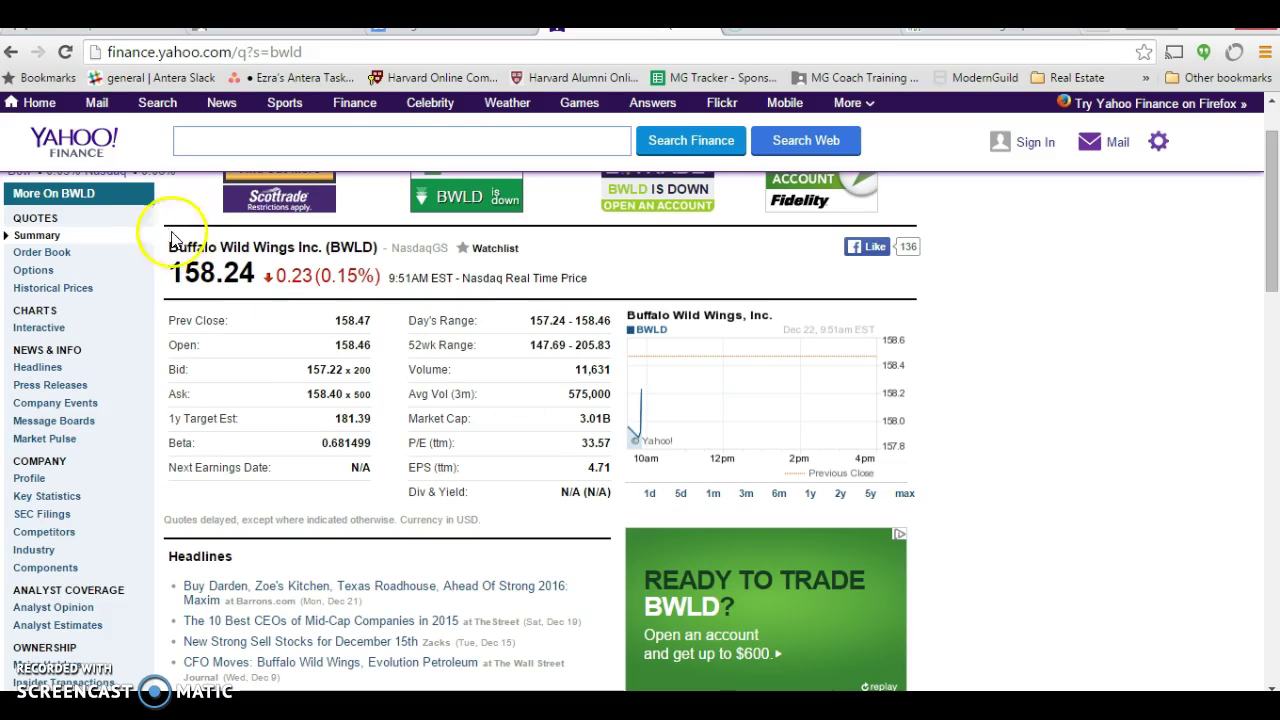
pyautogui.moveTo(168, 274); pyautogui.dragTo(254, 277)
pyautogui.hotkey('alt', 'Tab')
pyautogui.moveTo(377, 632); pyautogui.dragTo(356, 621)
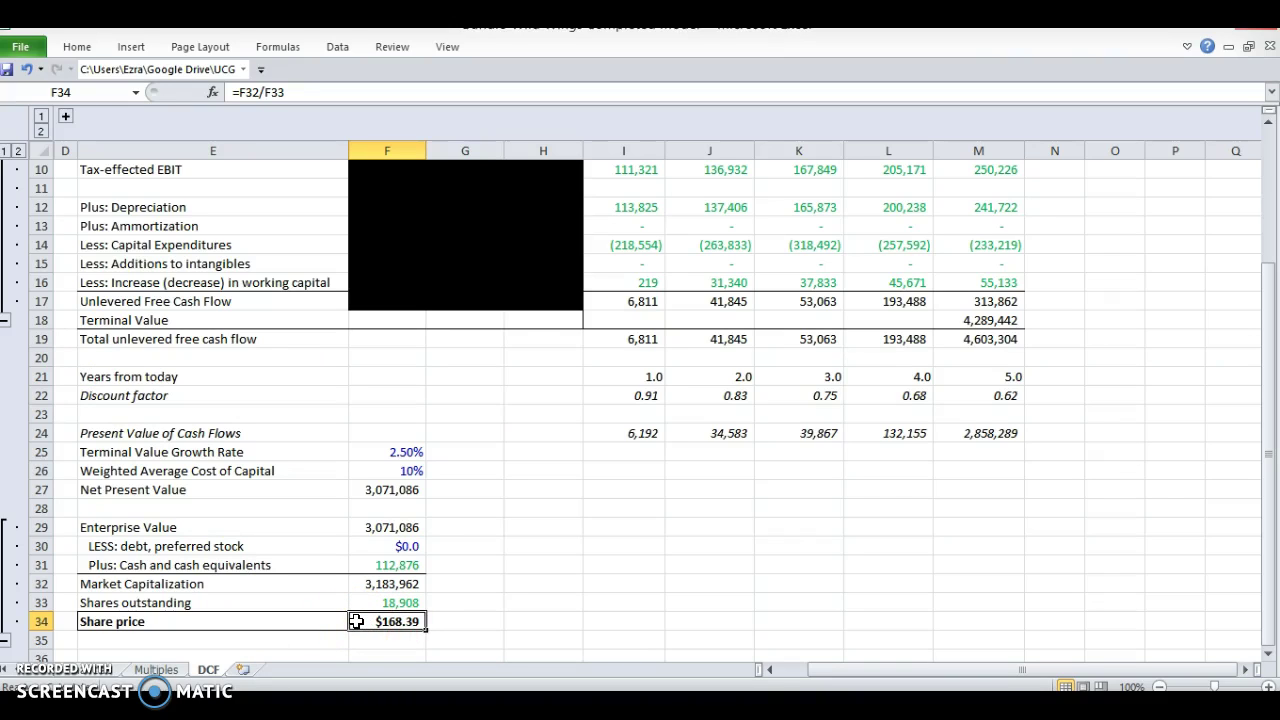
pyautogui.moveTo(347, 621); pyautogui.dragTo(356, 621)
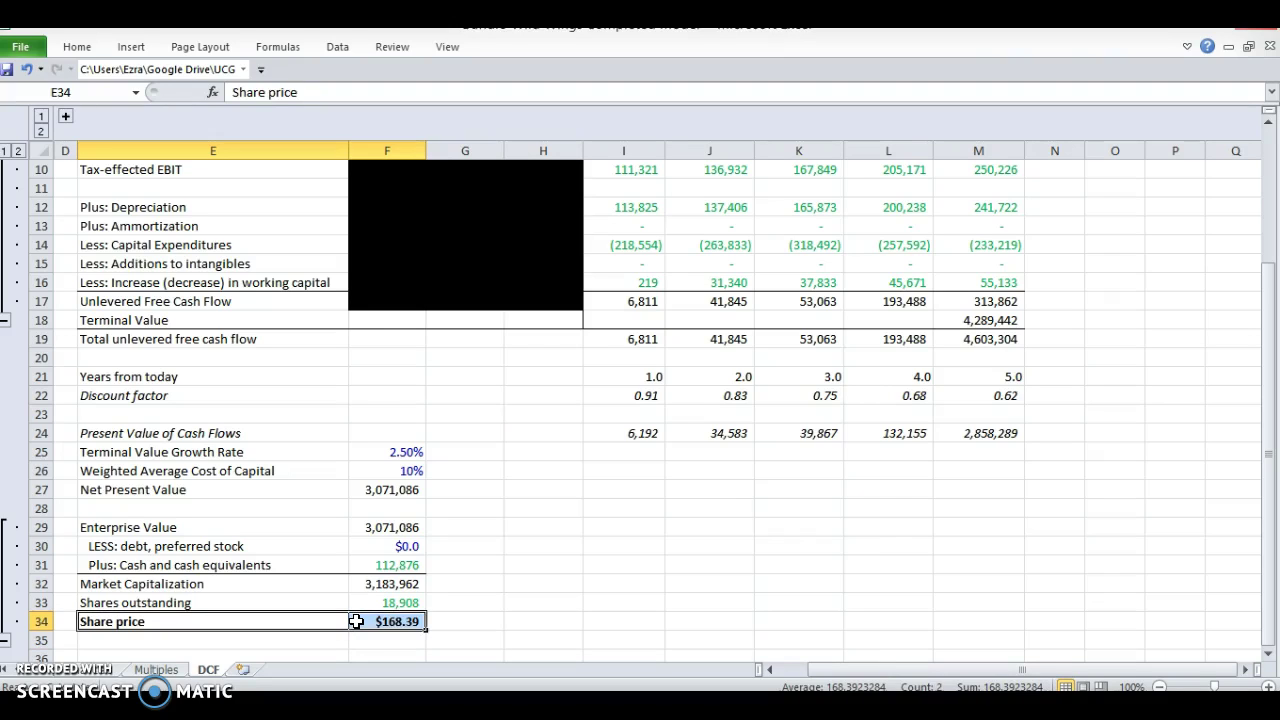
pyautogui.press('Left')
pyautogui.moveTo(345, 621); pyautogui.dragTo(356, 621)
pyautogui.click(356, 621)
pyautogui.doubleClick(356, 621)
pyautogui.press('Escape')
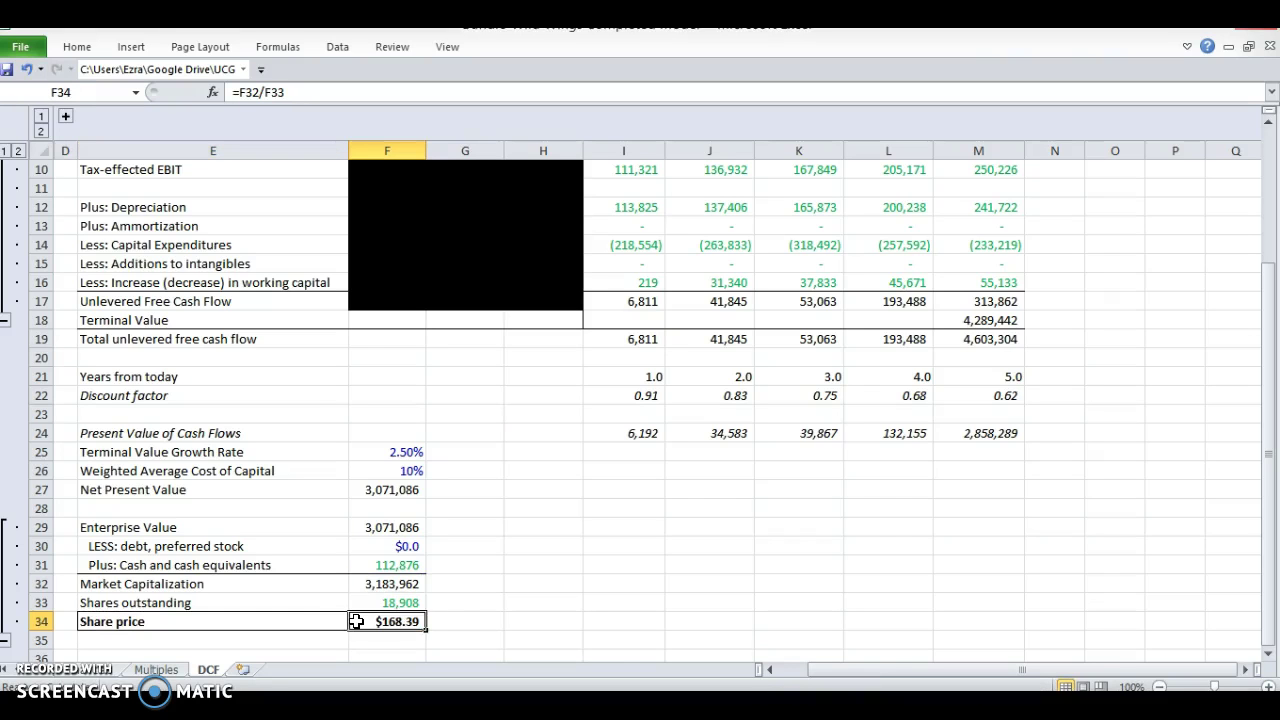
pyautogui.click(360, 690)
pyautogui.doubleClick(193, 260)
pyautogui.click(183, 262)
pyautogui.hotkey('alt', 'Tab')
pyautogui.press('F2')
pyautogui.press('Escape')
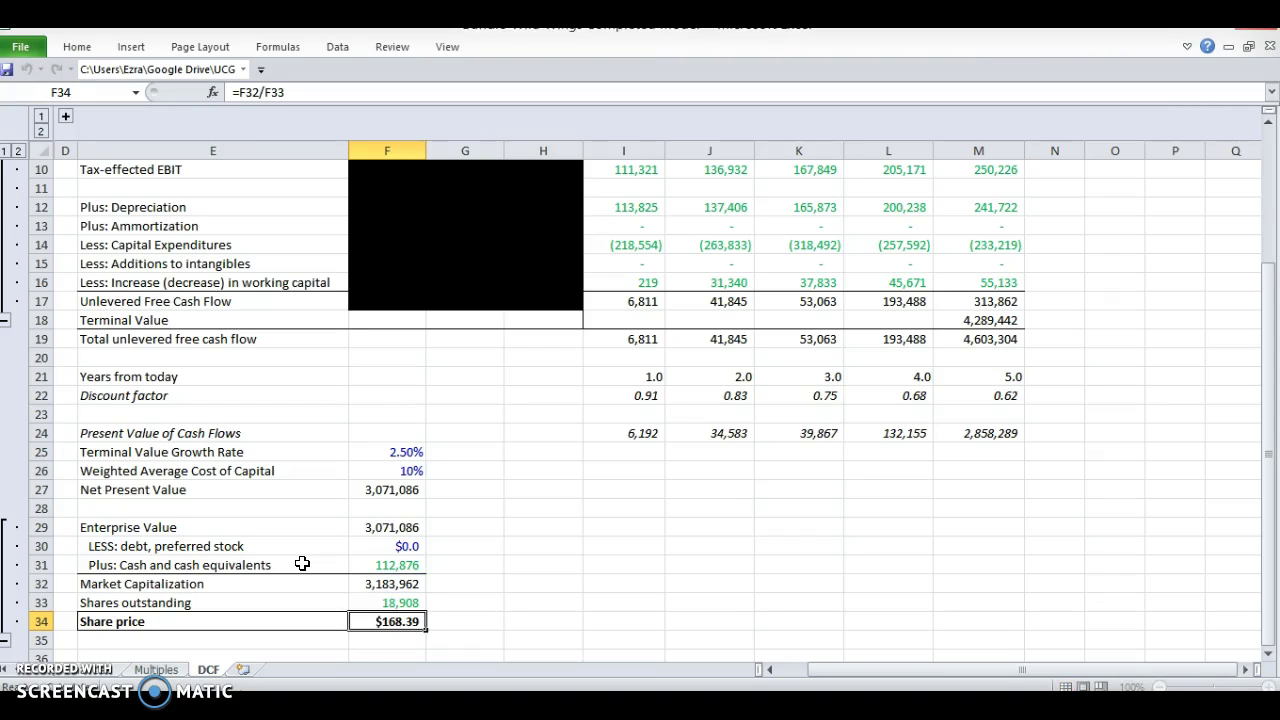